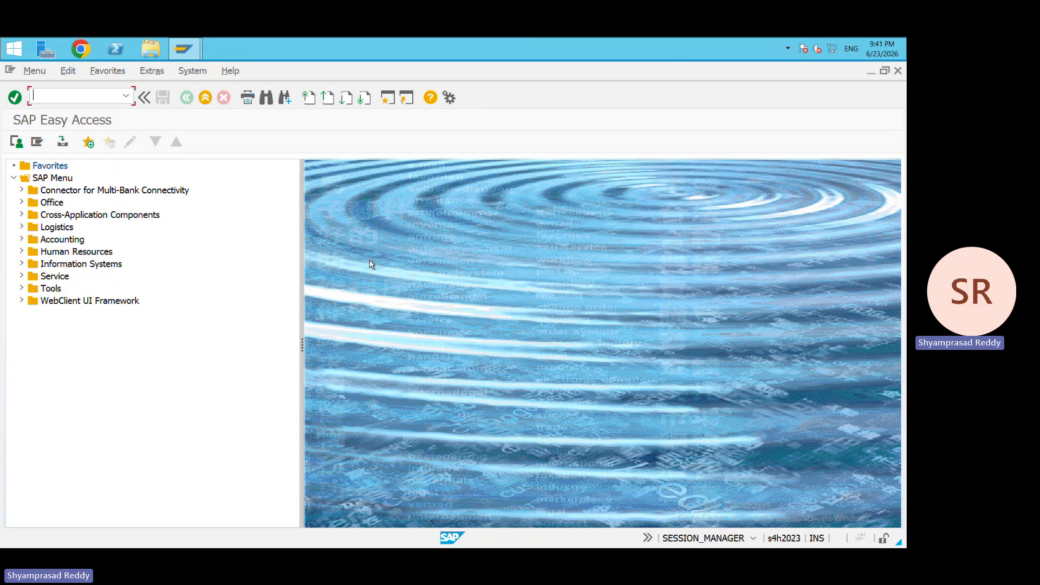
Start a new standard purchase order with transaction ME21N and choose ABC VENDOR as the supplier
type("ME21N")
key("Return")
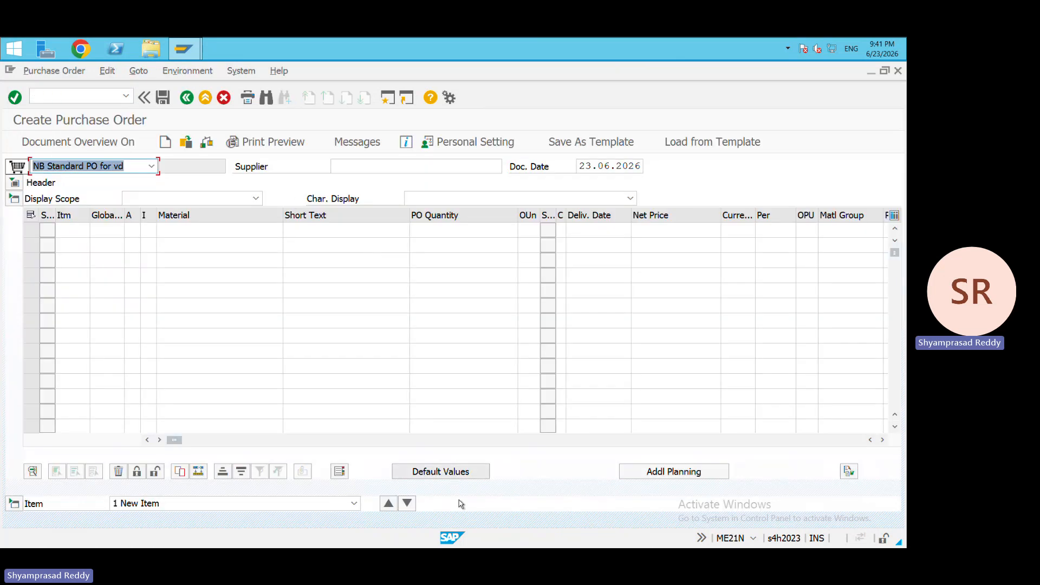
left_click_drag(410, 443, 410, 444)
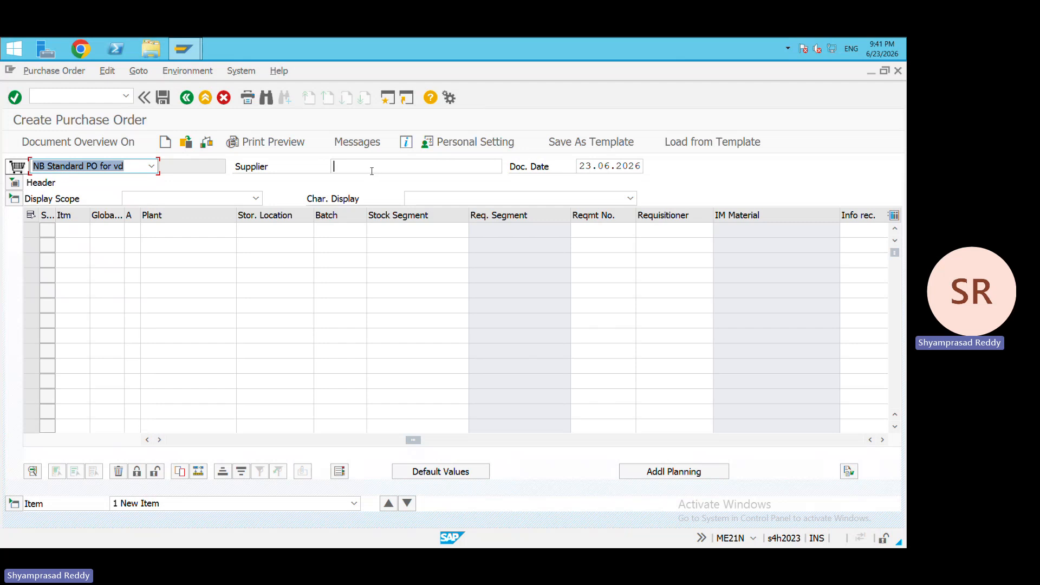
key("Down")
key("Return")
key("Return")
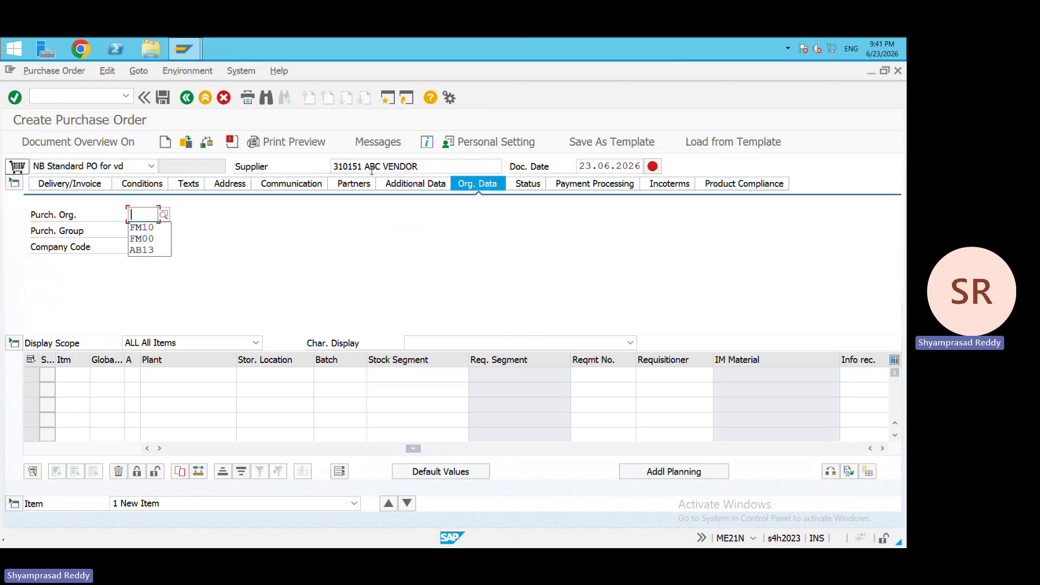
Set the purchase order's purchasing organization to FM10 and purchasing group to FM1
key("Down")
key("Return")
key("Tab")
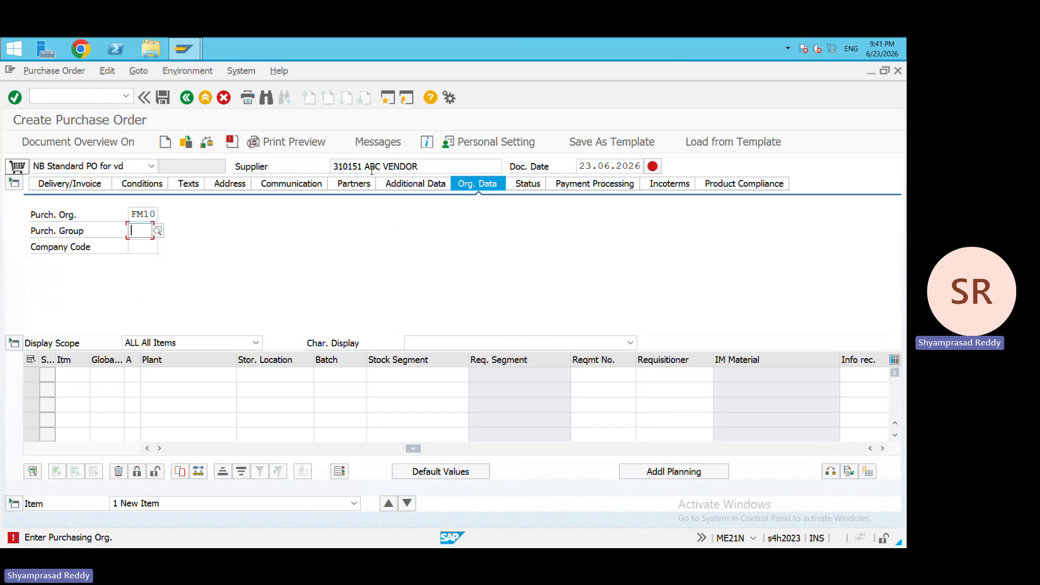
key("Down")
key("Return")
key("Return")
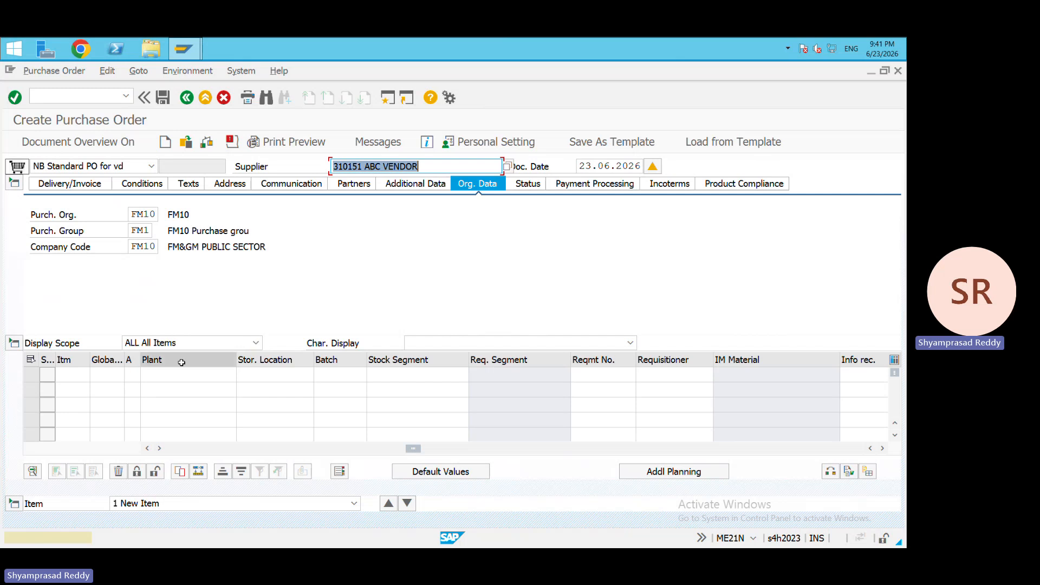
Add material 10444 as the first order item with account assignment category K
left_click(248, 448)
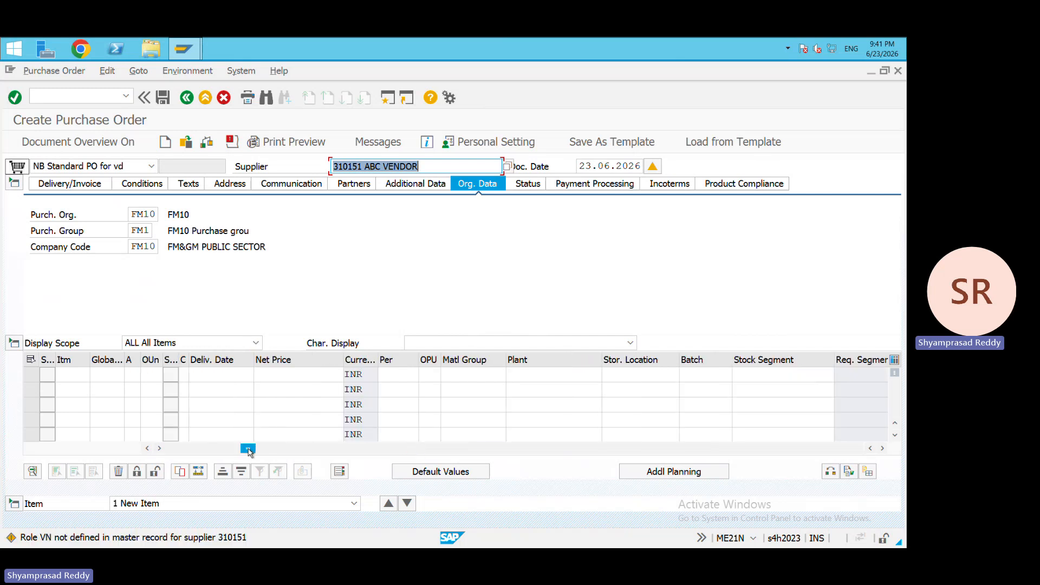
left_click(215, 450)
left_click(173, 374)
type("10444")
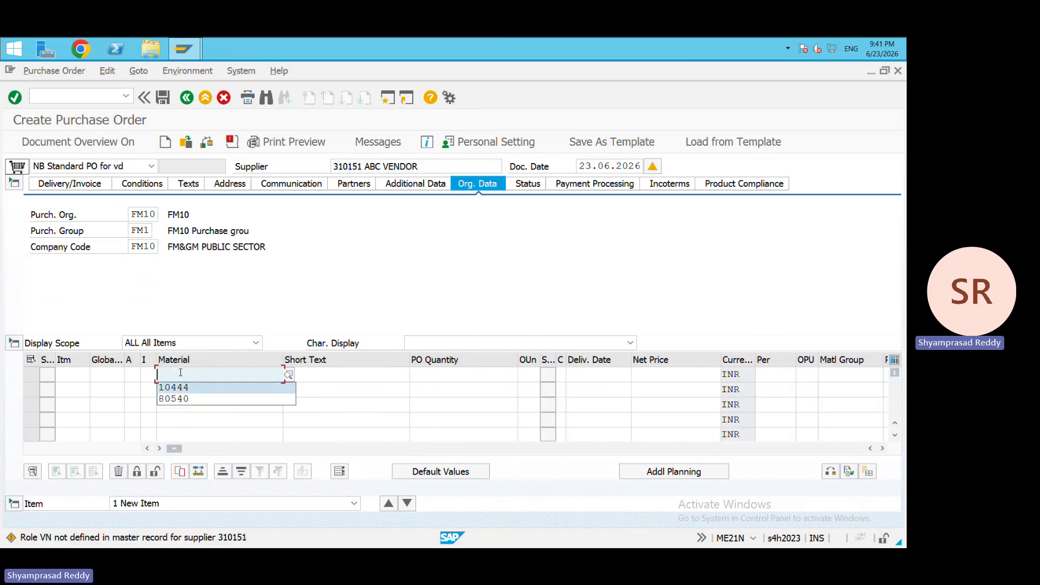
key("Return")
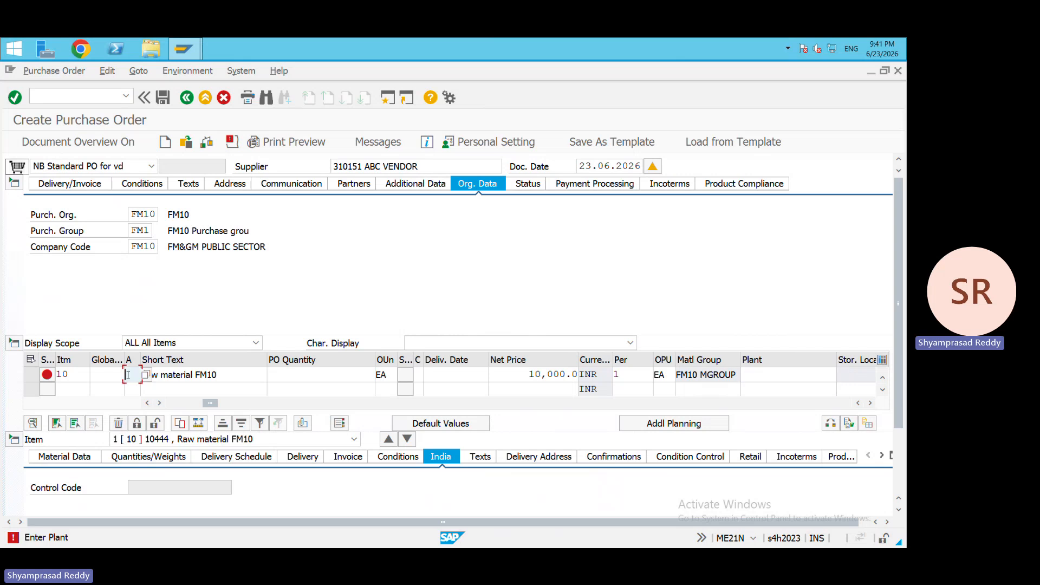
left_click(128, 375)
type("K")
key("Return")
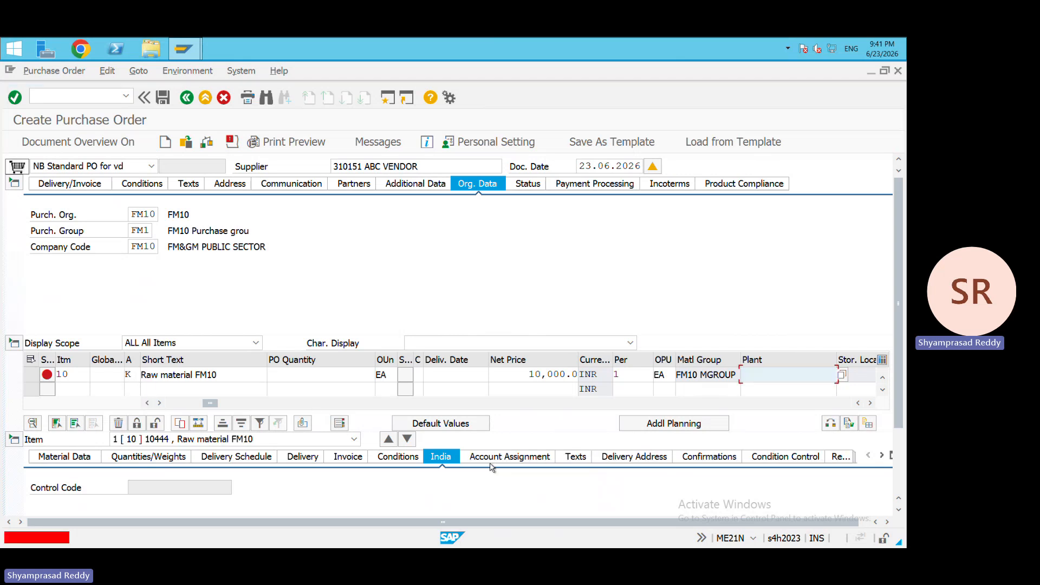
Enter plant FM10 and a PO quantity of 1 for the raw material item
left_click(756, 375)
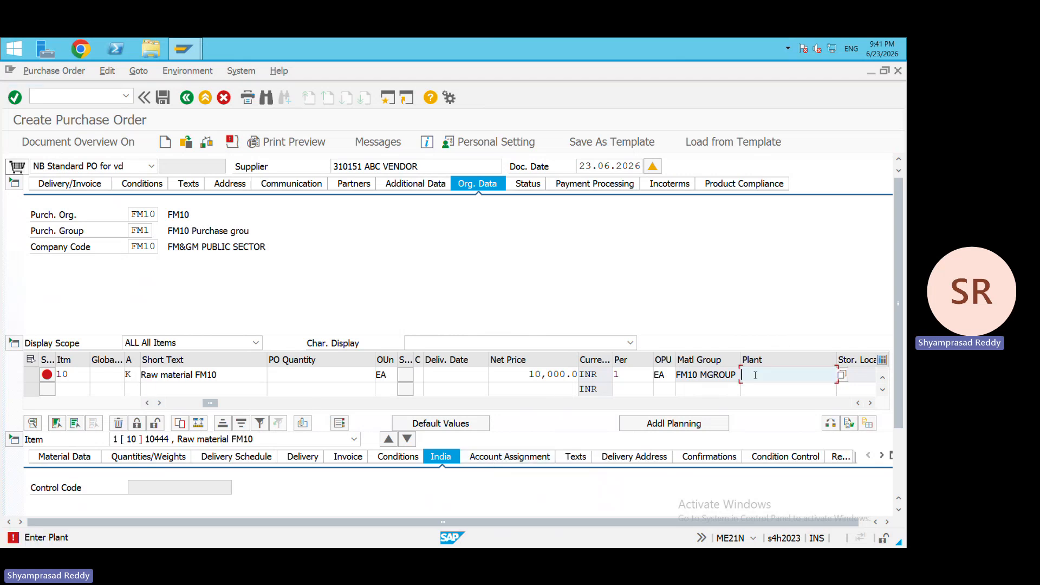
type("FM10")
key("Return")
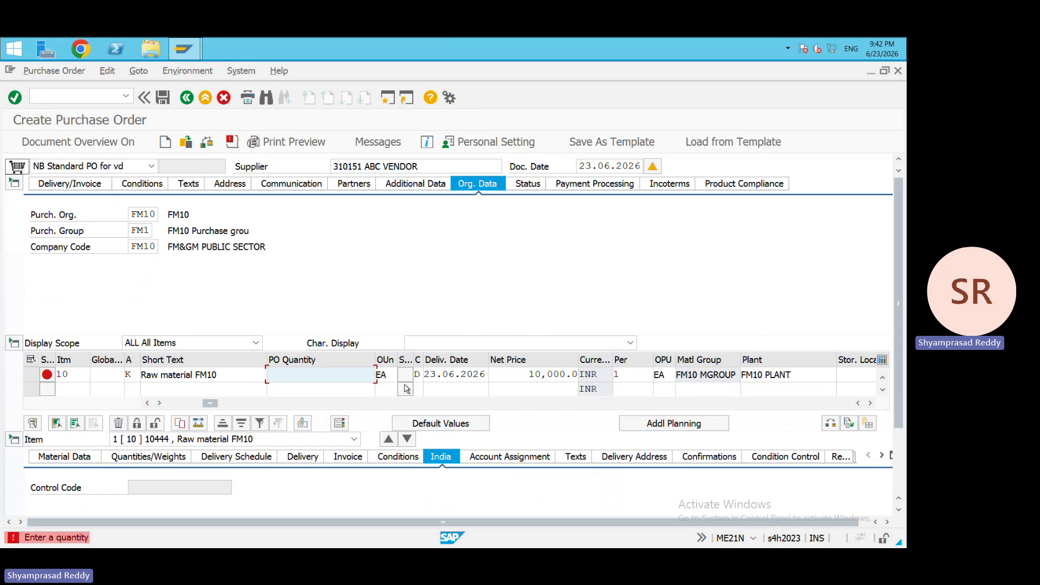
left_click(342, 378)
type("1")
key("Return")
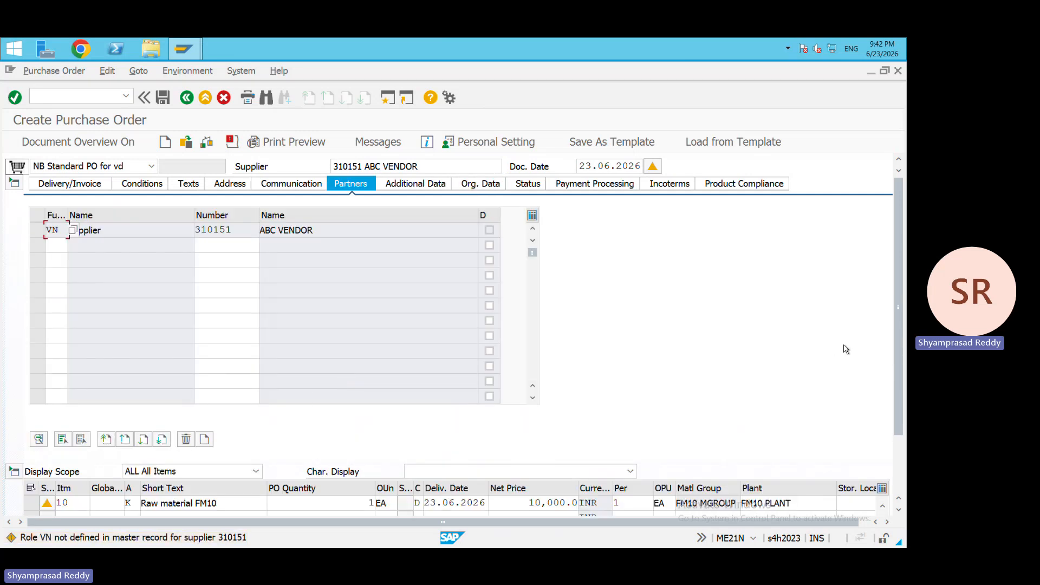
In the item's invoice details, set the DP category to M Mandatory Down Payment with a down payment amount of 5000 INR
scroll(903, 451, "down", 3)
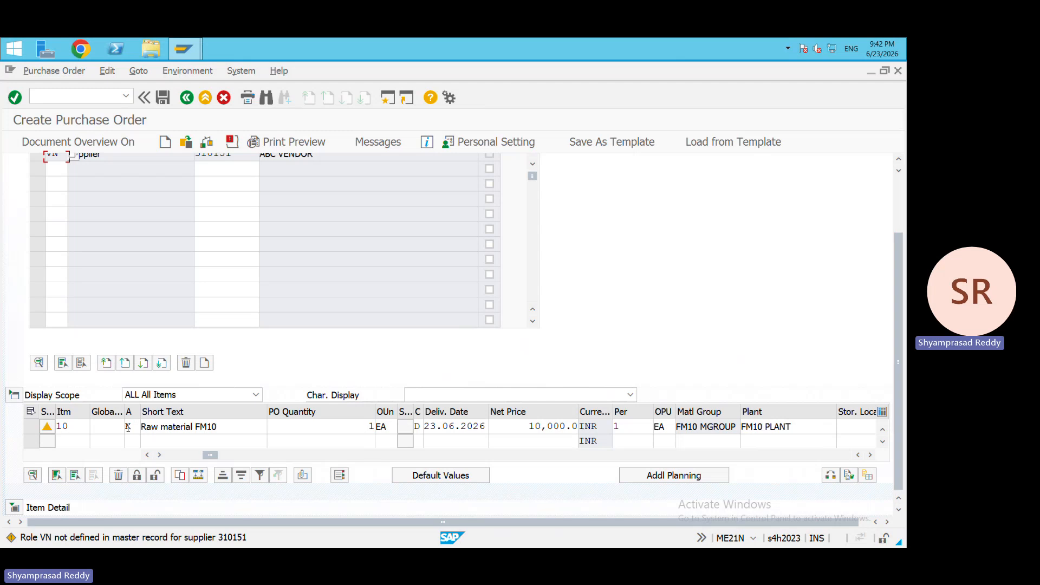
left_click(14, 508)
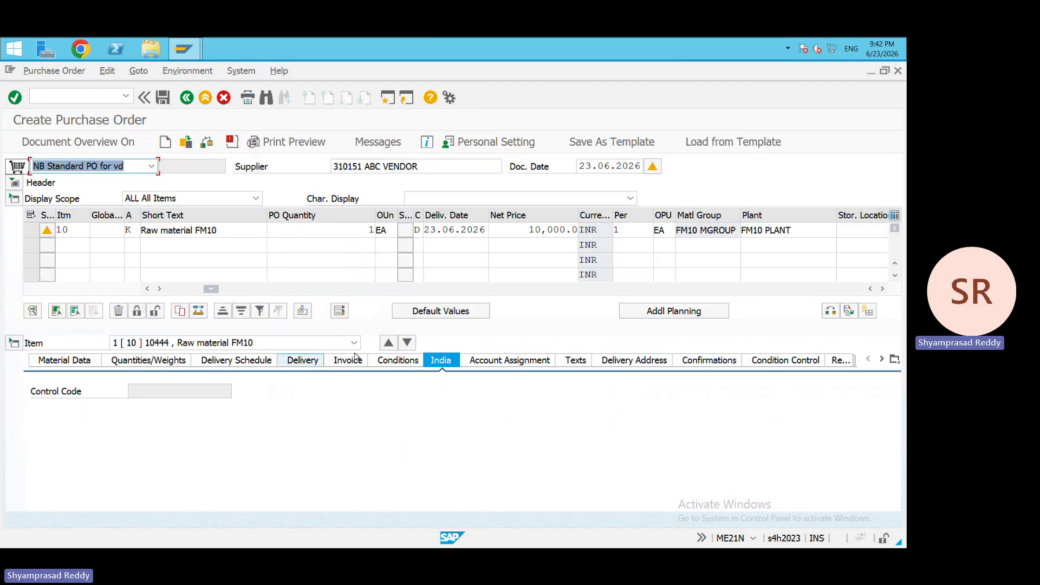
left_click(350, 362)
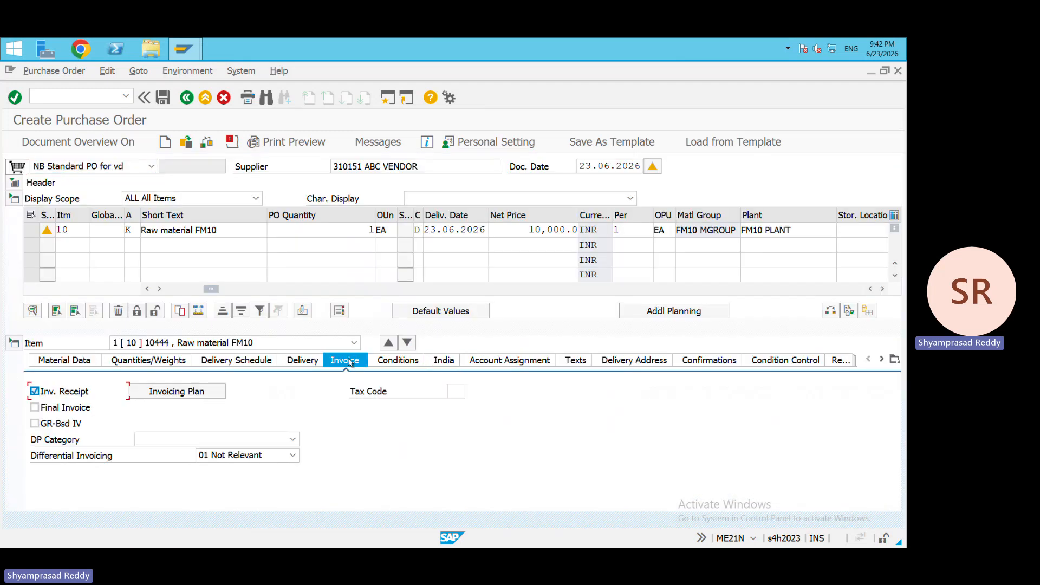
left_click(230, 440)
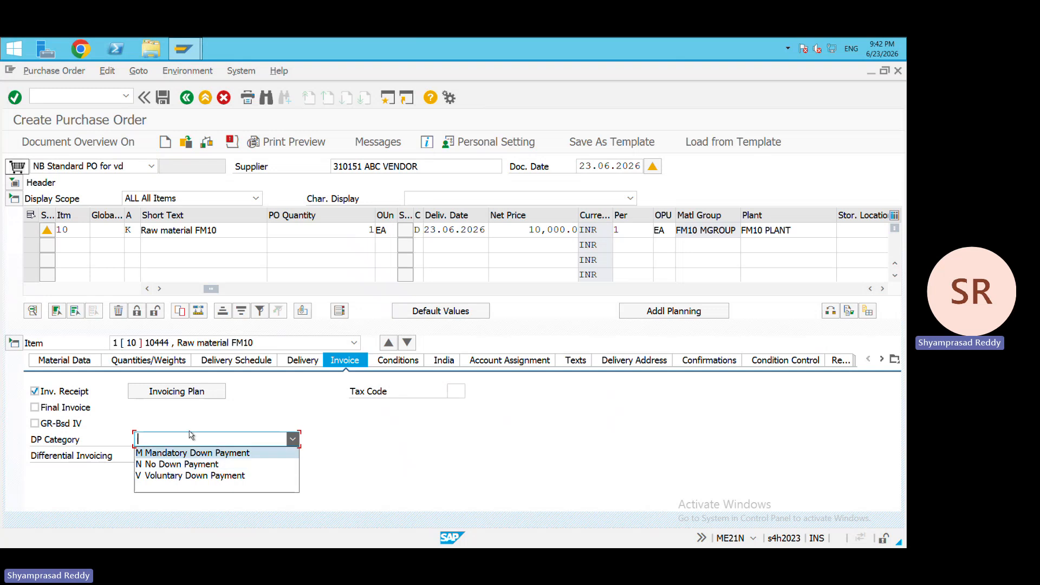
left_click(219, 452)
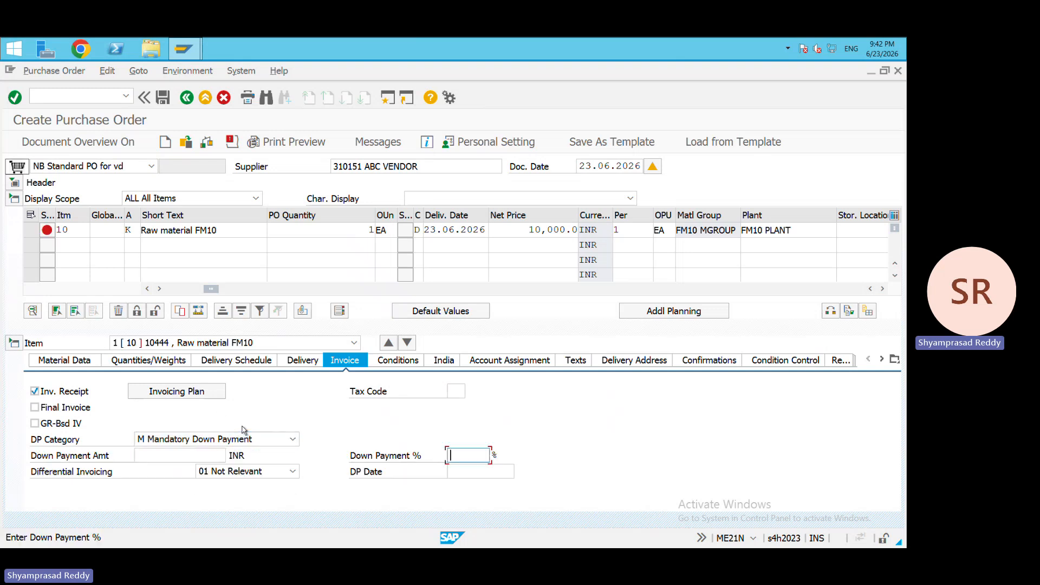
left_click(199, 456)
type("5000")
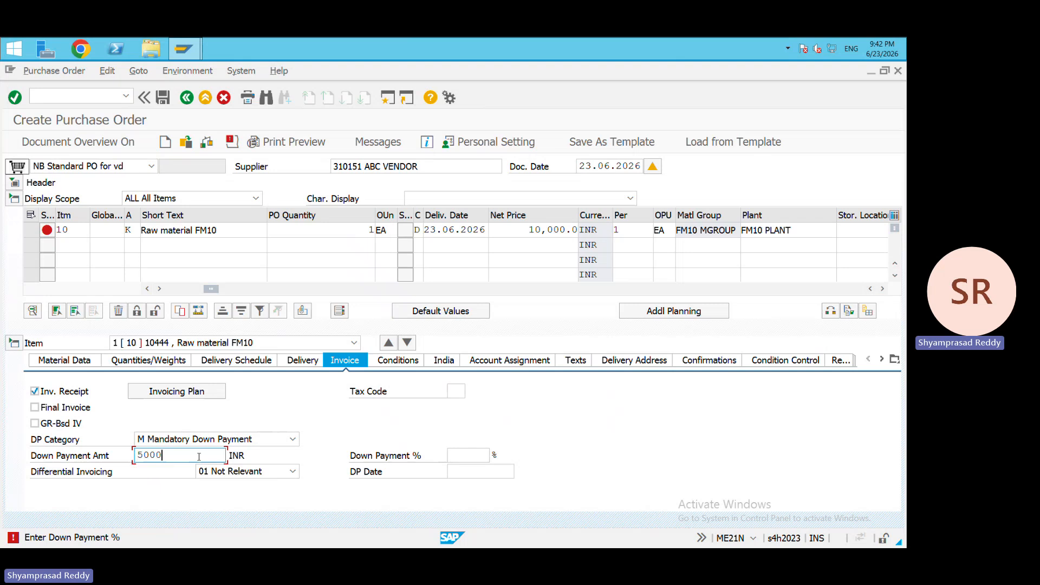
Set the item's down payment percentage to 50 and DP date to 23.06.2026, and run a check of the purchase order
left_click(474, 455)
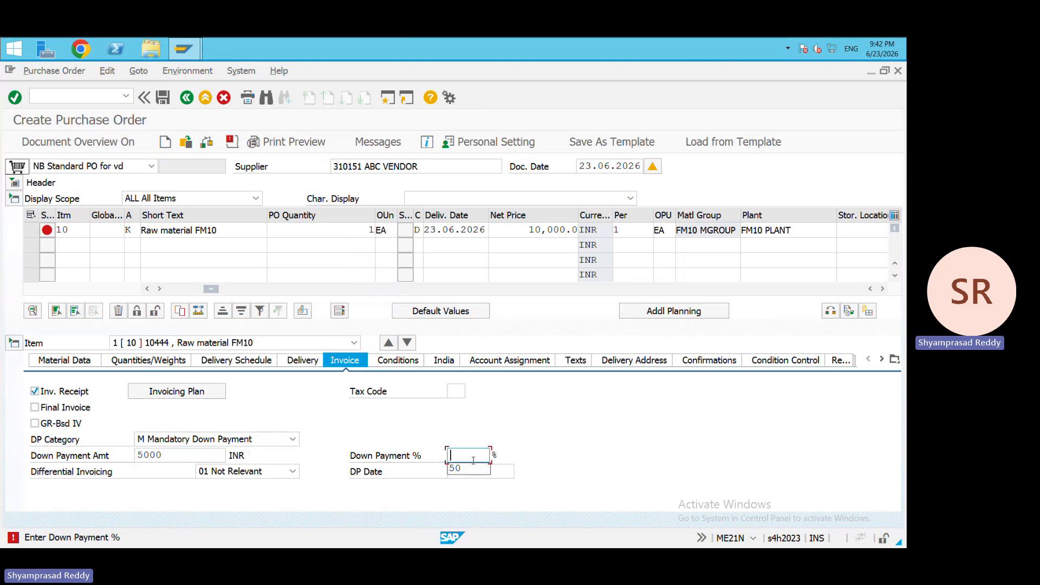
type("50")
key("Tab")
key("Down")
key("Down")
key("Return")
key("Return")
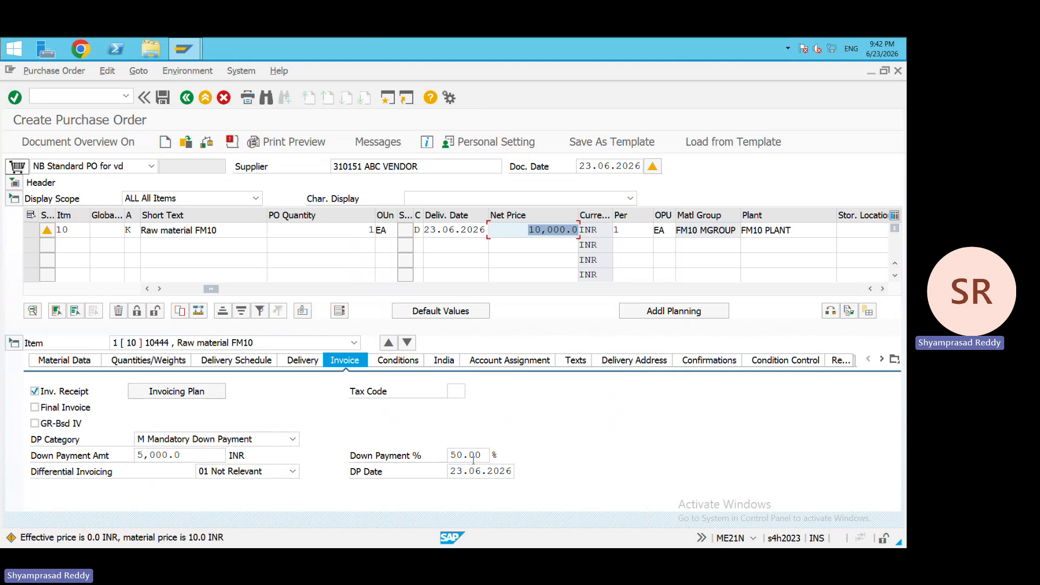
left_click(206, 142)
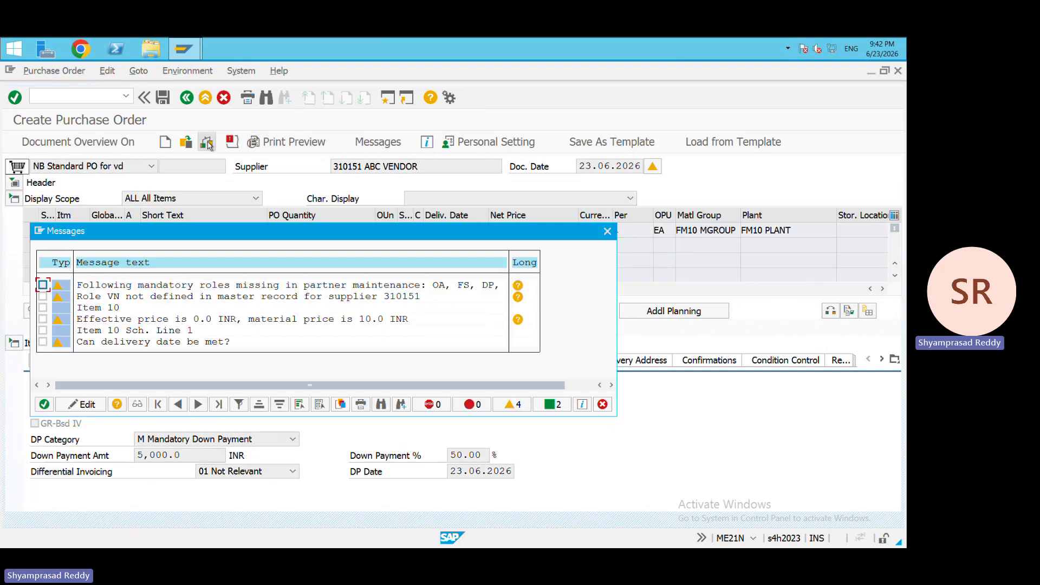
key("Return")
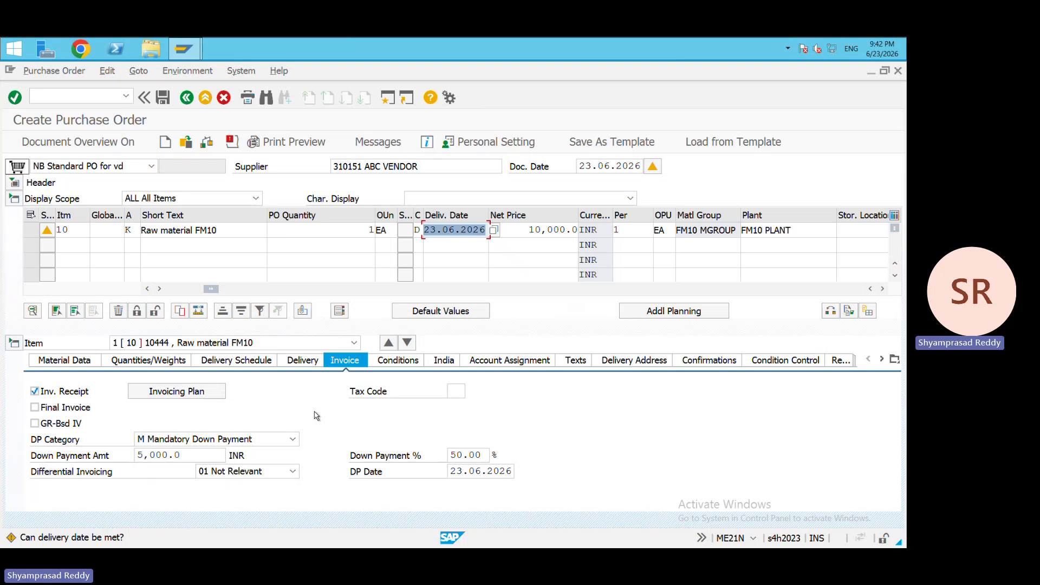
Examine the DP category options in the header's payment processing data alongside the item's down payment details
left_click(15, 182)
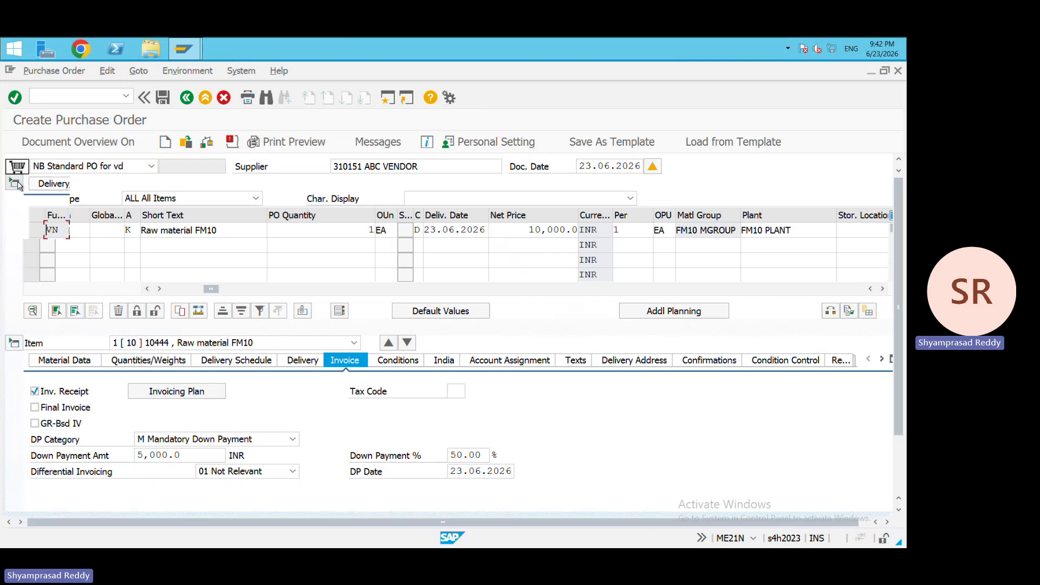
left_click(591, 183)
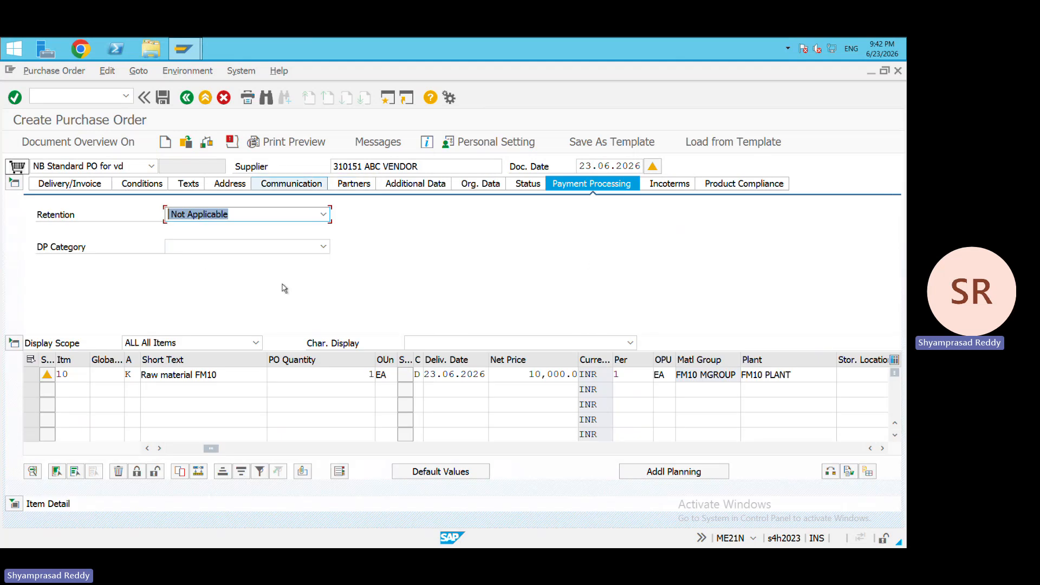
left_click(14, 503)
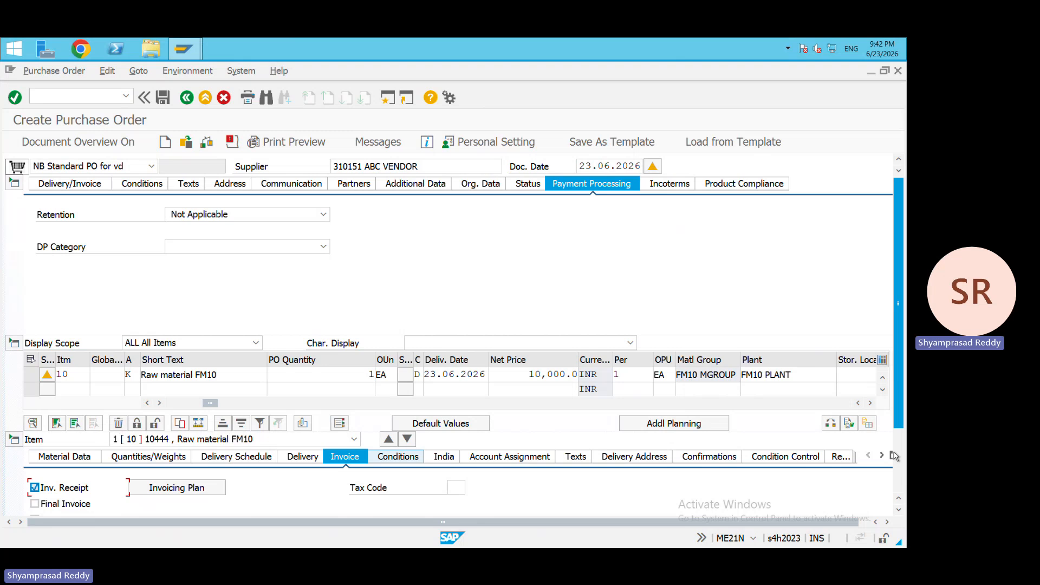
scroll(895, 456, "down", 3)
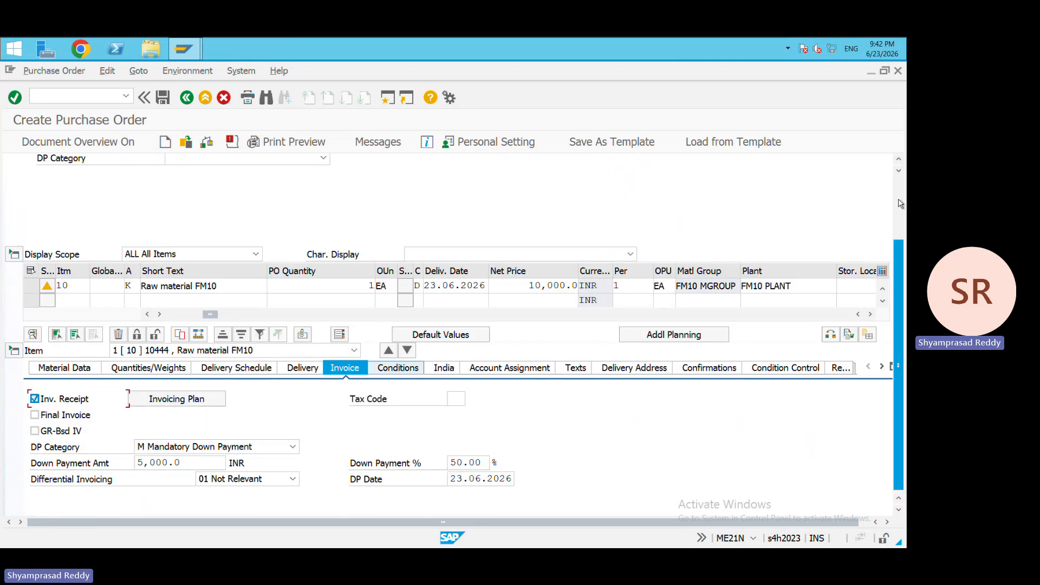
scroll(901, 204, "up", 3)
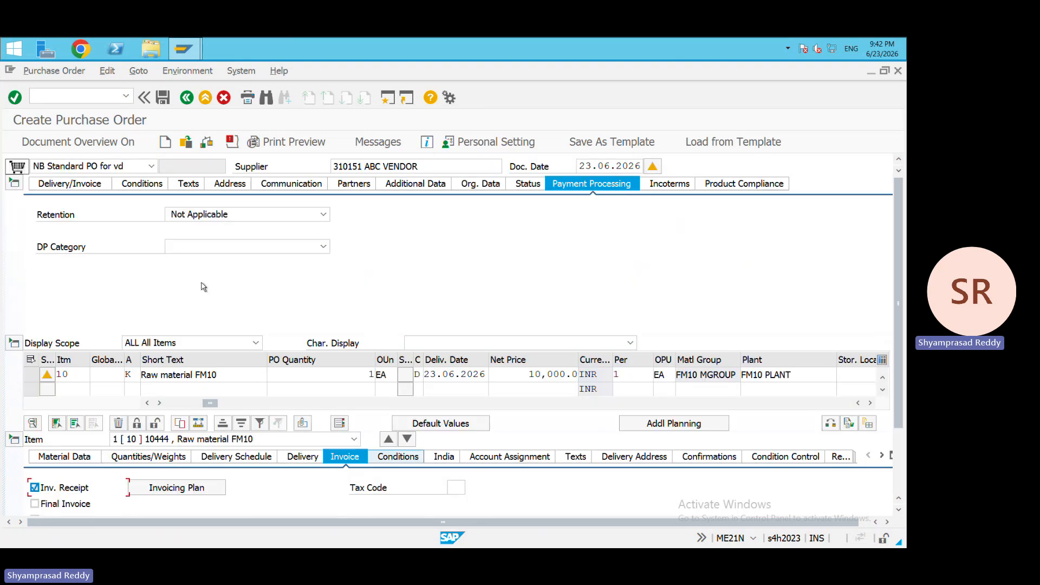
left_click(224, 252)
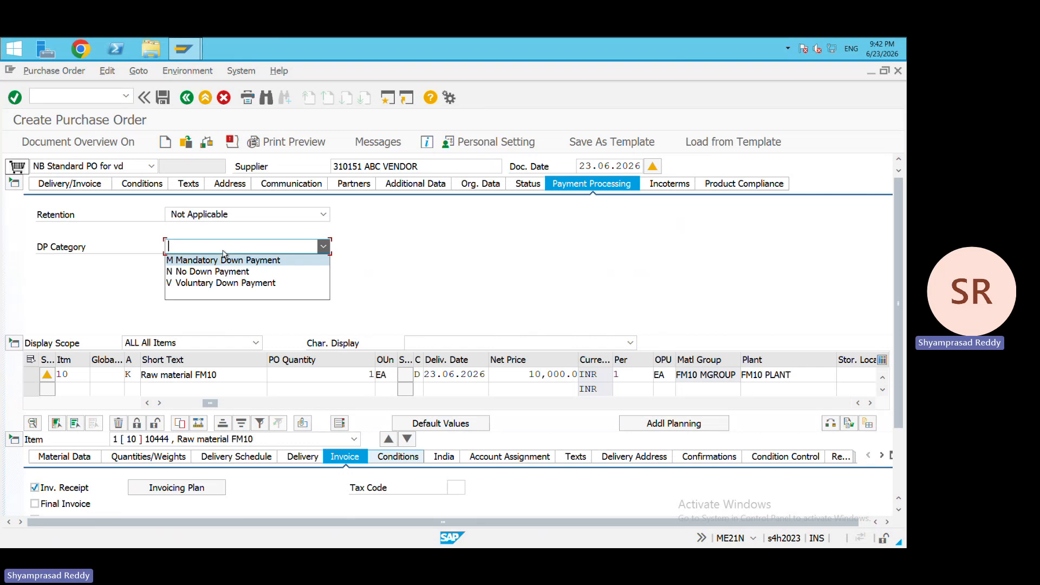
left_click(388, 247)
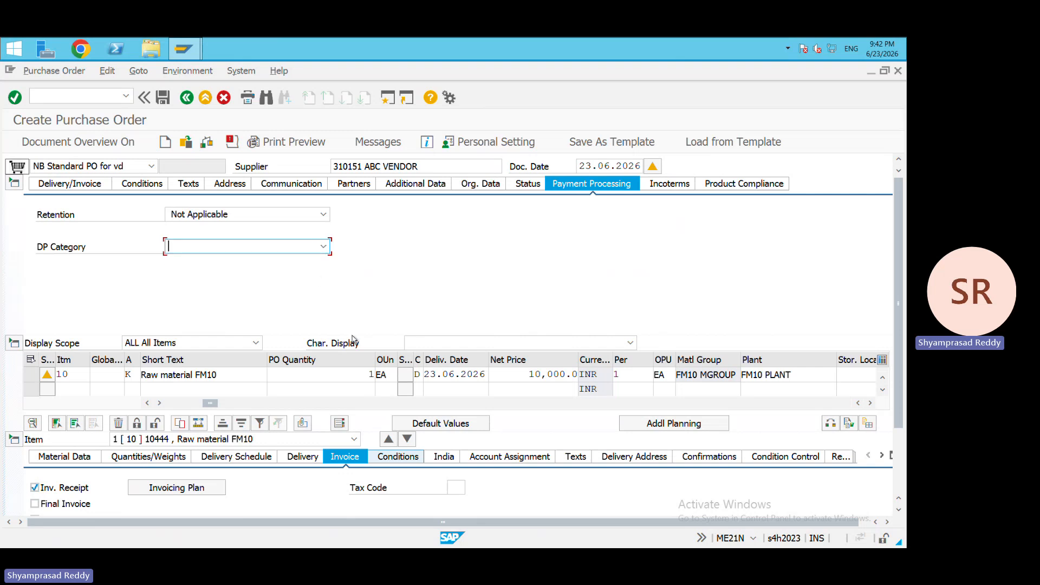
Save the purchase order and copy its number from the long text of the creation message
left_click(163, 98)
left_click(211, 335)
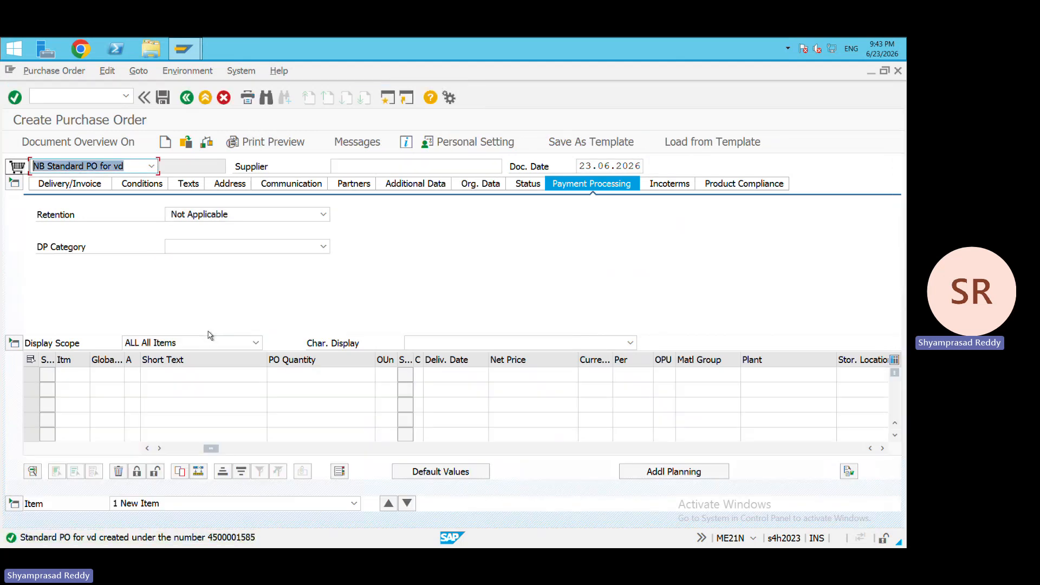
double_click(238, 538)
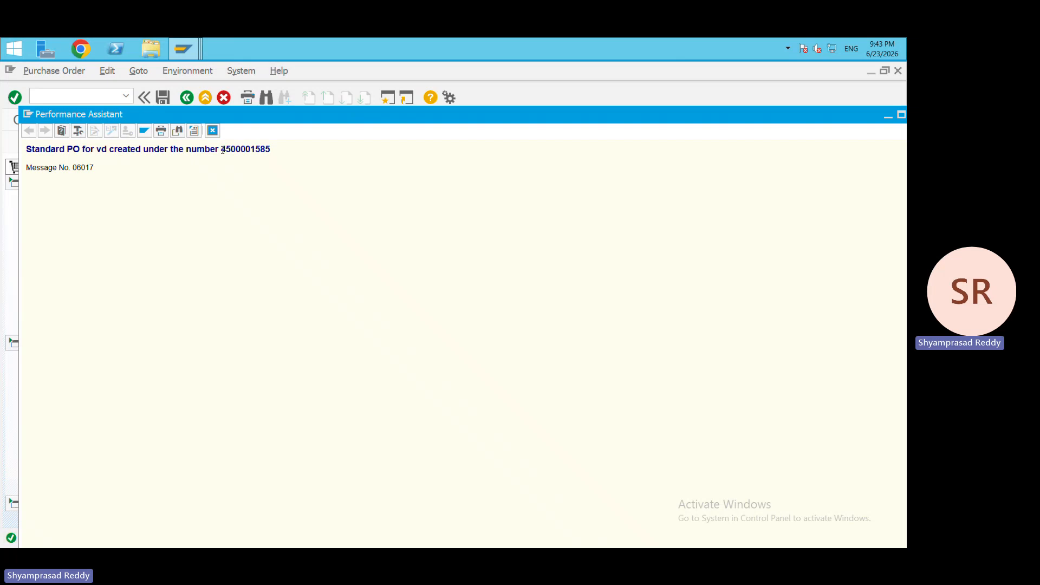
double_click(222, 148)
key("ctrl+c")
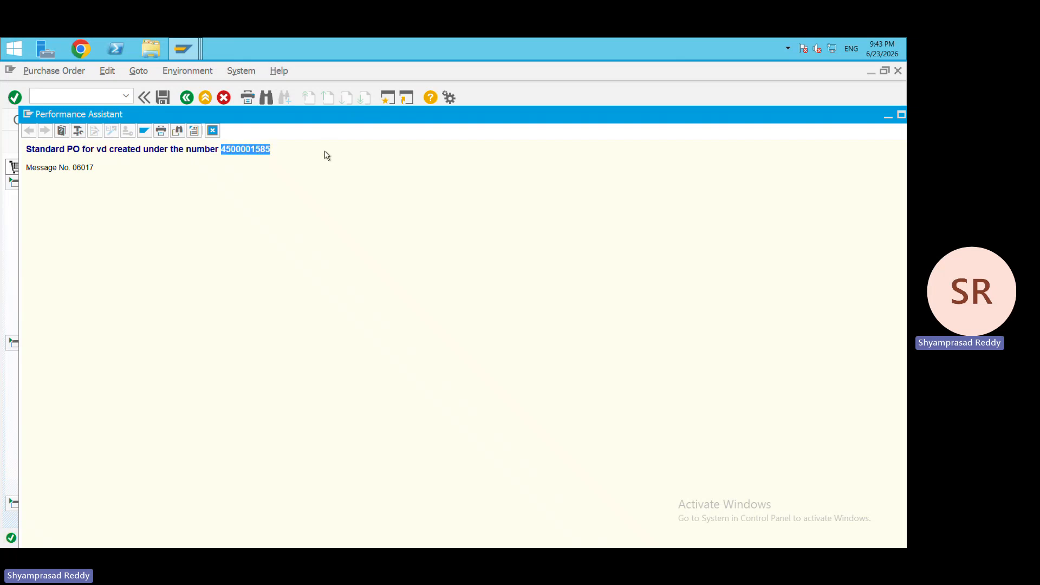
left_click(212, 131)
Go to transaction ME2DP and enter the copied purchase order number as the purchasing document
left_click(80, 96)
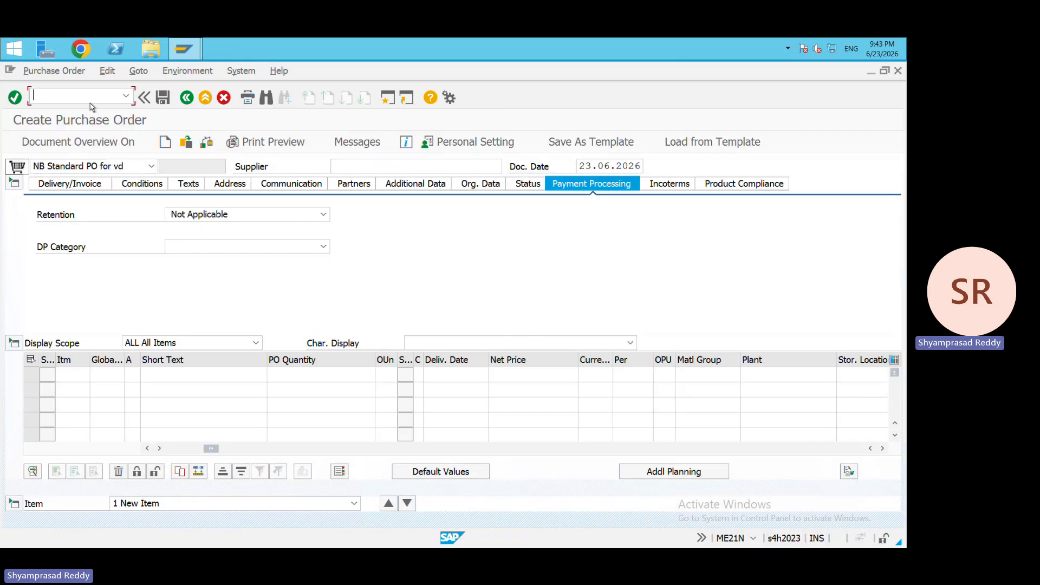
type("/N")
type("ME23")
key("Return")
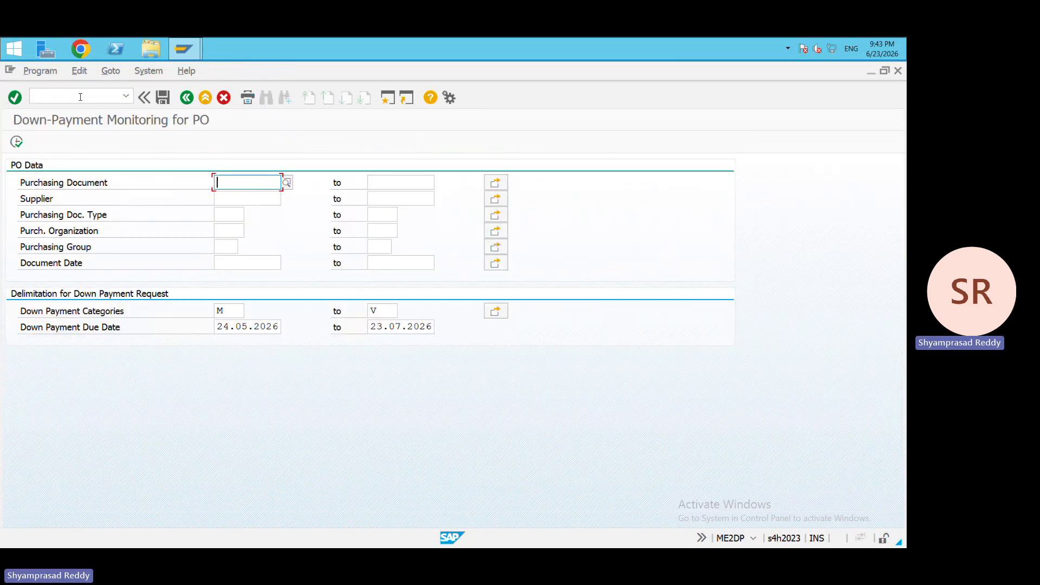
key("ctrl+v")
double_click(255, 189)
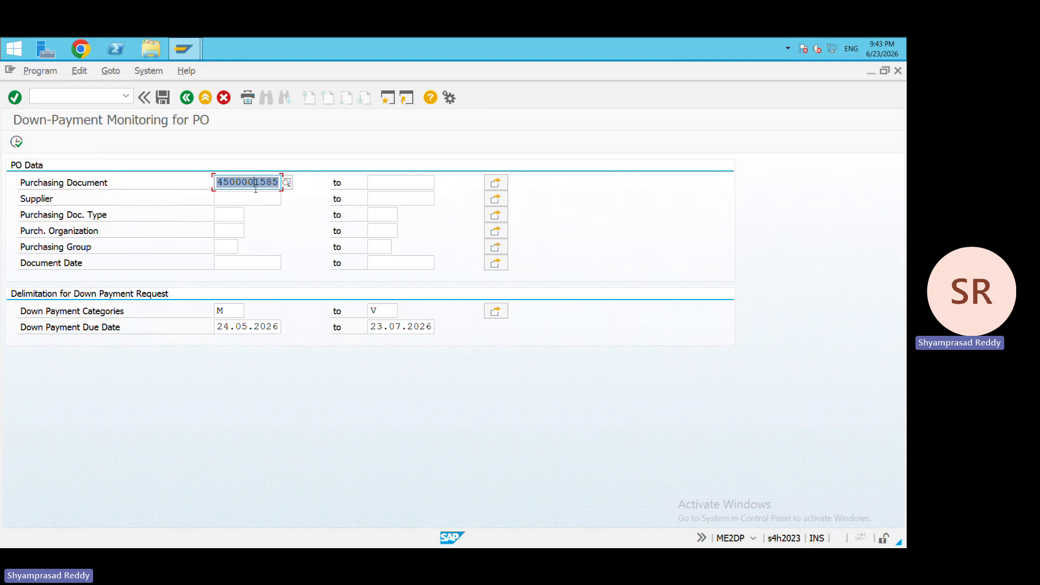
Run the down-payment monitoring report and review the purchase order item's down payment amount, category and status
left_click(17, 143)
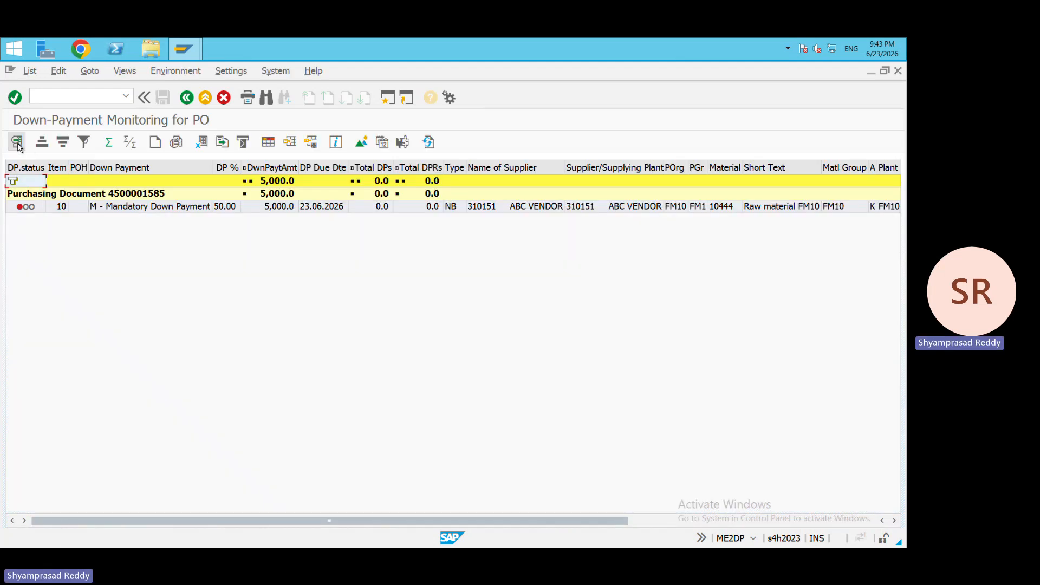
left_click(275, 207)
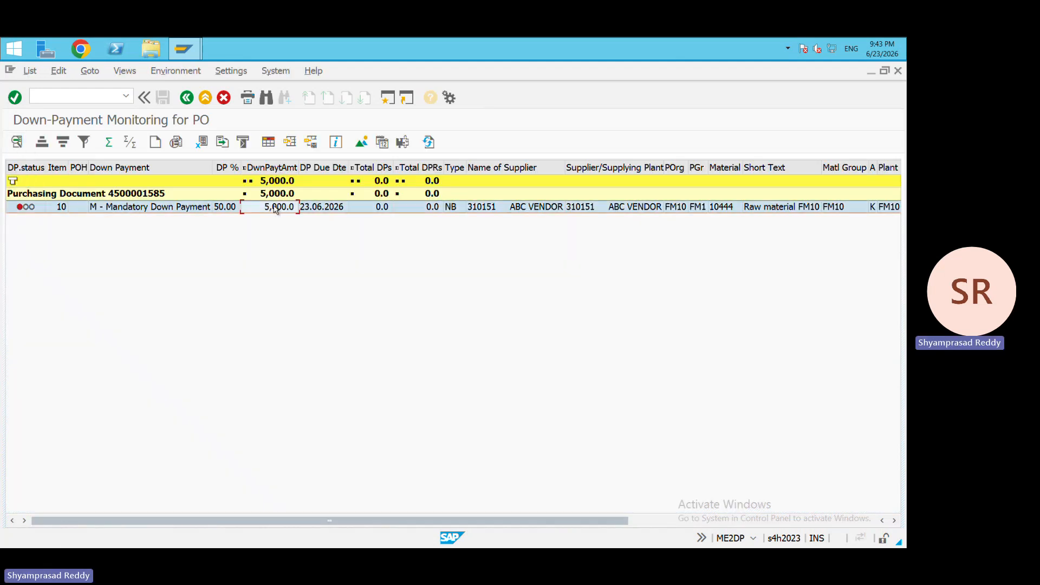
left_click(122, 209)
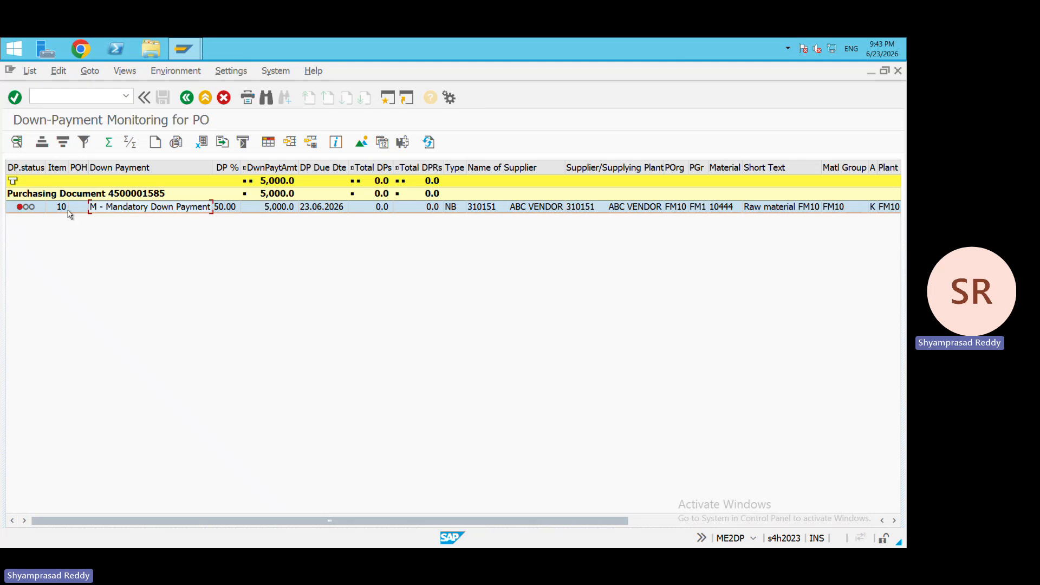
left_click(64, 210)
left_click(26, 209)
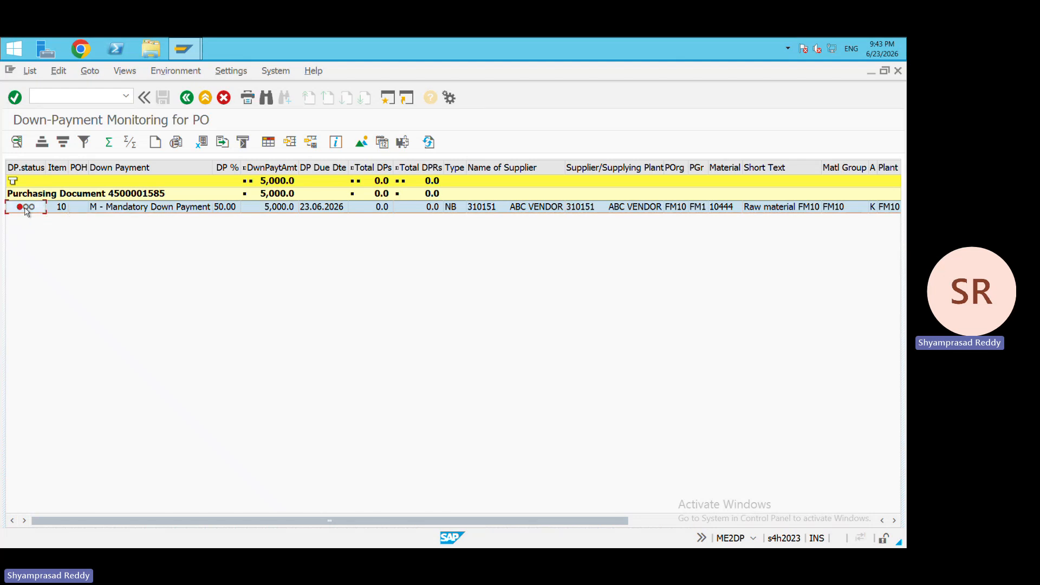
Start creating a down payment for purchase order item 10, using the Down pmnt execution option
left_click(155, 142)
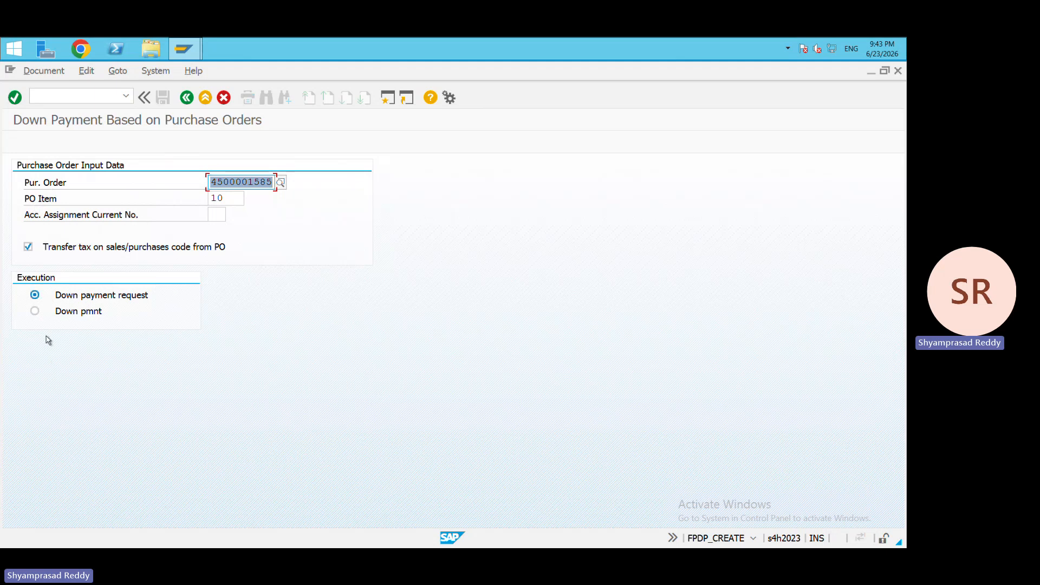
left_click(36, 313)
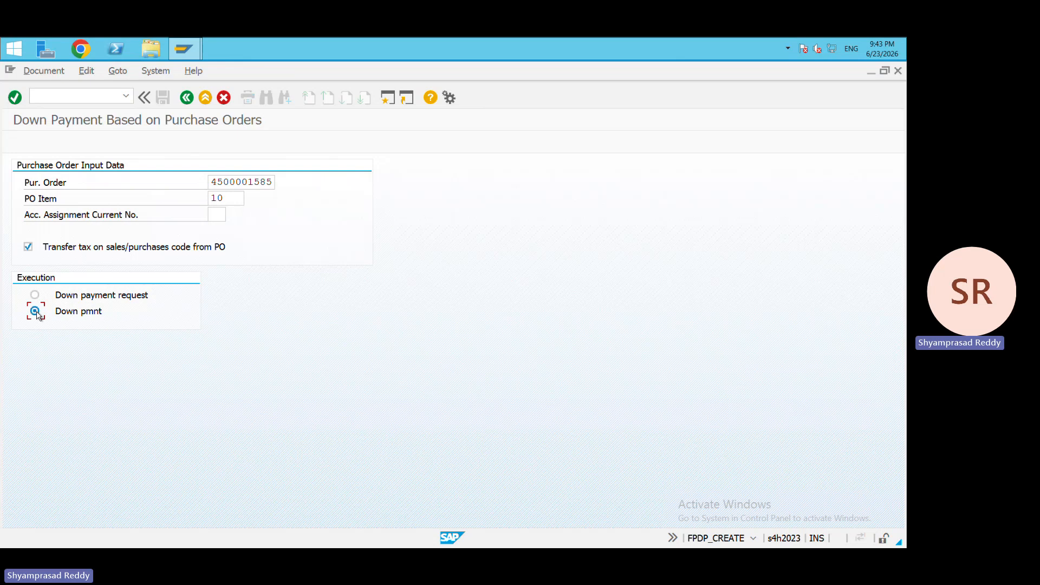
key("Return")
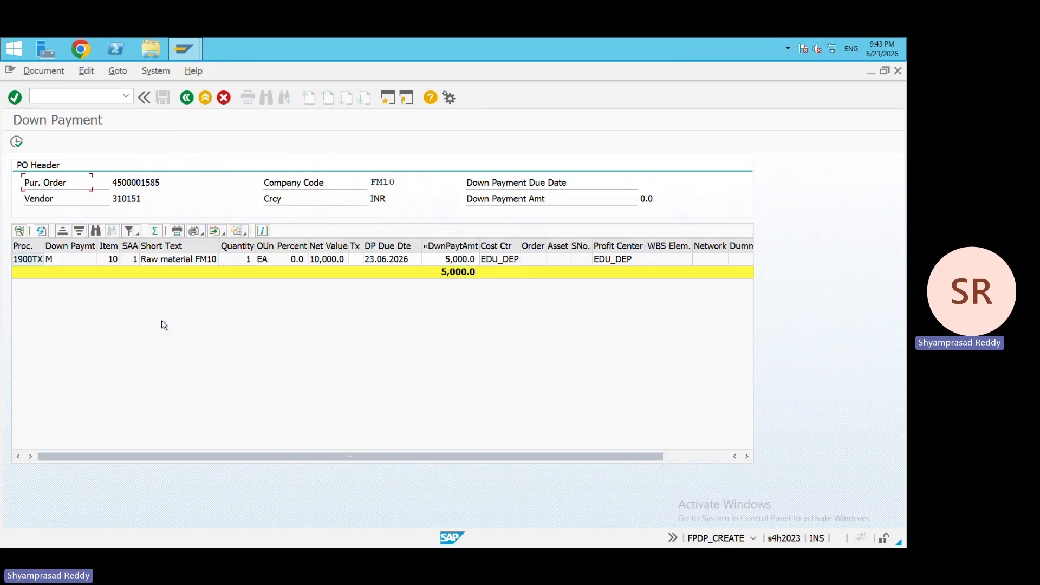
Review the item's net value and down payment amount, and execute the down payment, acknowledging the tax code information message
left_click(346, 270)
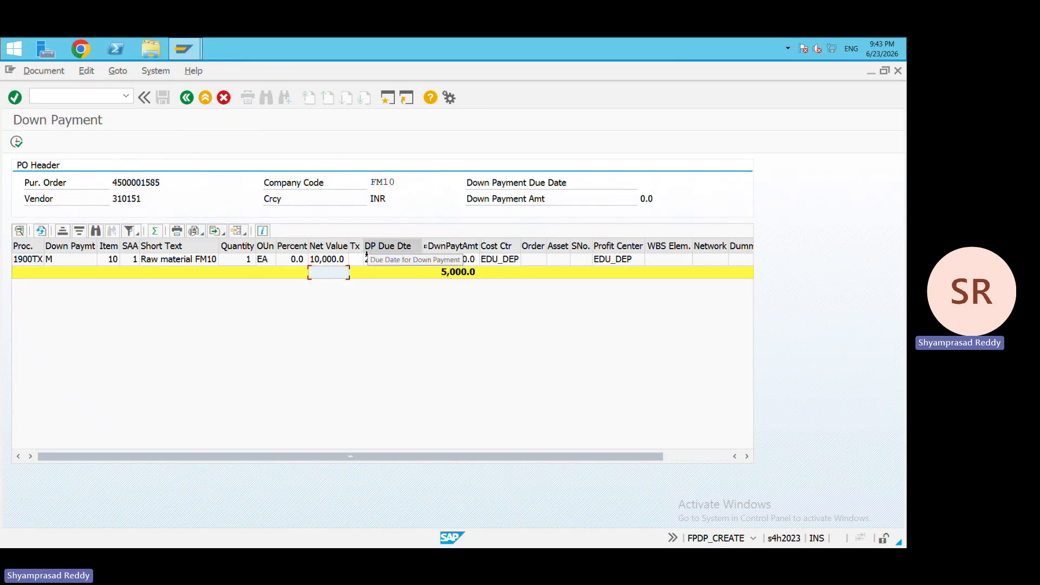
left_click(332, 260)
left_click(458, 262)
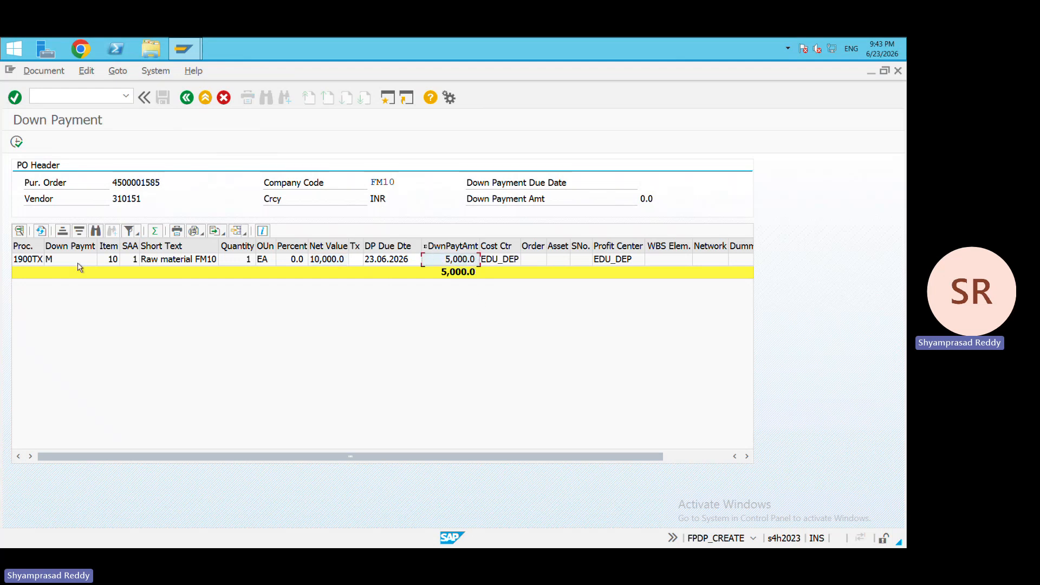
left_click(18, 142)
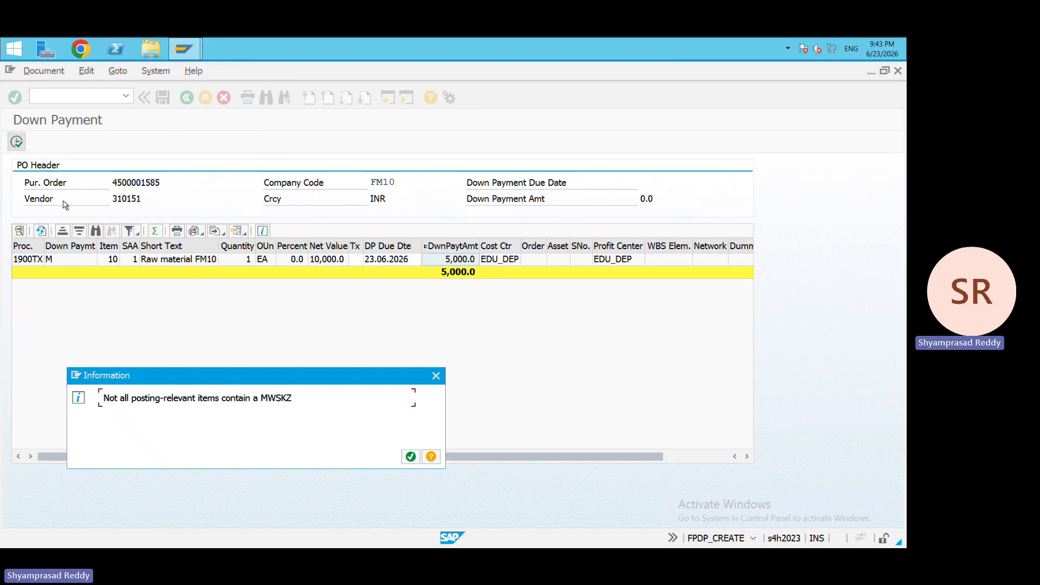
key("Return")
left_click(17, 142)
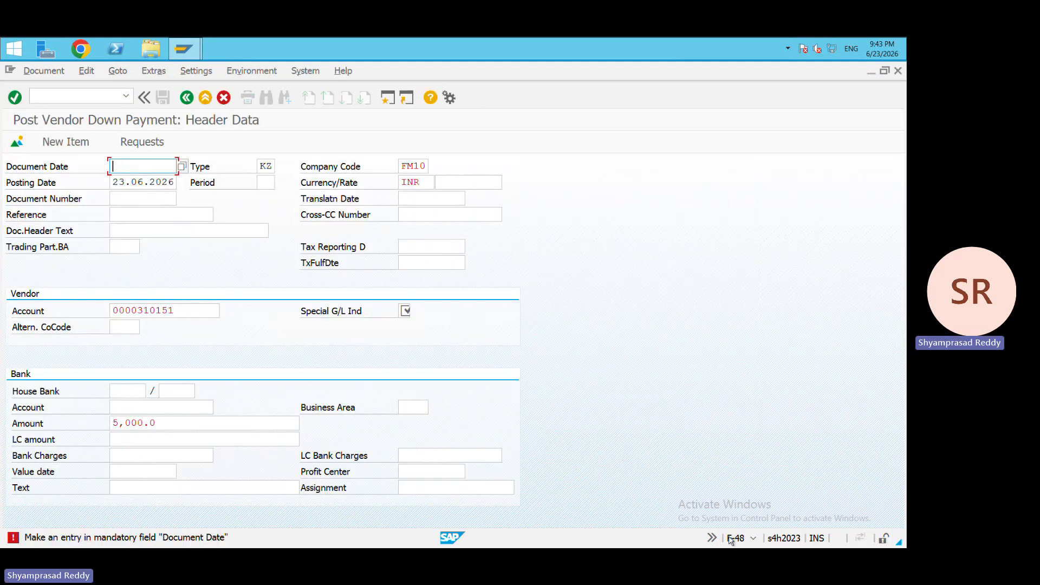
Set the document date to 23.06.2026 and the vendor's special G/L indicator to A (Down Payments, Current Assets)
key("Down")
key("Down")
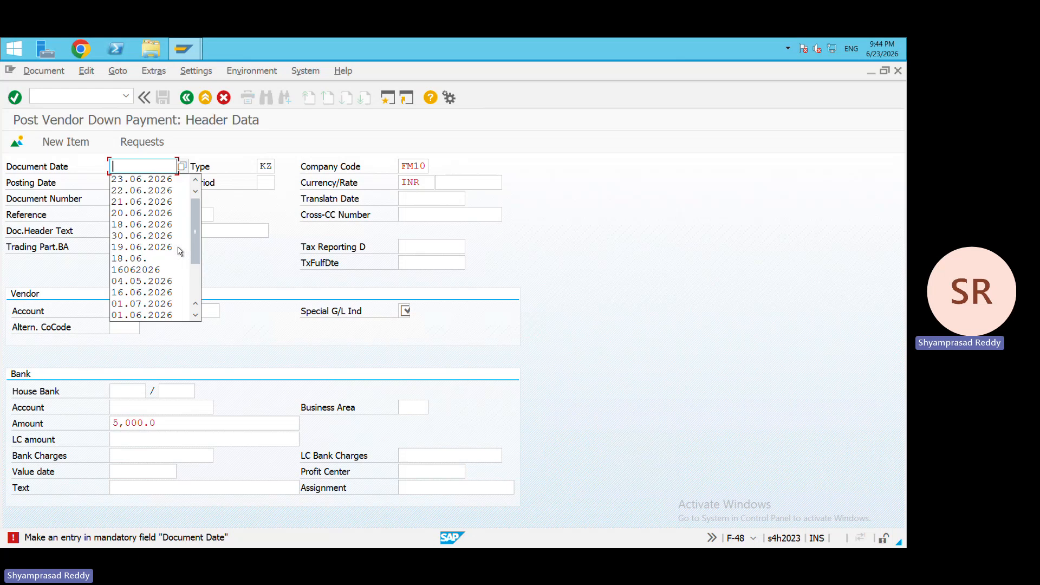
key("Return")
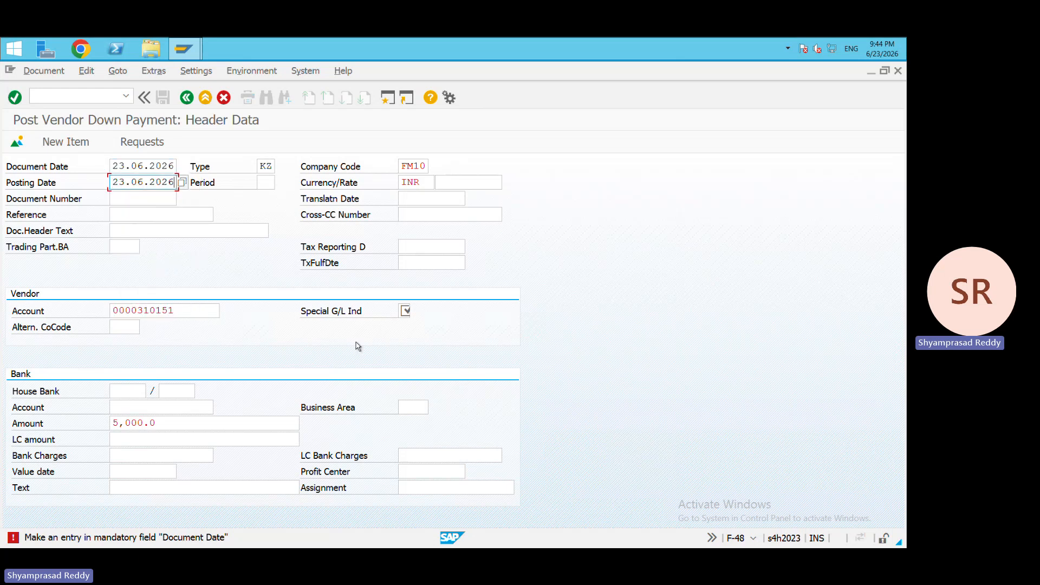
left_click(407, 312)
type("A")
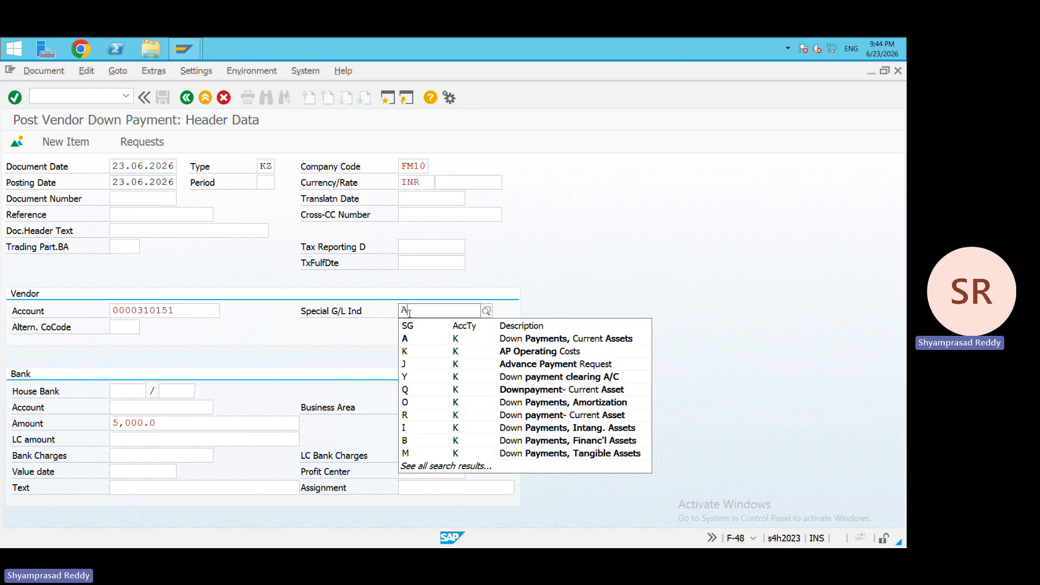
left_click(417, 339)
Enter bank G/L account 1 and value date 23.06.2026, and proceed to the vendor down payment's document overview
left_click(143, 407)
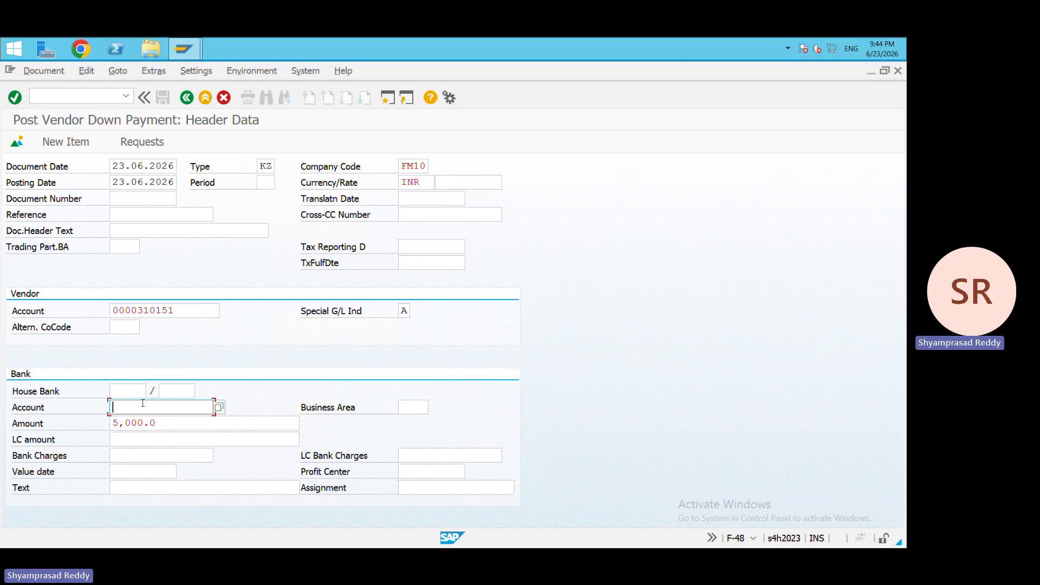
type("1")
left_click(128, 422)
key("Return")
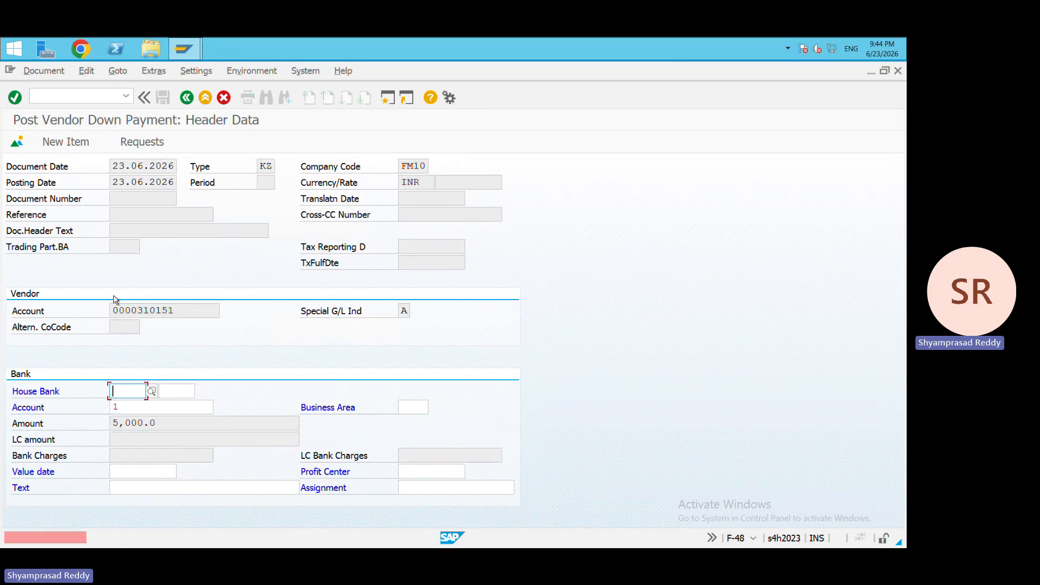
left_click(129, 471)
key("Down")
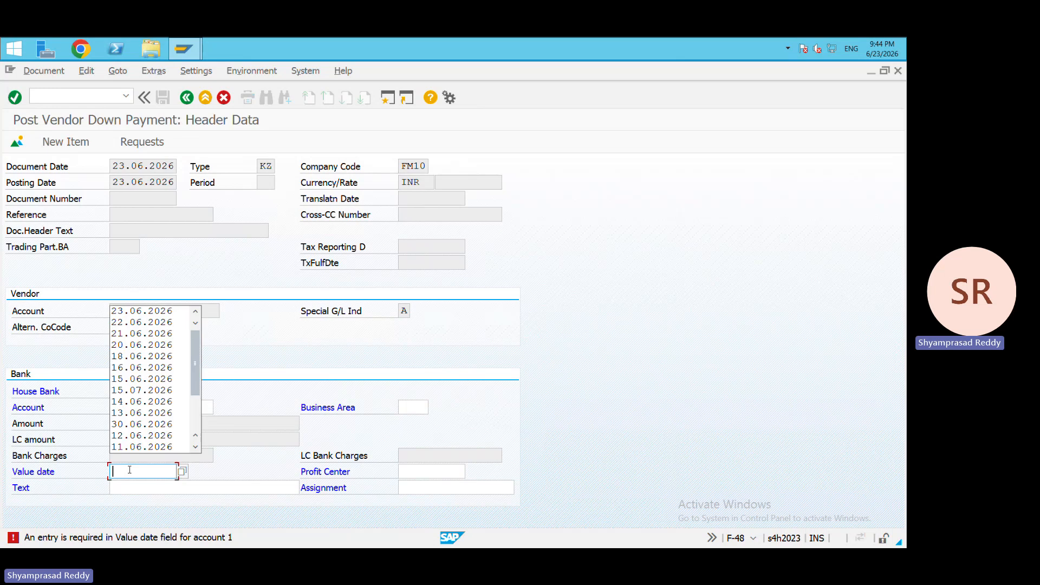
key("Down")
key("Return")
key("Return")
key("Return")
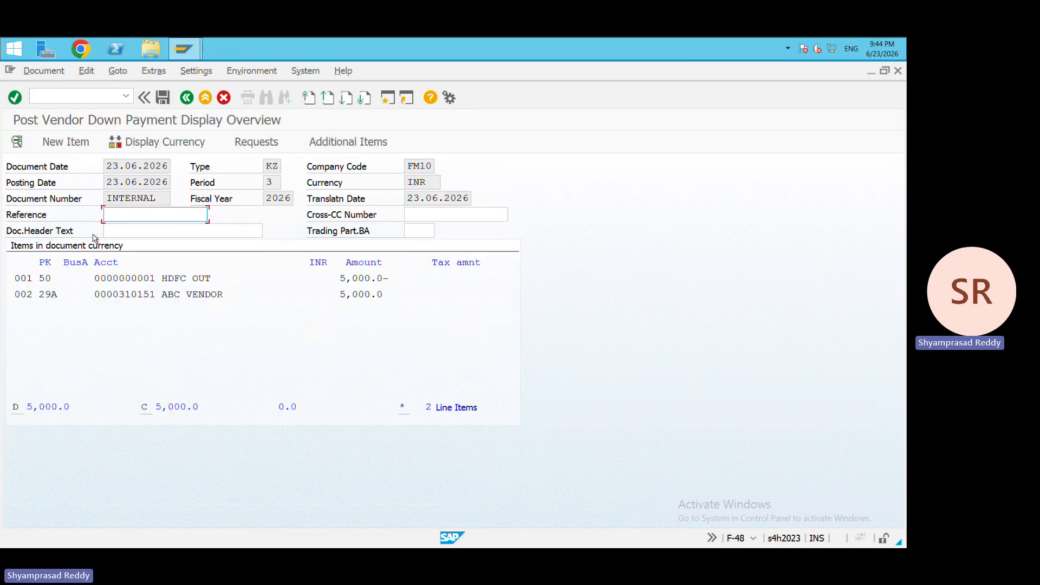
Review the ABC VENDOR and HDFC OUT line items and post the vendor down payment document
left_click_drag(383, 292, 83, 326)
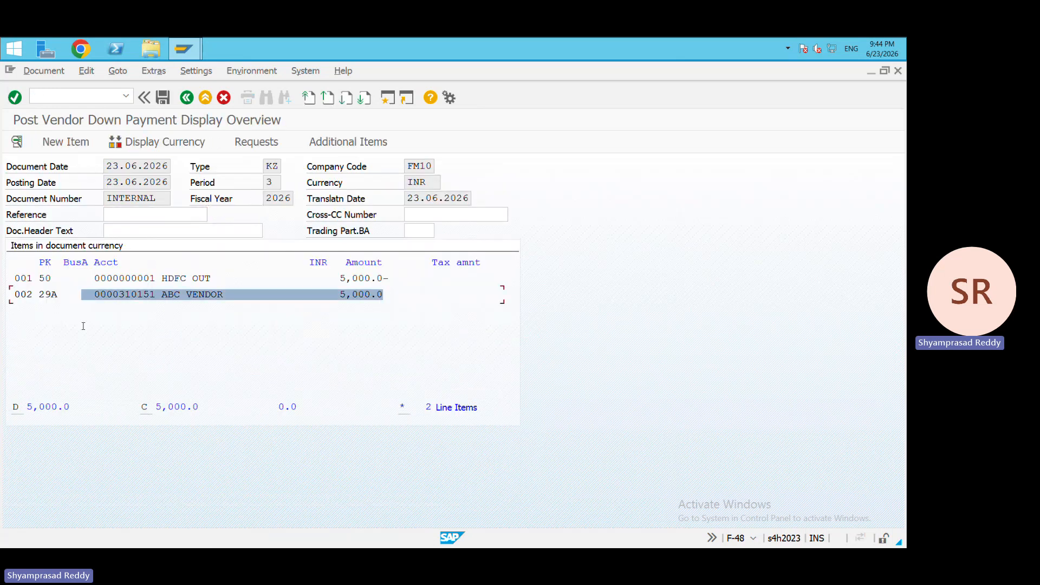
left_click_drag(389, 278, 112, 278)
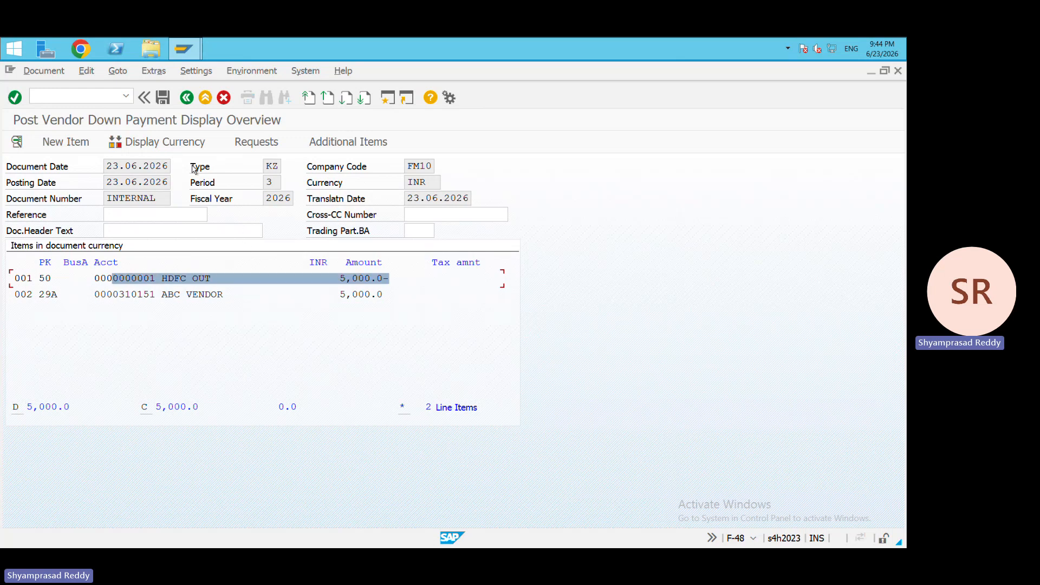
left_click(167, 103)
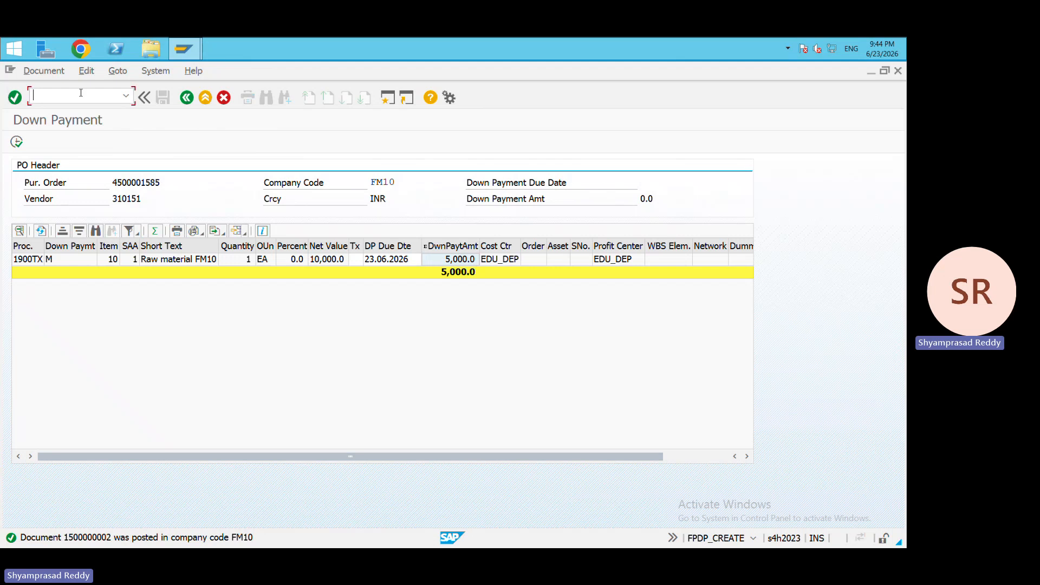
Go to transaction MIGO and load the newly created purchase order for a goods receipt with movement type 101
type("MIGO")
key("Return")
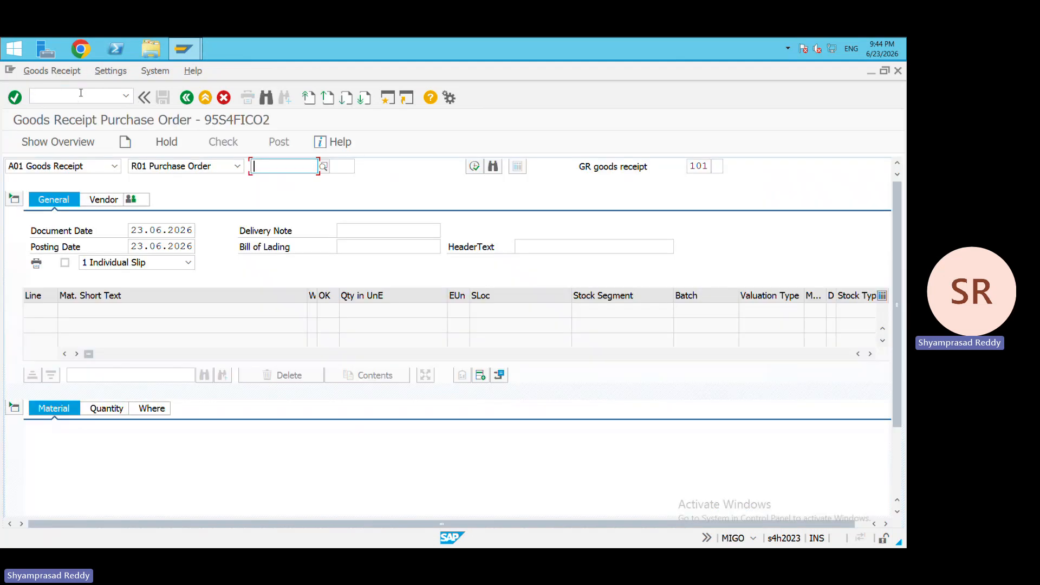
left_click(285, 164)
key("ctrl+v")
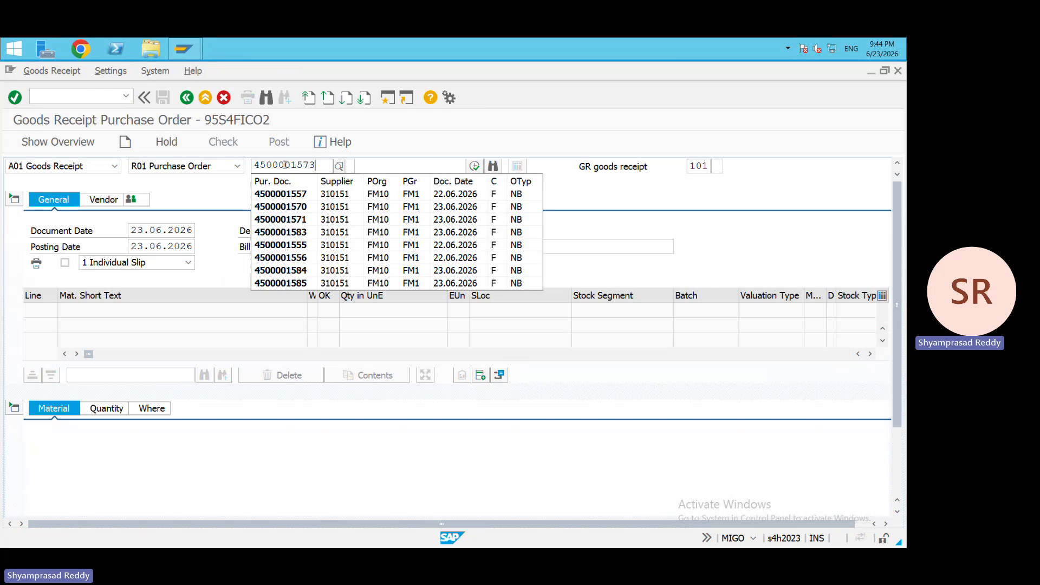
key("BackSpace")
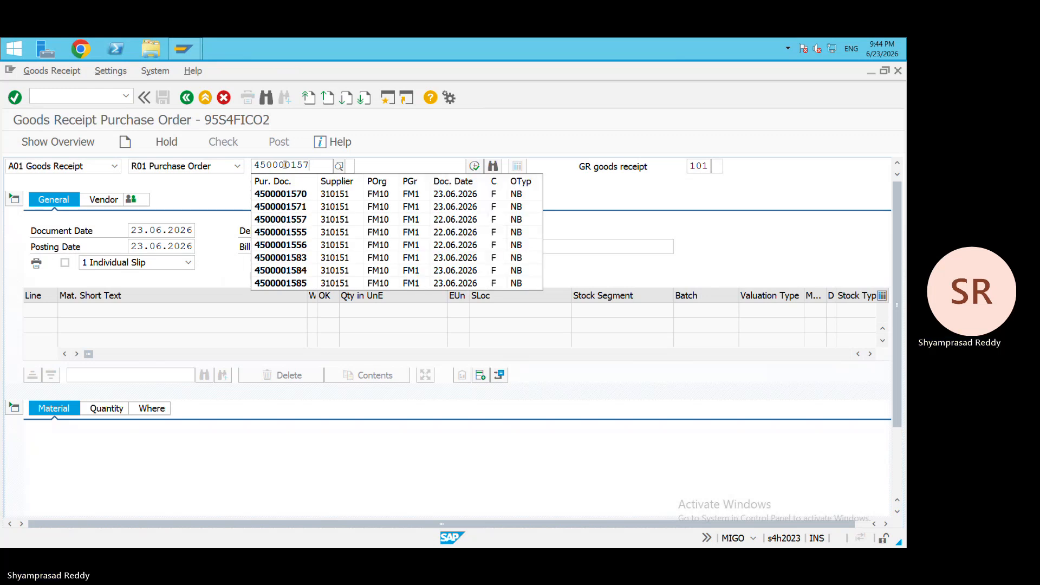
left_click(357, 283)
key("Return")
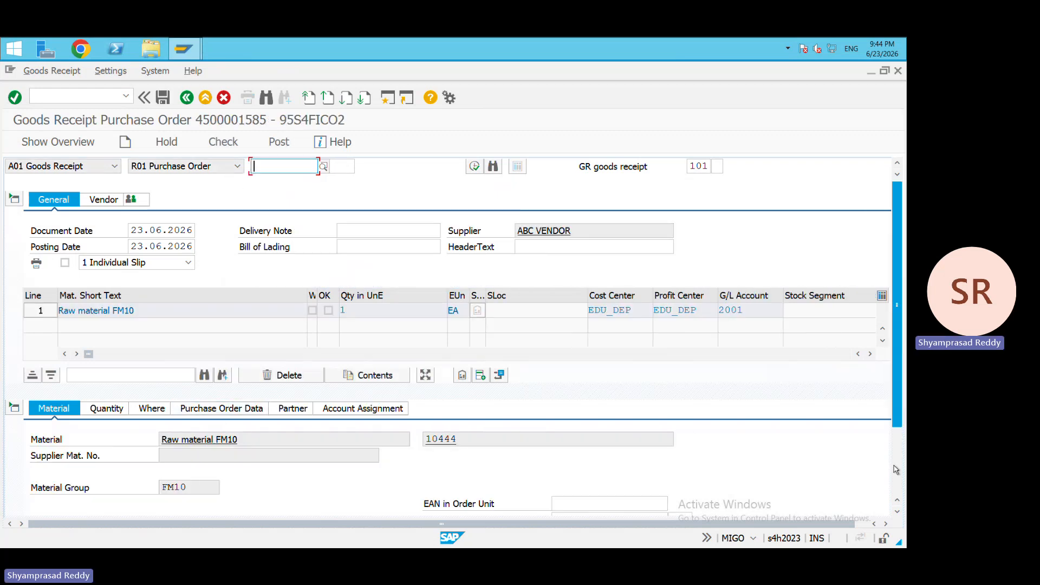
Mark the Raw material FM10 line as Item OK, check the entries and post the goods receipt
scroll(896, 469, "down", 3)
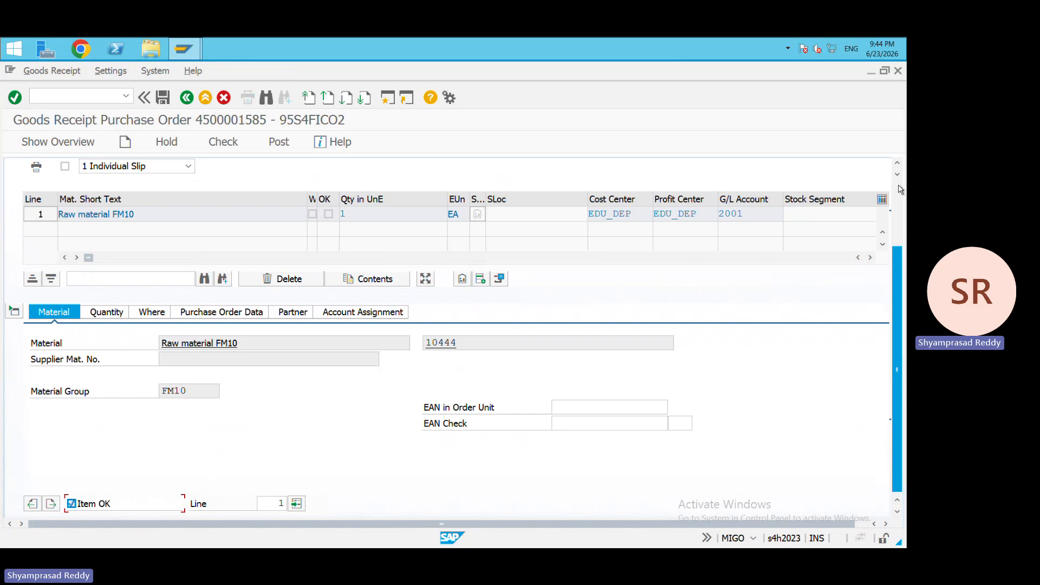
scroll(203, 161, "up", 3)
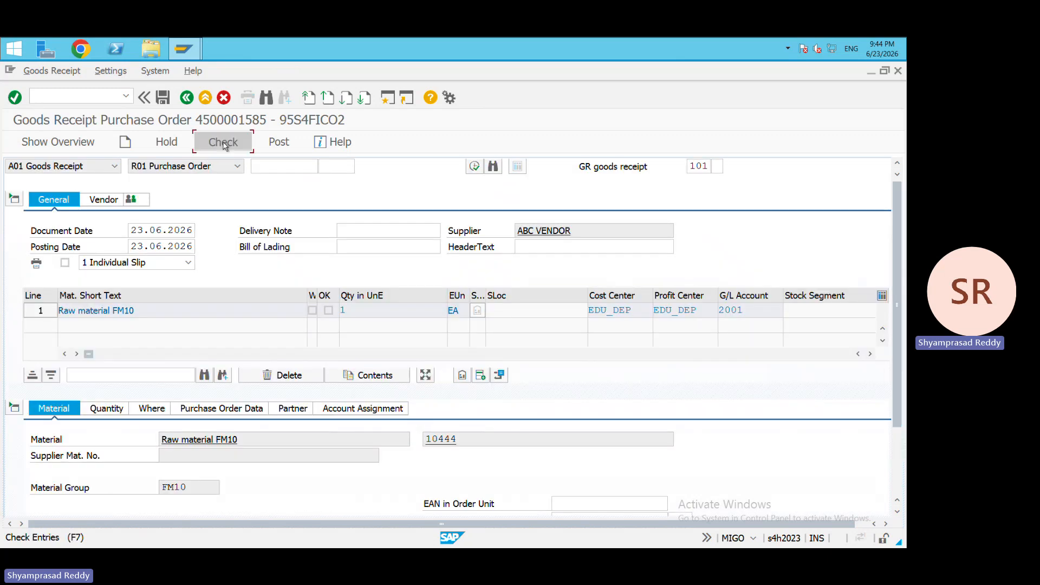
left_click(223, 141)
left_click(279, 142)
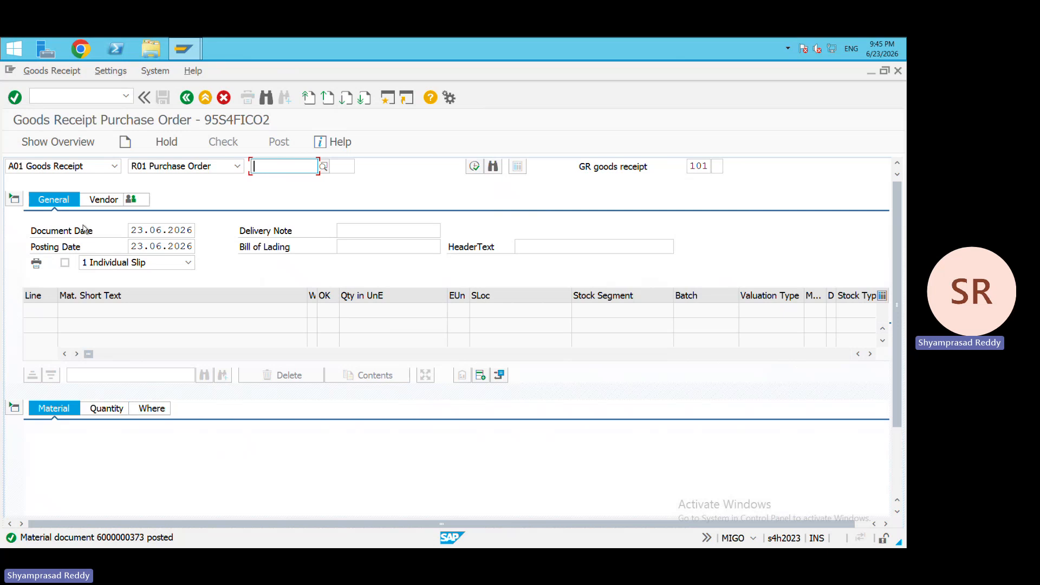
Switch MIGO to A04 Display and open the material document just posted for 2026
left_click(103, 200)
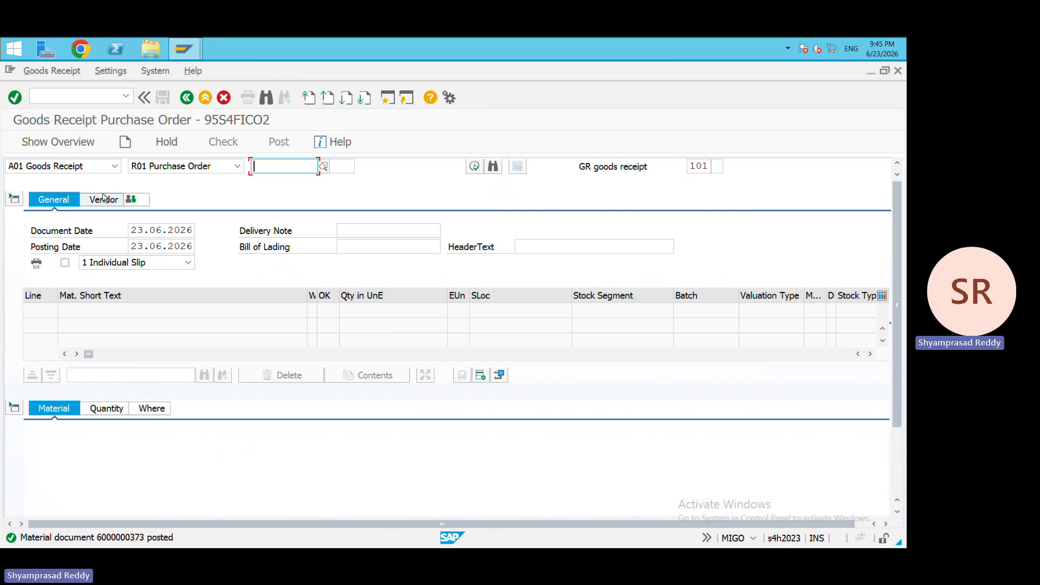
left_click(71, 204)
left_click(80, 167)
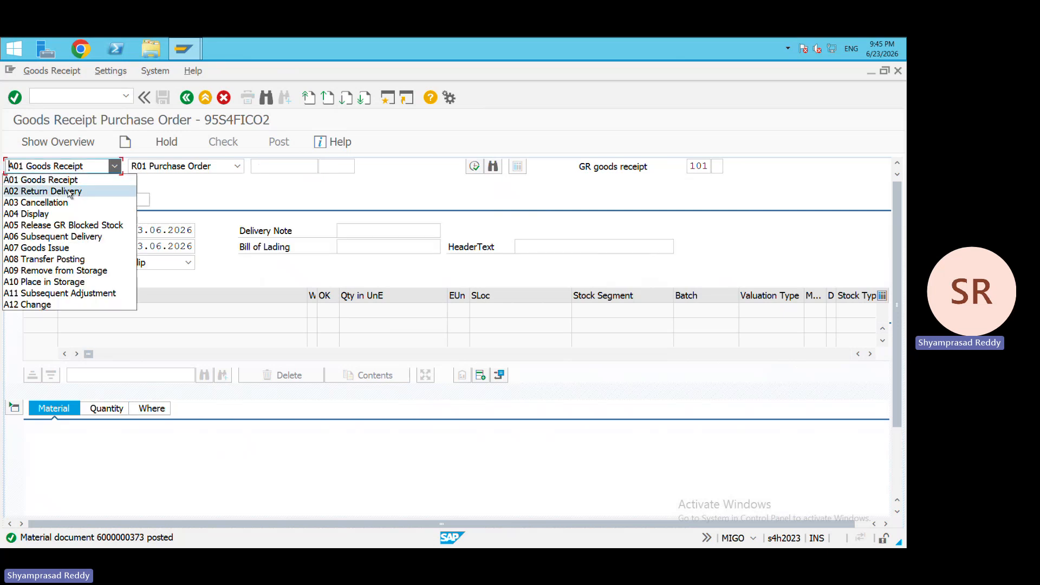
left_click(58, 214)
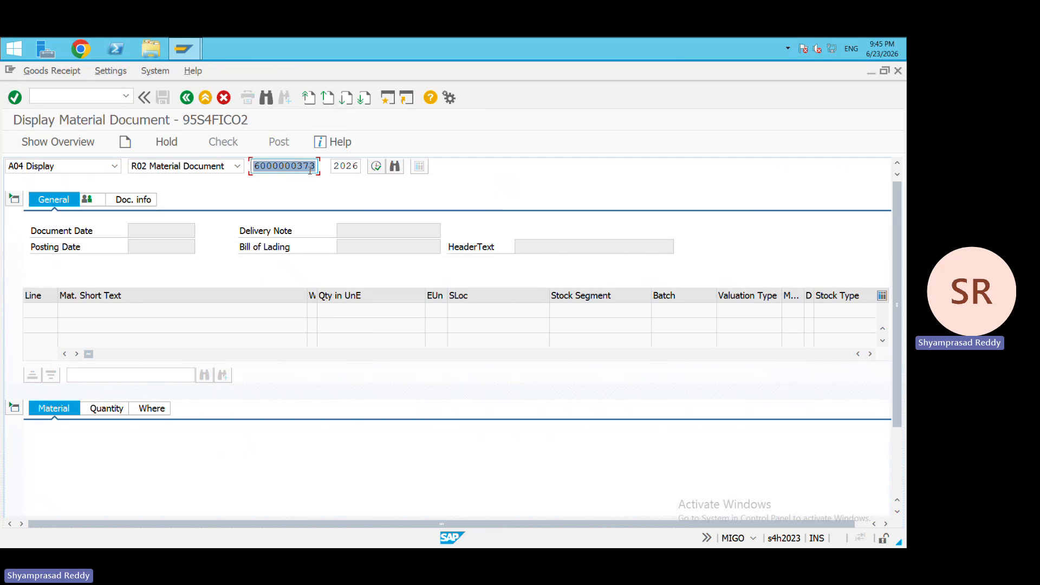
left_click(374, 167)
List the FI documents in the material document's header information and open the accounting document
left_click(187, 198)
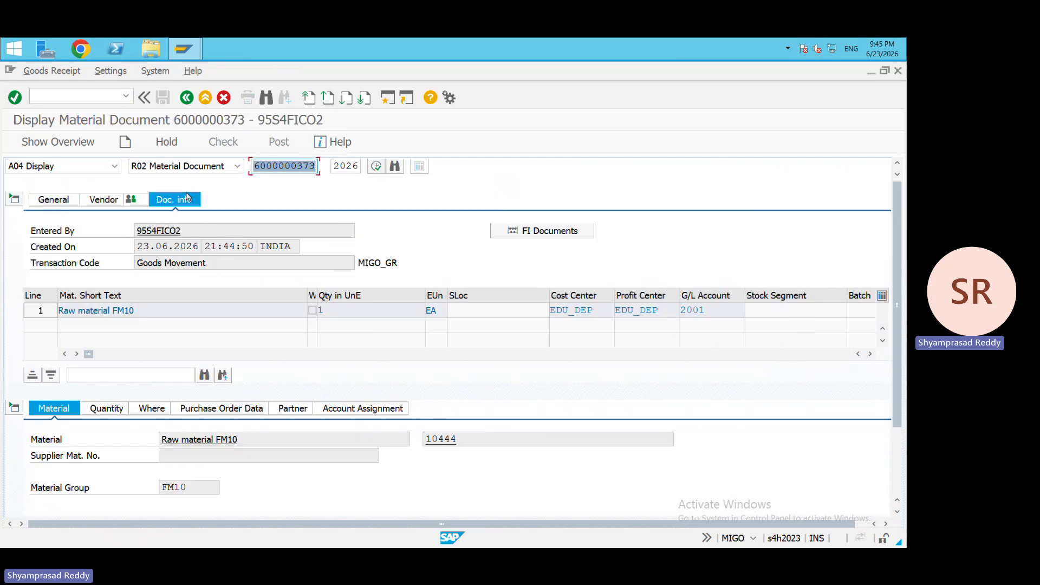
left_click(576, 232)
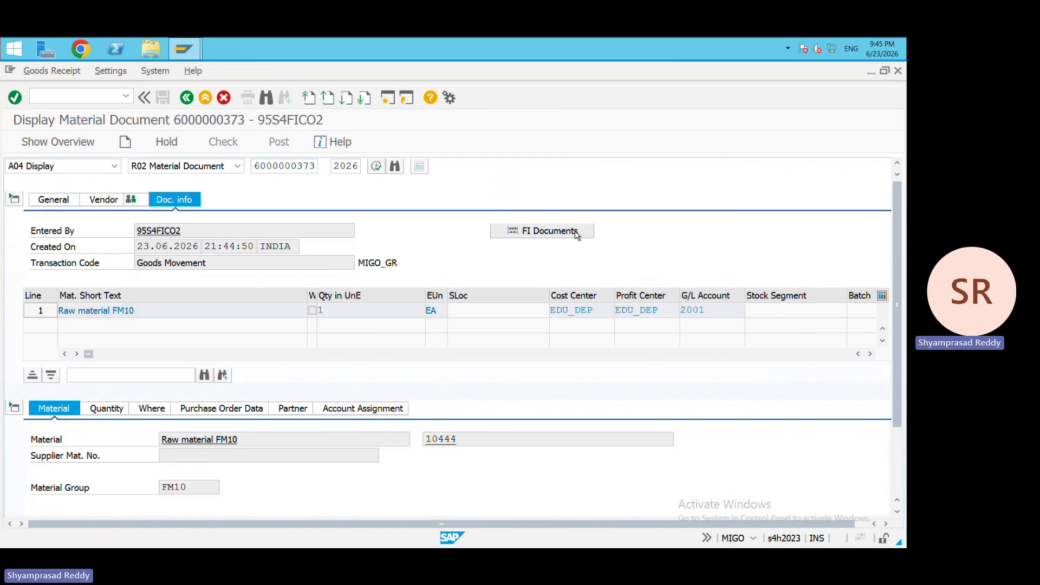
left_click(95, 231)
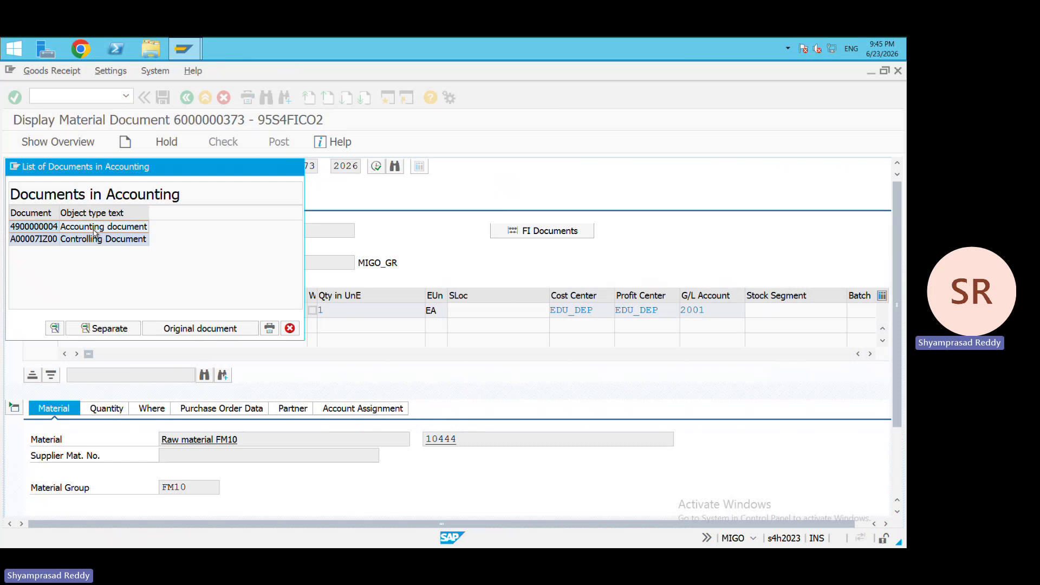
double_click(94, 233)
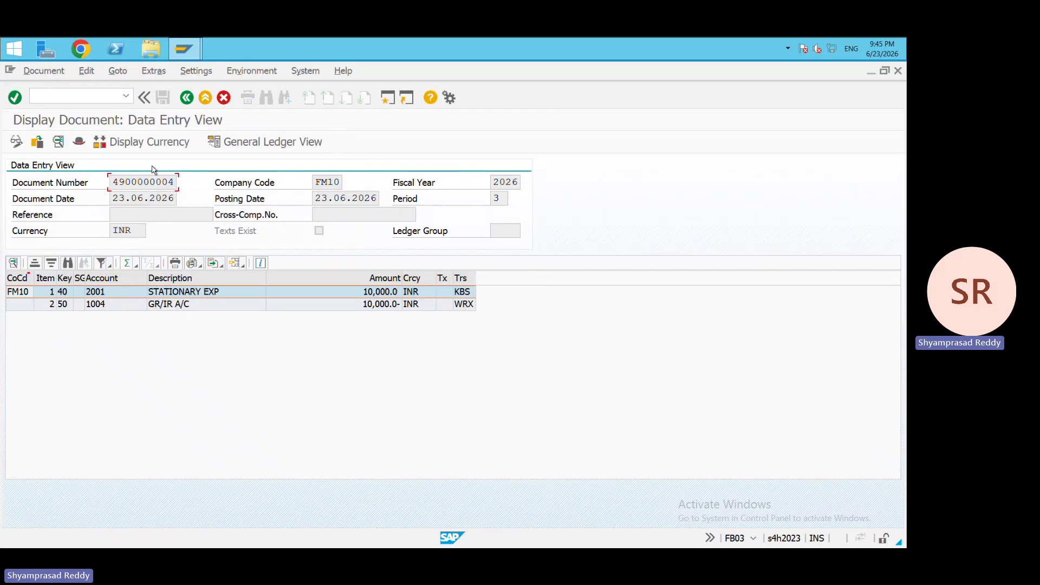
Display the accounting document's header data to check its document type, and close it again
left_click(78, 141)
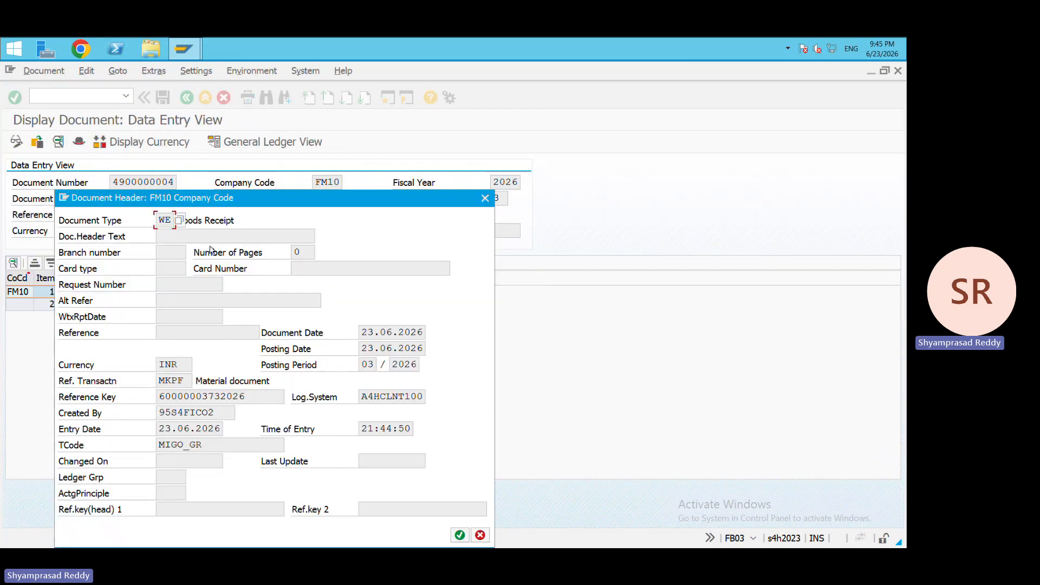
double_click(172, 222)
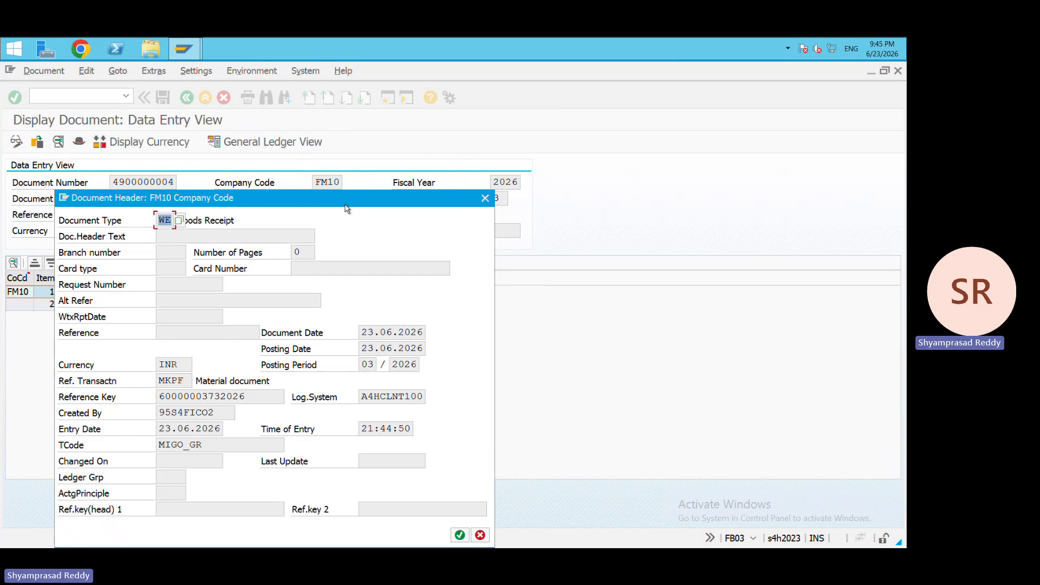
left_click(486, 198)
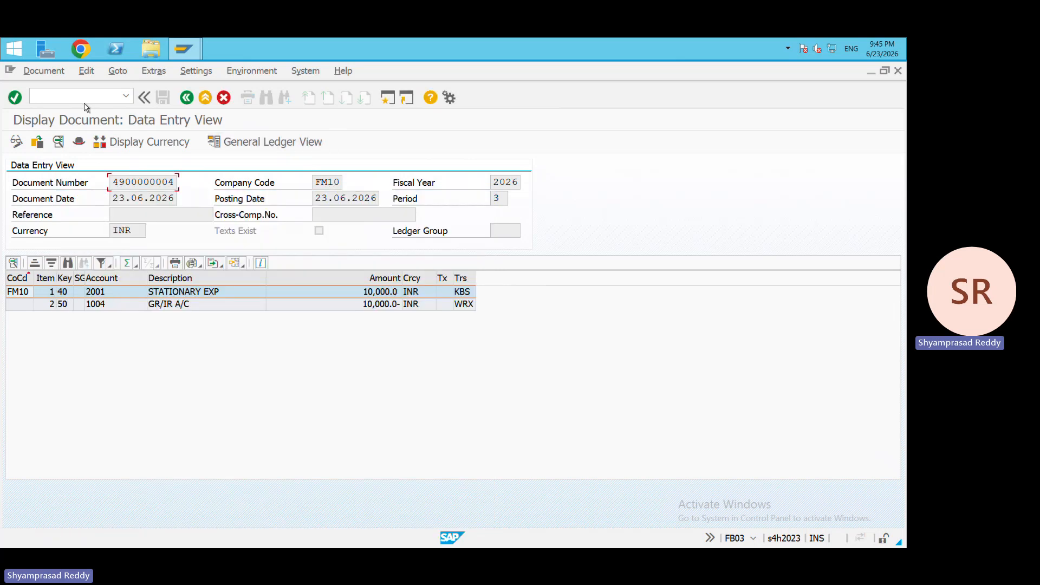
Go to transaction MIRO and start an incoming invoice with invoice date 23.06.2026
type("/nmiro")
key("Return")
key("Down")
key("Down")
key("Return")
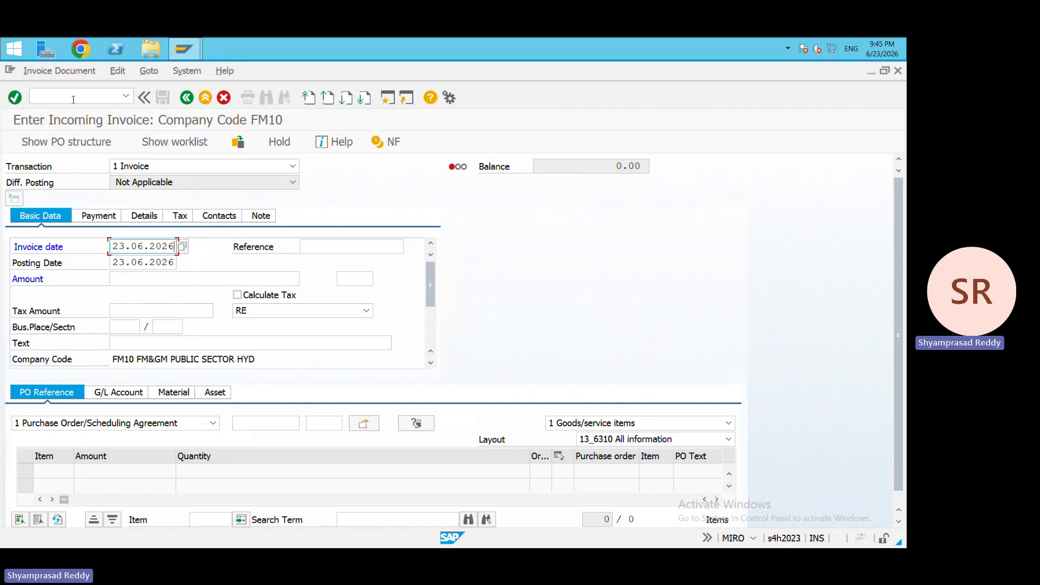
Load the newly created purchase order into the invoice and enter its number as the invoice reference
left_click(285, 423)
key("Down")
key("Down")
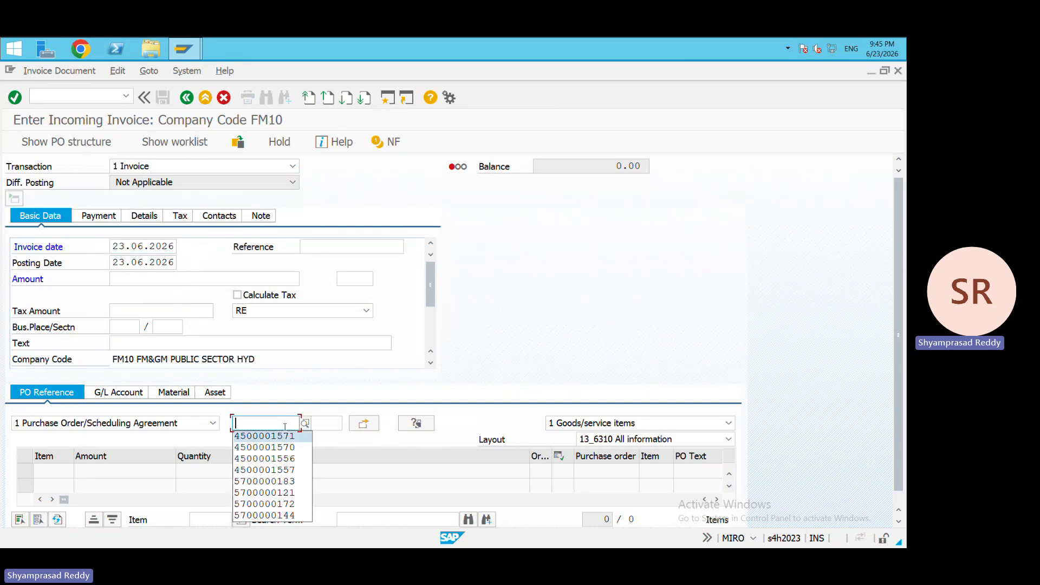
key("Return")
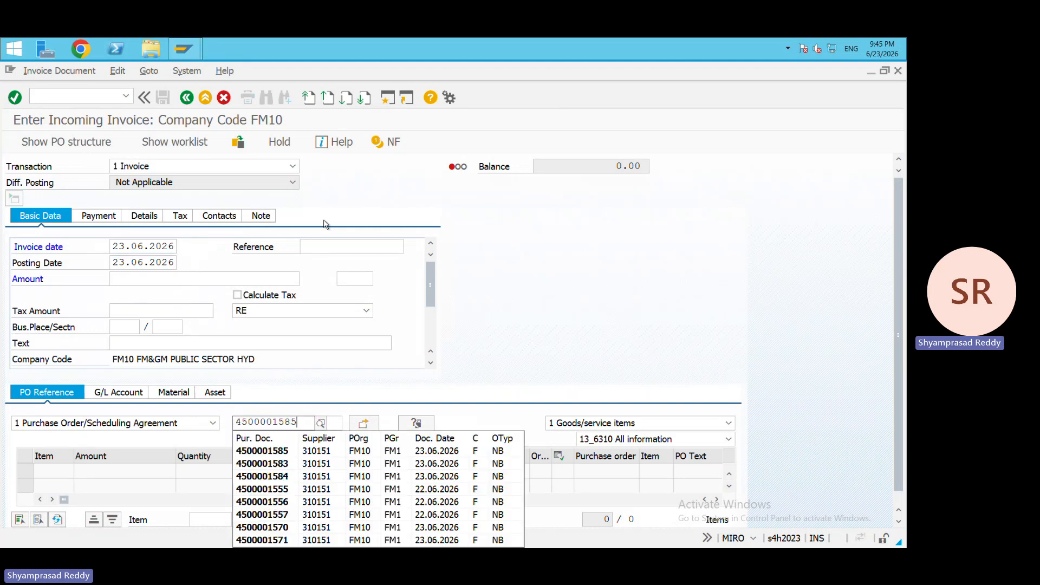
left_click(338, 246)
type("4500001585")
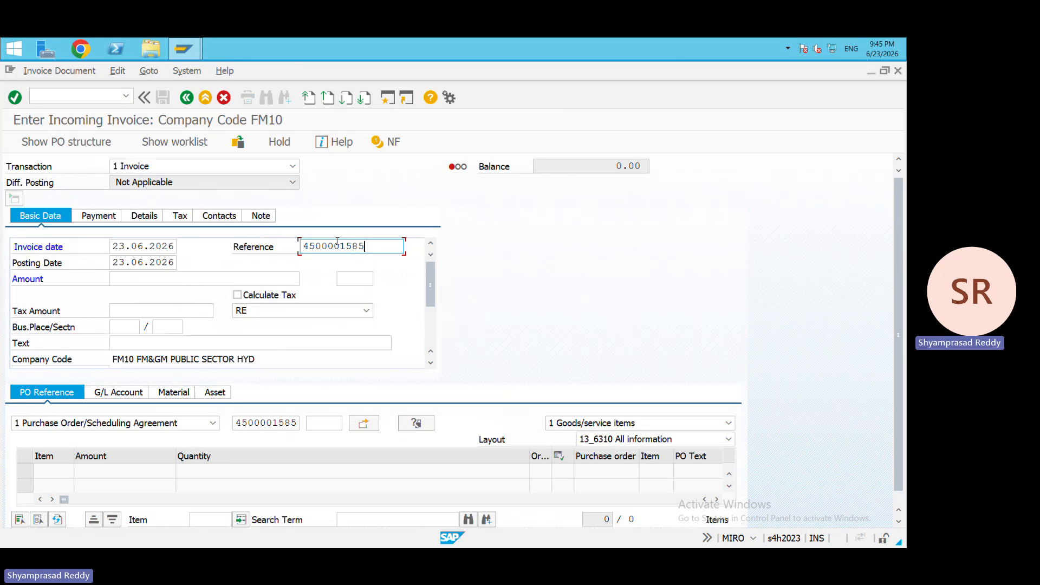
key("Return")
double_click(172, 470)
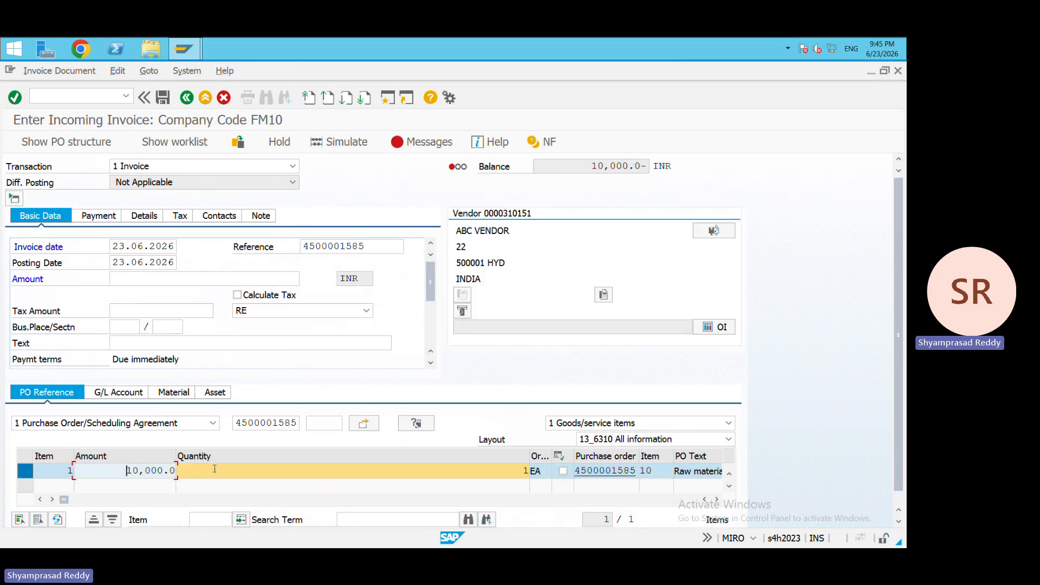
Try to enter 10000 as the gross invoice amount with tax code RE
left_click(152, 282)
type("10000]")
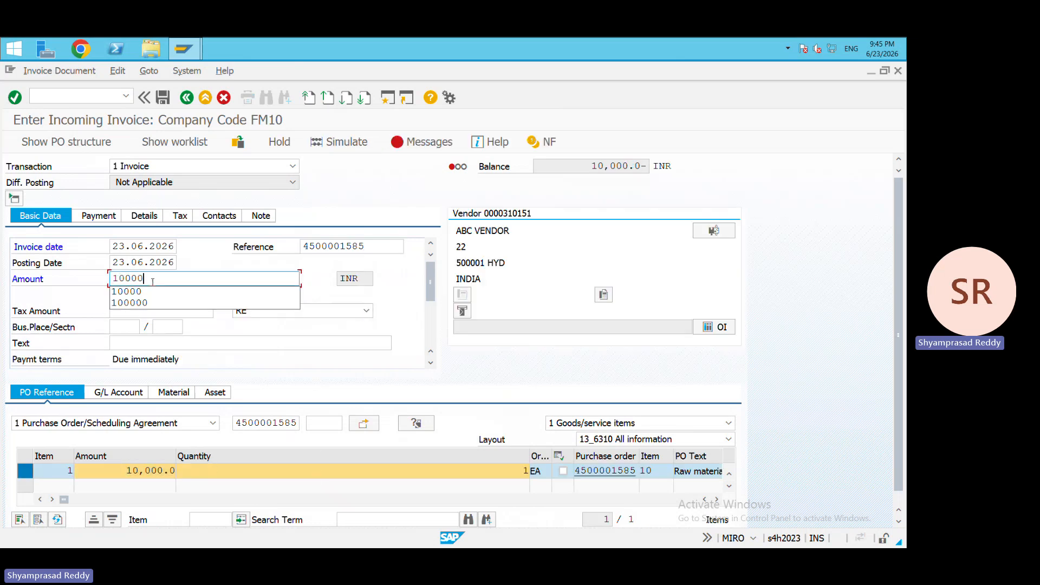
key("Return")
type("10000")
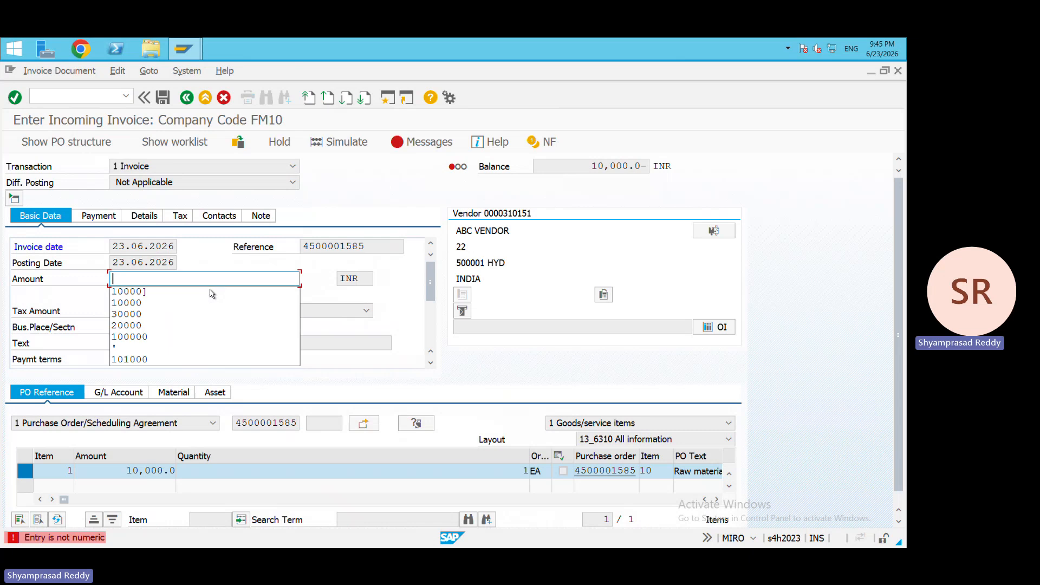
key("Return")
key("Return")
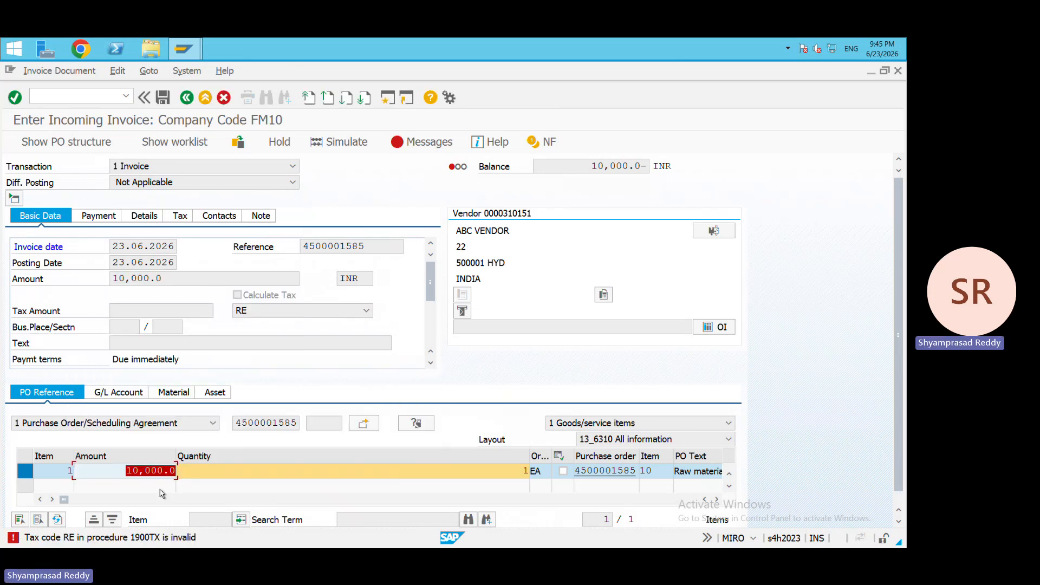
Go to transaction OBBG, assign calculation procedure REFX to India (IN) and save the assignment
left_click(73, 100)
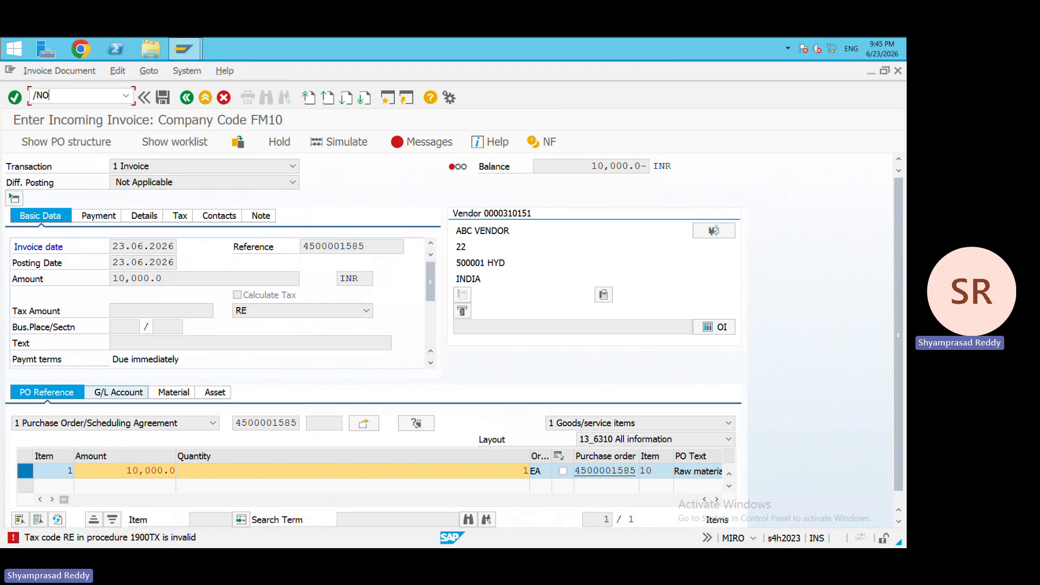
key("Return")
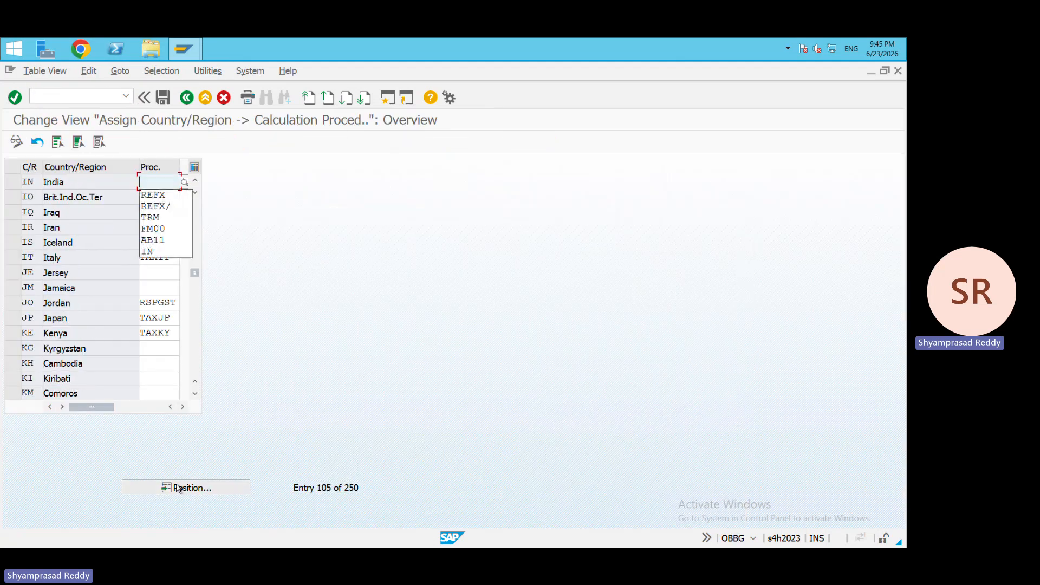
key("Return")
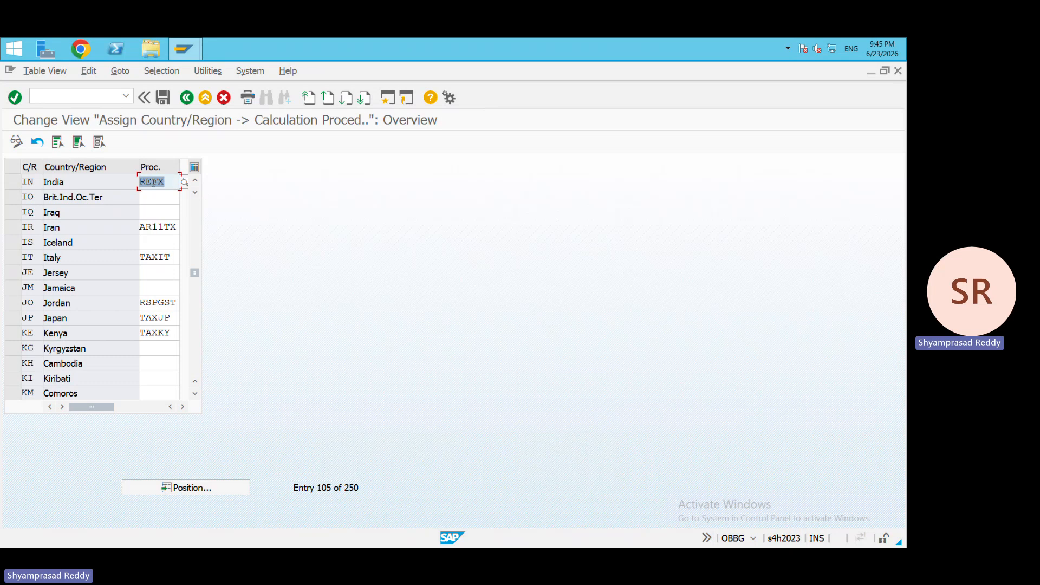
left_click(163, 98)
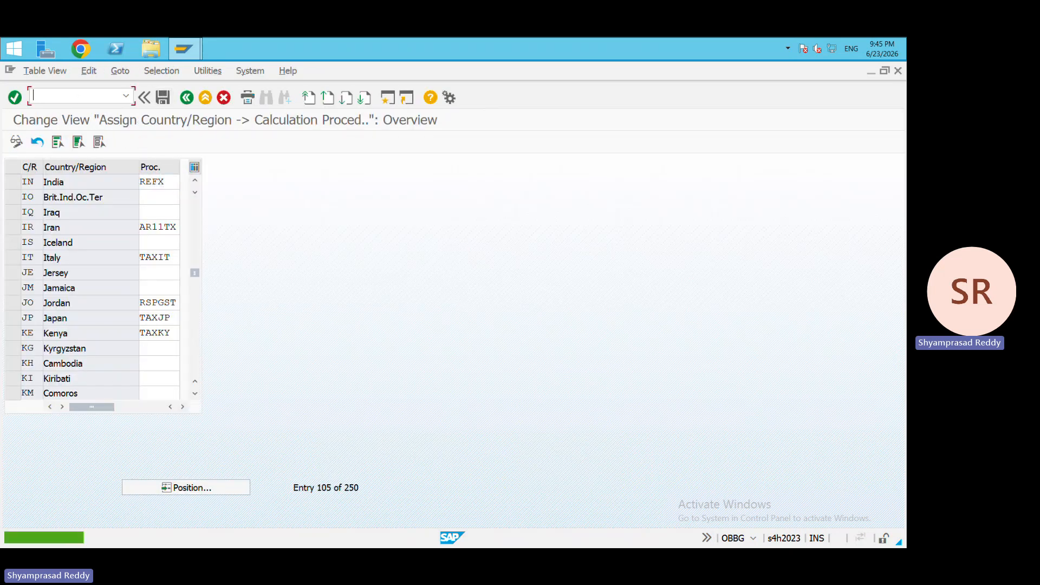
Restart the incoming invoice in MIRO and load the purchase order, using its number as the invoice reference as well
left_click(79, 97)
type("/NMIRO")
key("Return")
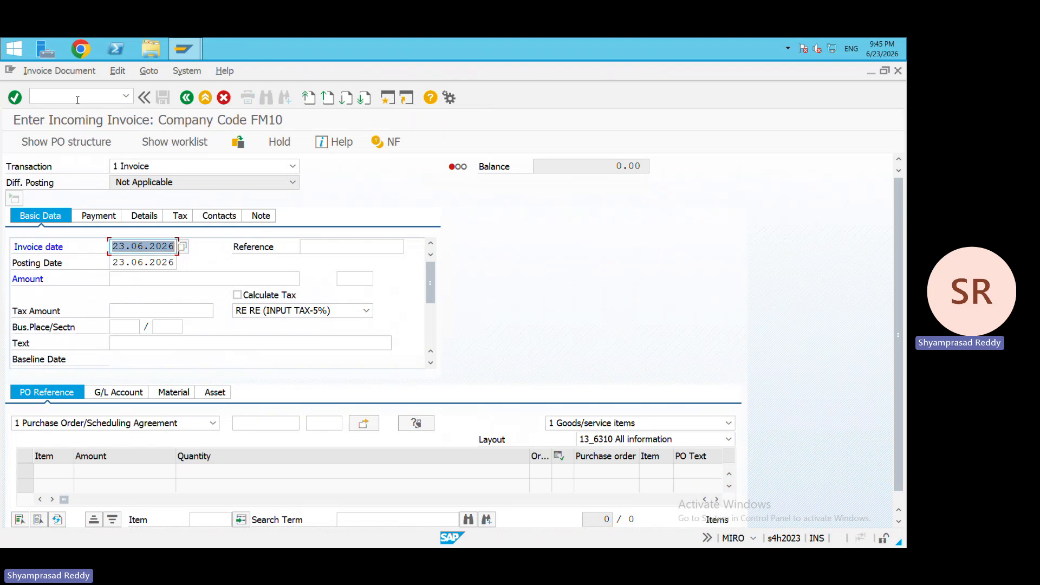
left_click(308, 244)
key("Down")
key("Down")
key("Return")
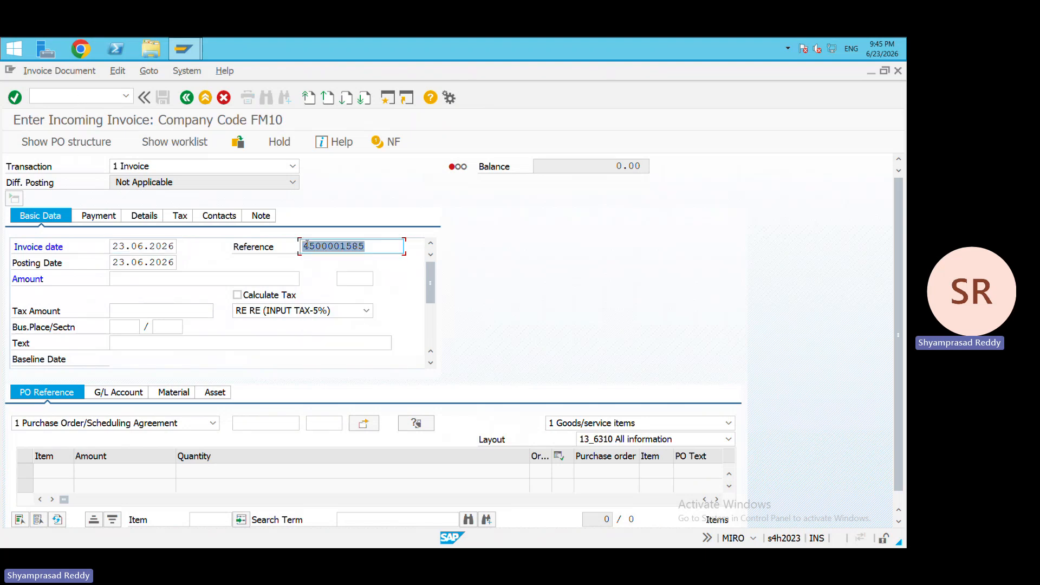
left_click(266, 419)
key("Down")
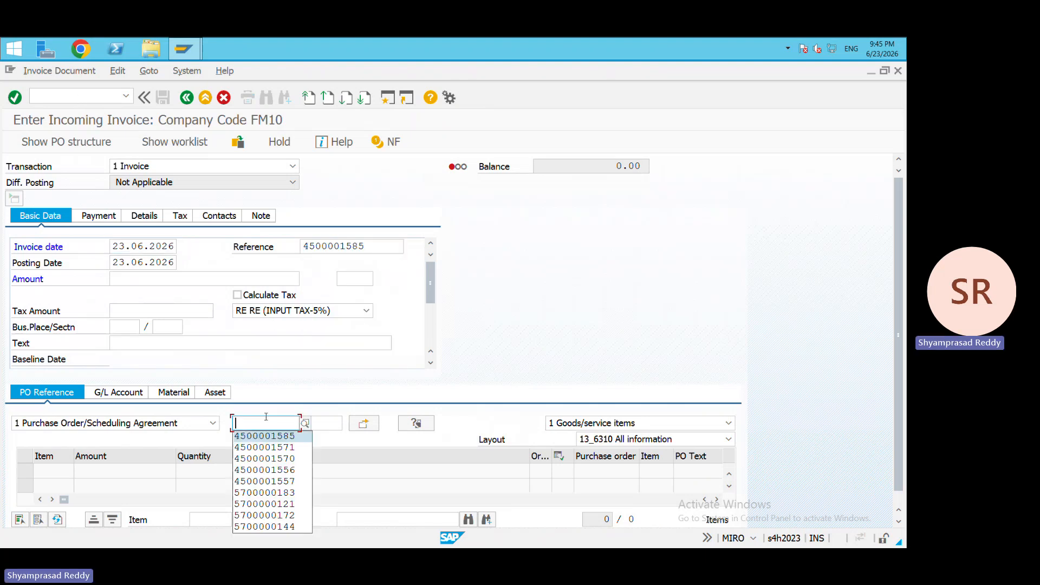
key("Return")
key("Return")
Set the invoice's business place to 123 and its amount to 10000 INR
left_click(125, 331)
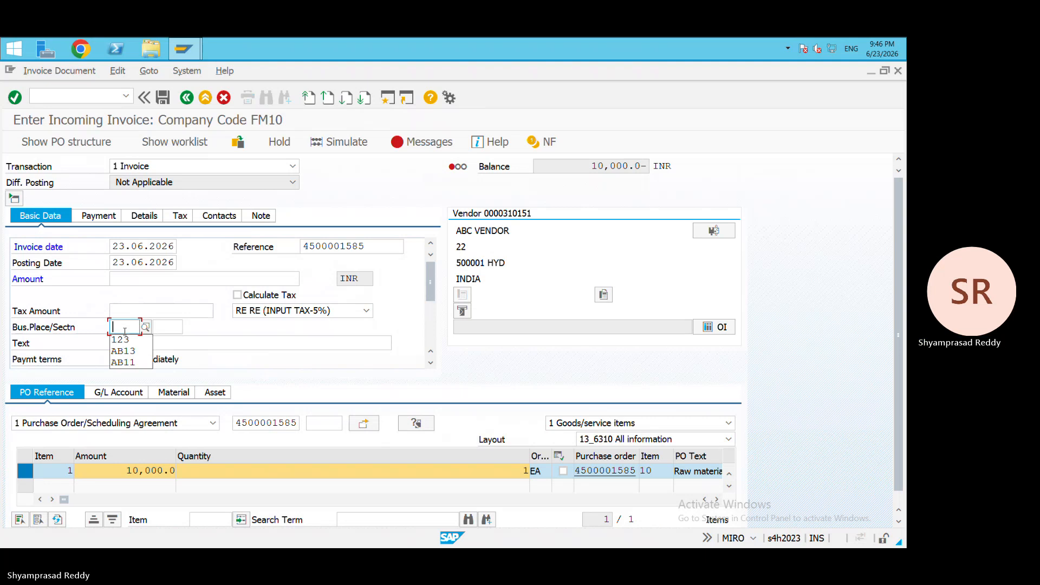
key("Down")
key("Return")
key("Return")
key("Return")
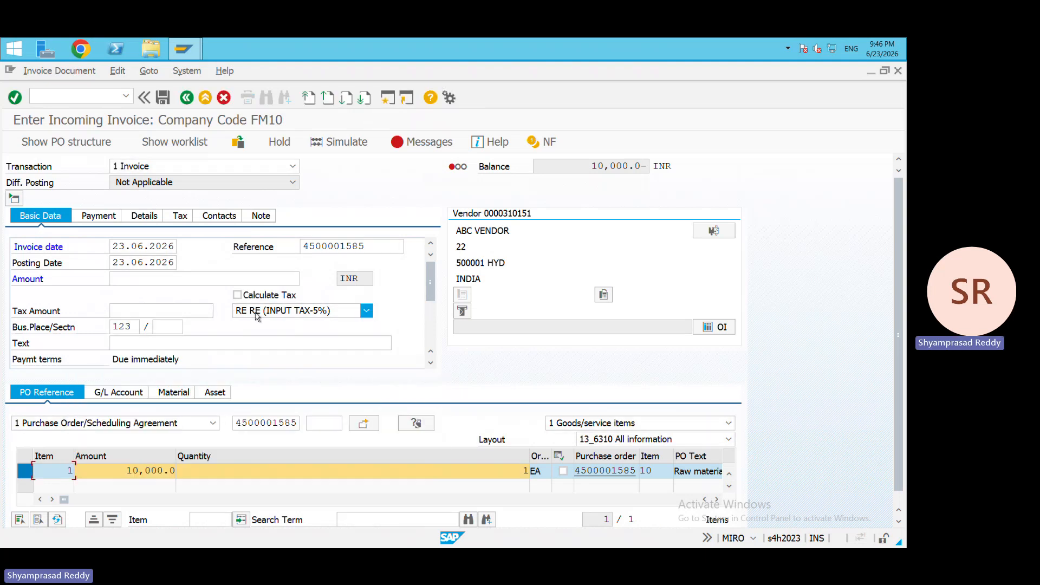
left_click(184, 276)
key("Down")
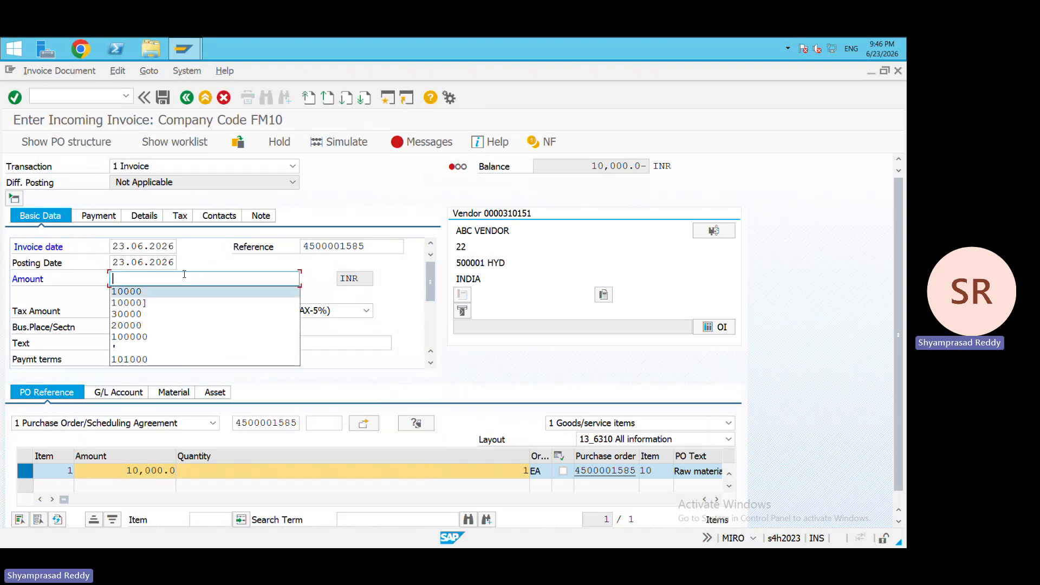
key("Return")
key("Return")
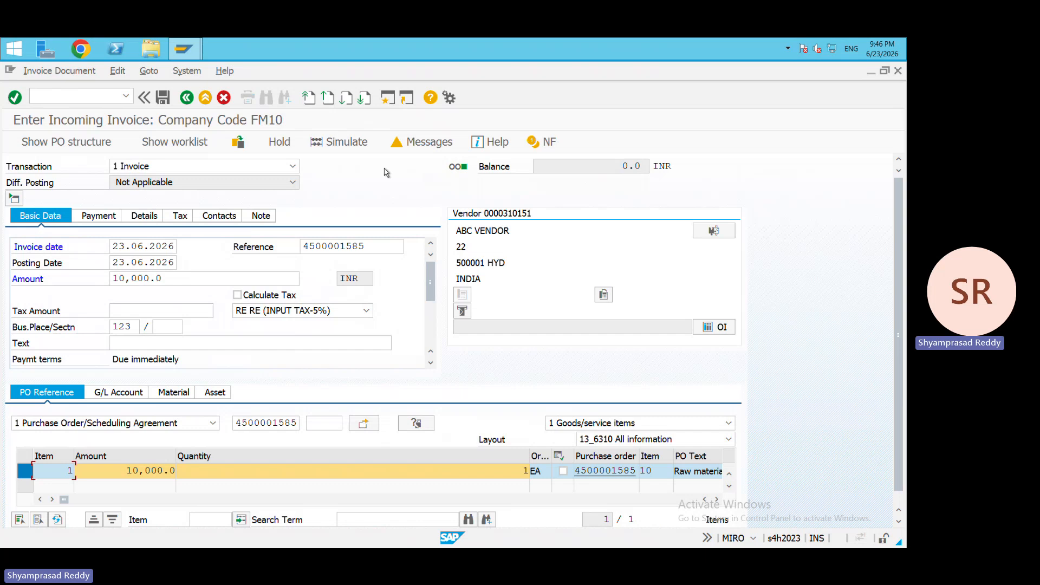
Simulate the invoice, accept the tax data check and post the invoice
left_click(341, 144)
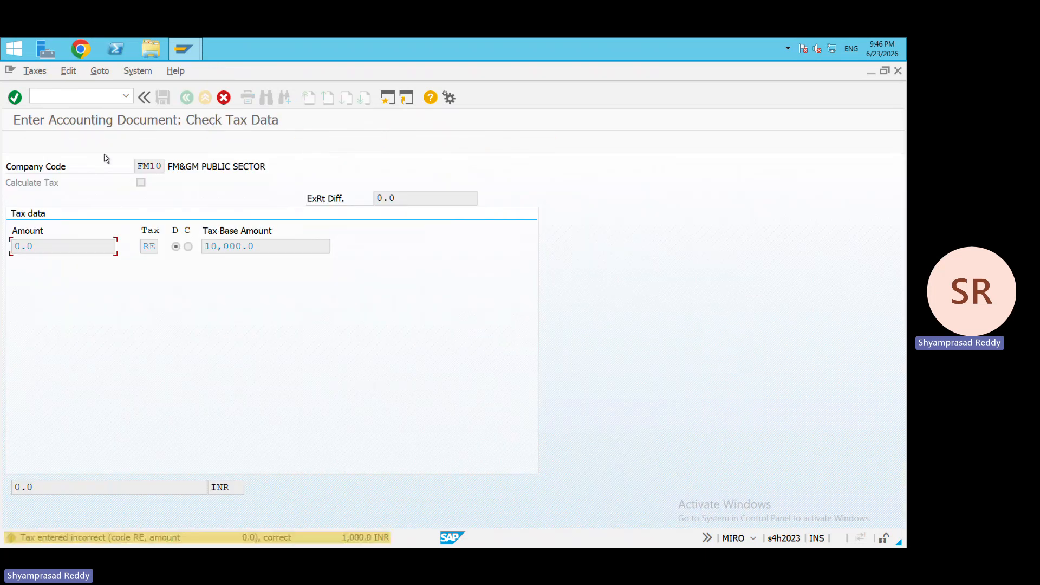
key("Return")
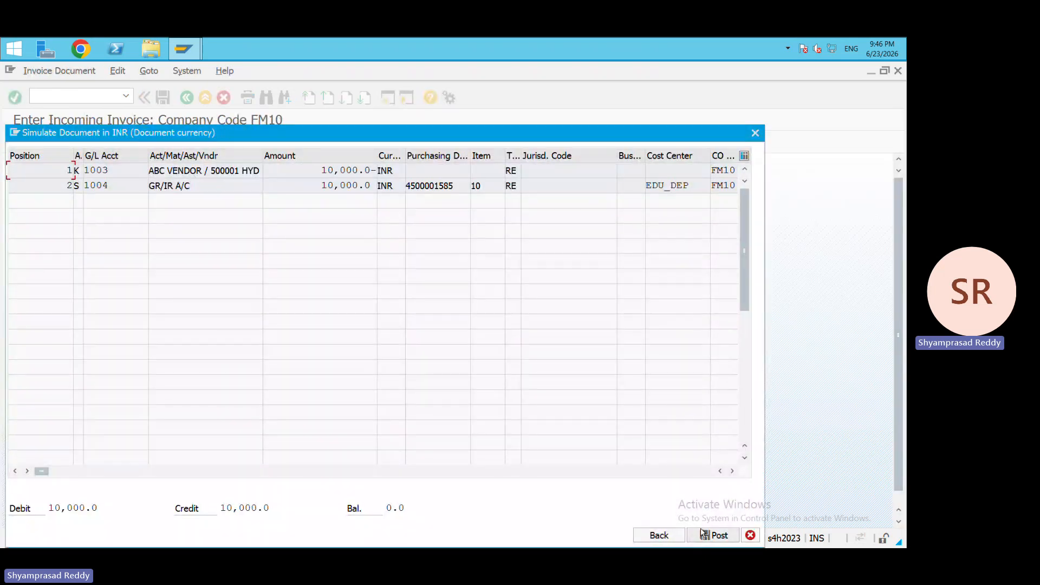
left_click(711, 535)
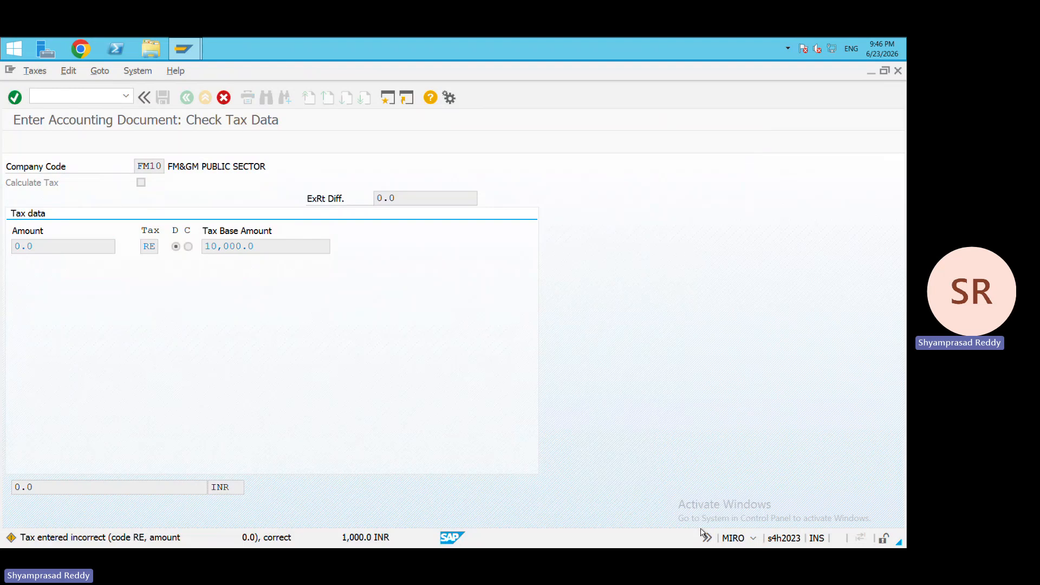
key("Return")
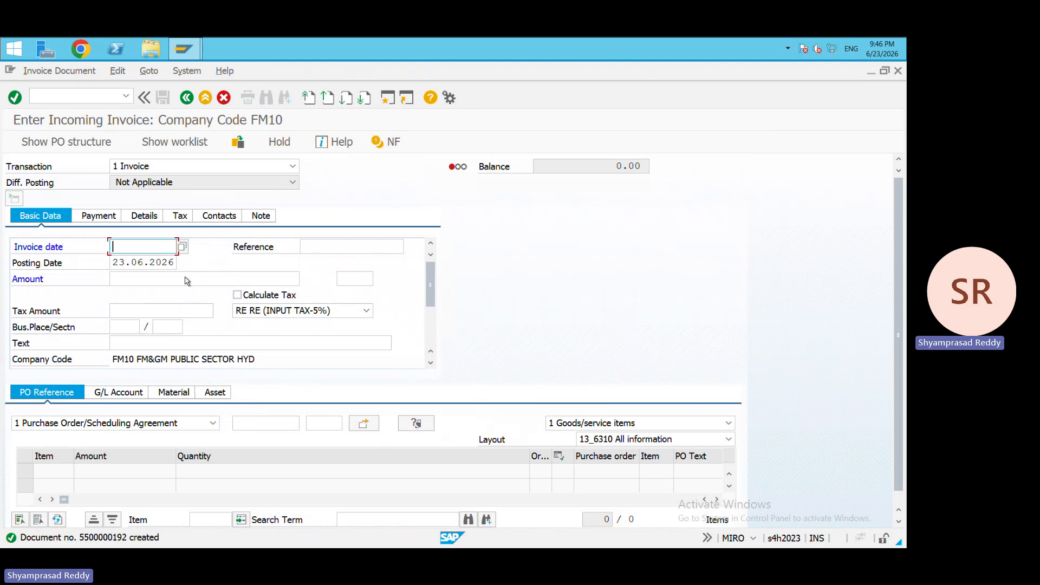
Try to clear the vendor down payment in transaction F-54 with document date 23.06.2026 and the proposed invoice number
left_click(72, 98)
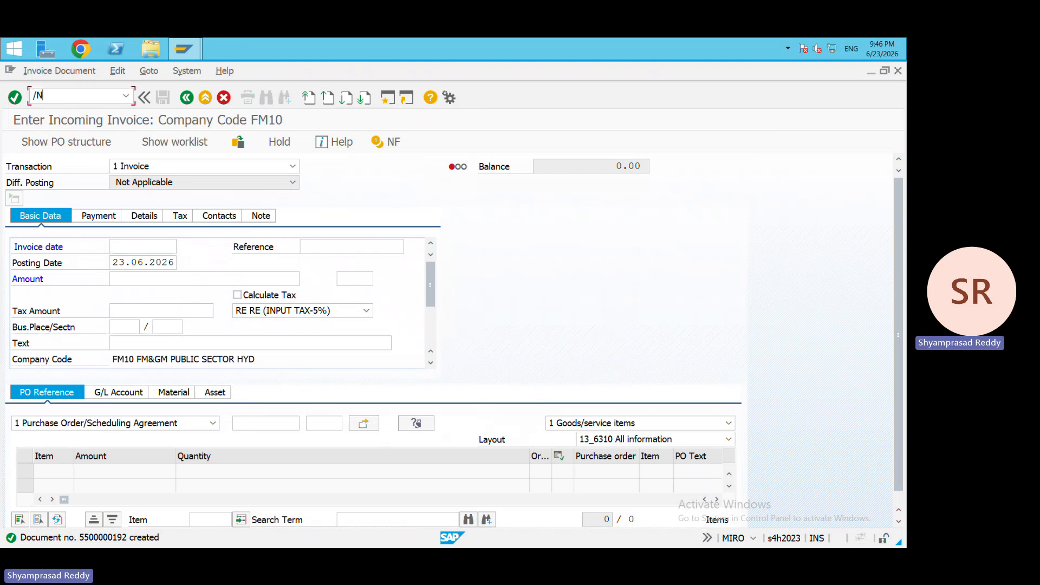
key("Return")
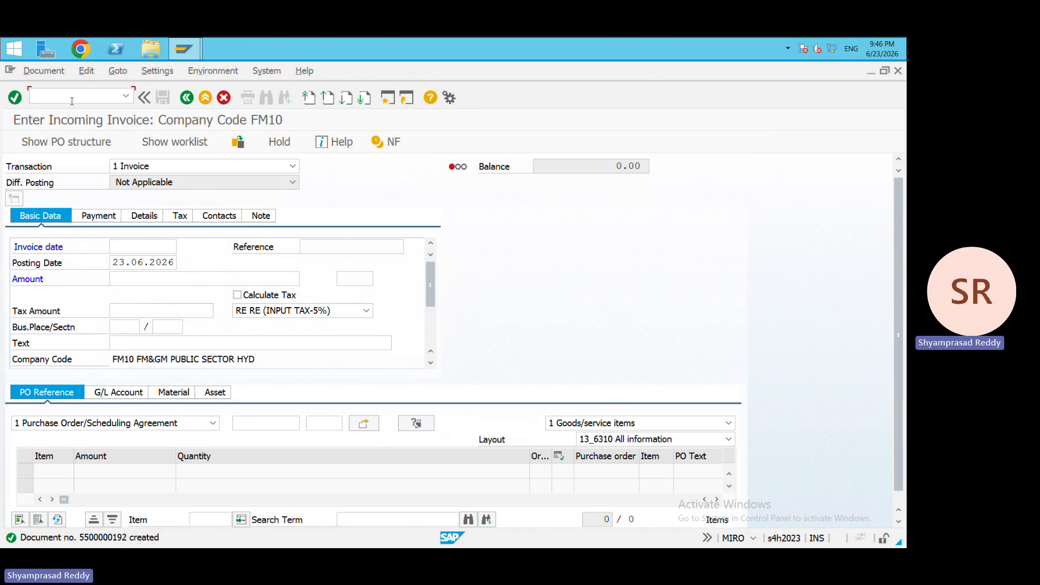
key("Down")
key("Return")
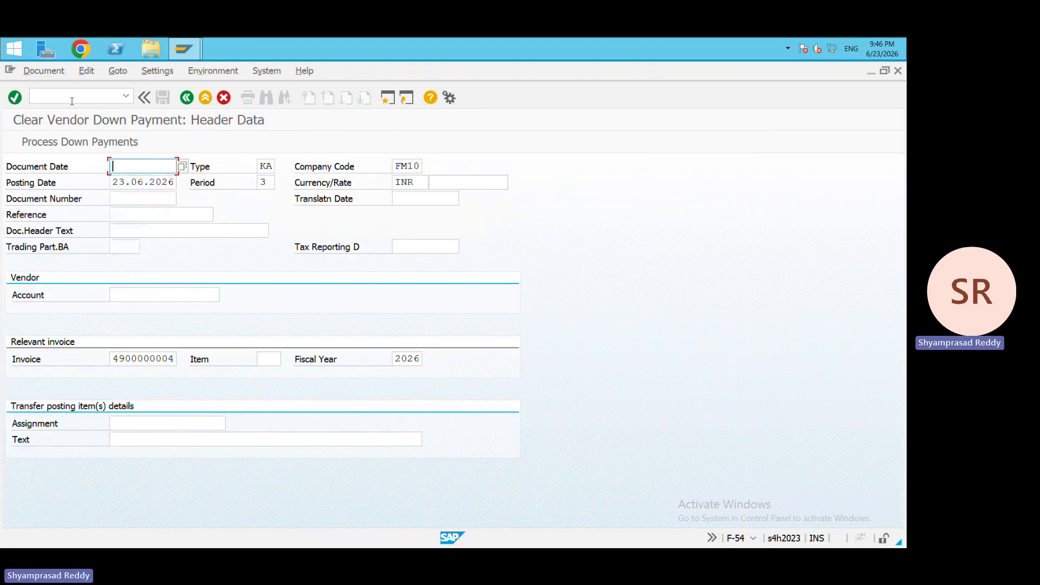
left_click(126, 359)
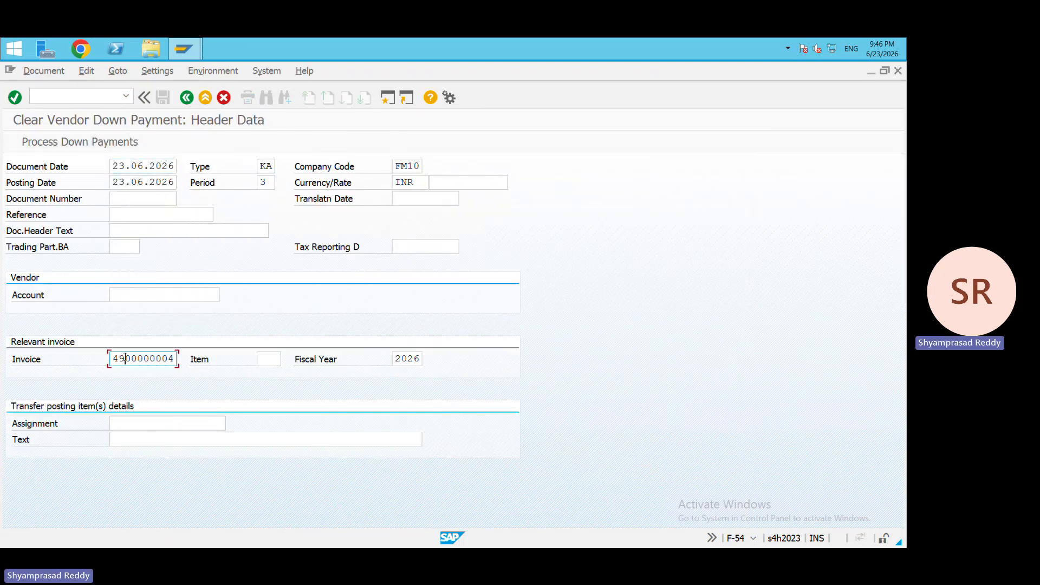
left_click(63, 143)
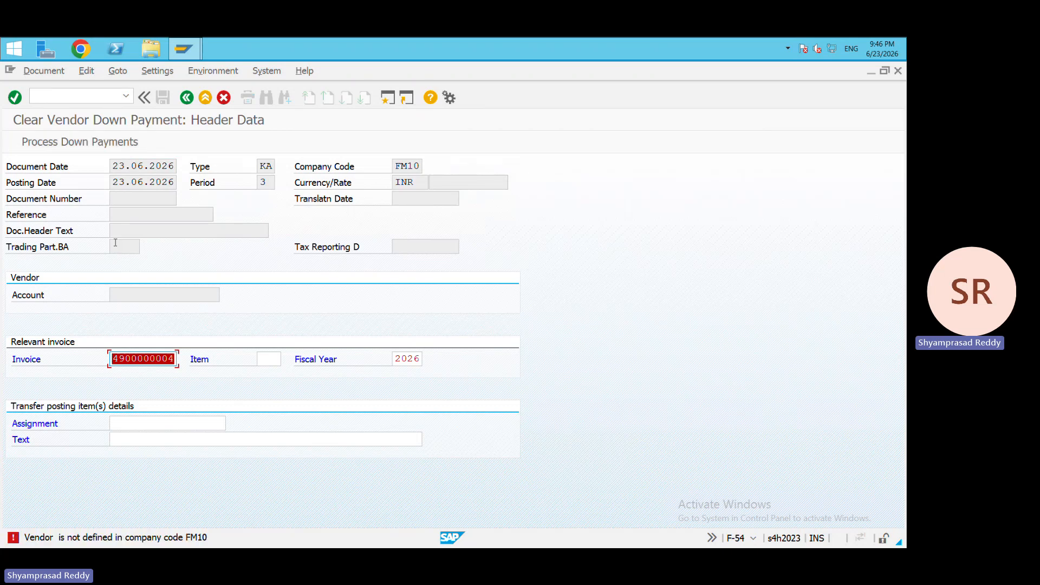
key("BackSpace")
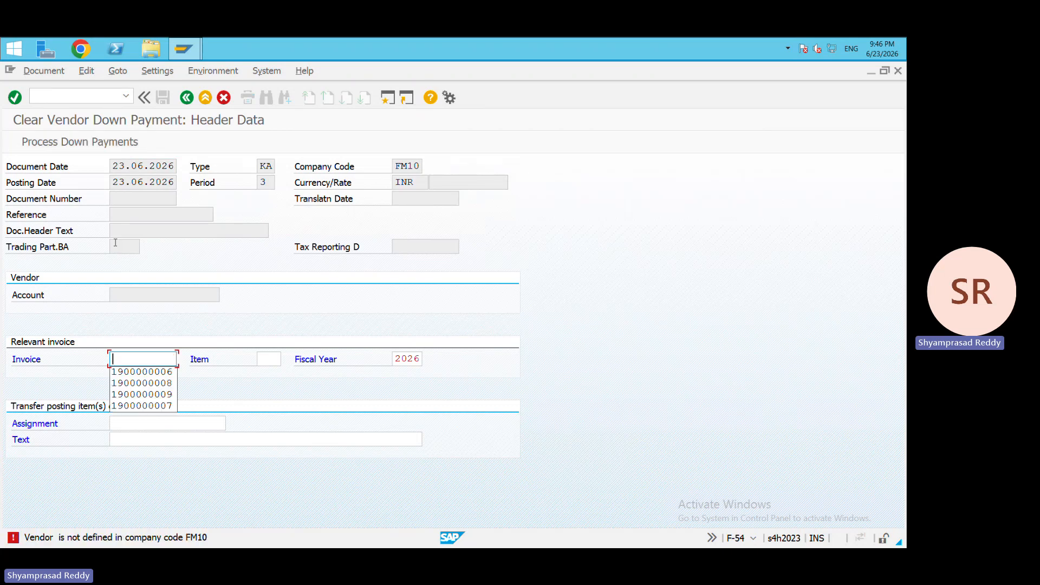
left_click(162, 354)
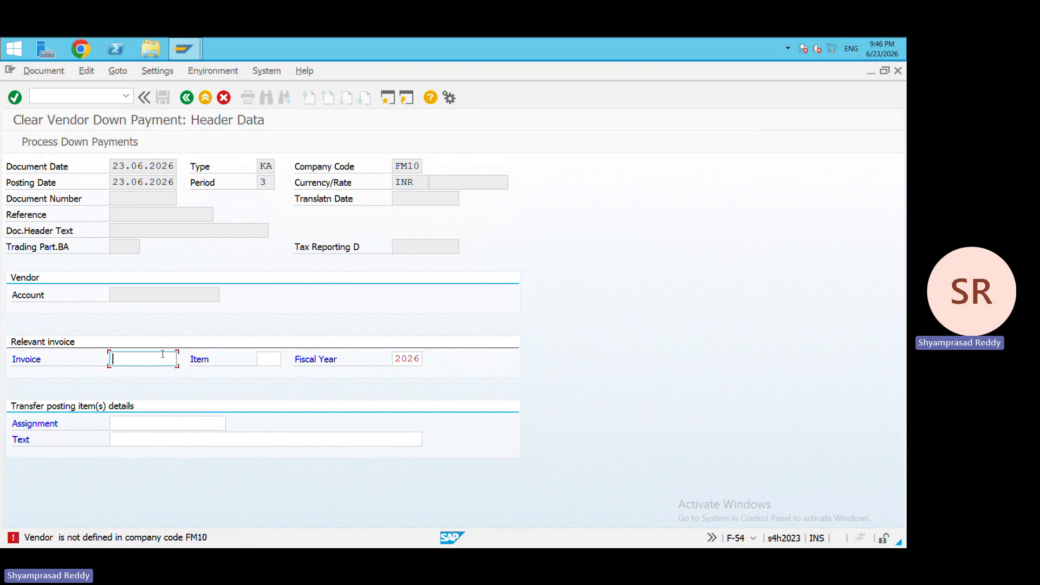
Go to transaction ME23N and display the purchase order with its purchase order history
left_click(73, 98)
key("BackSpace")
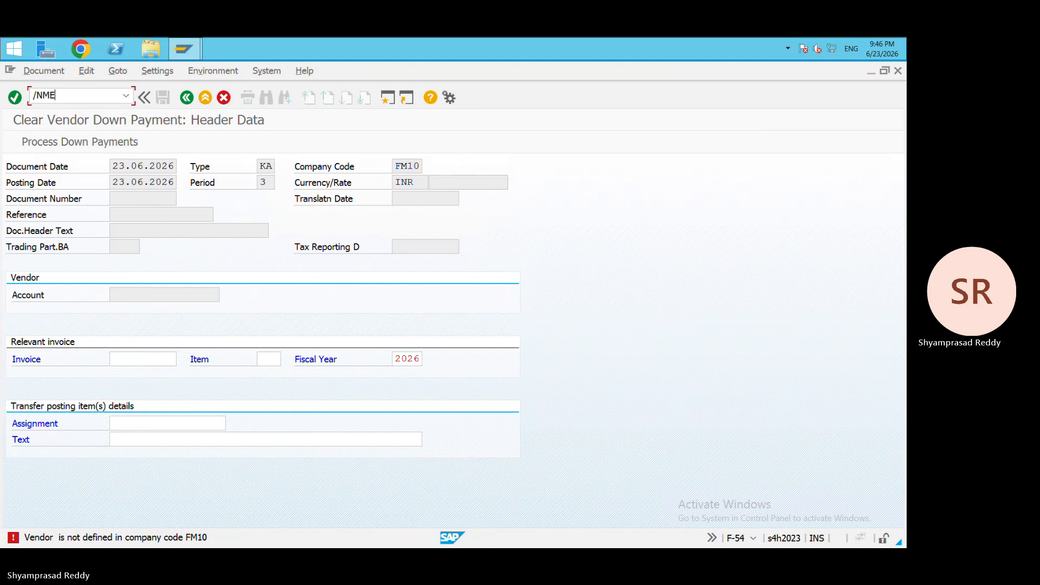
key("Return")
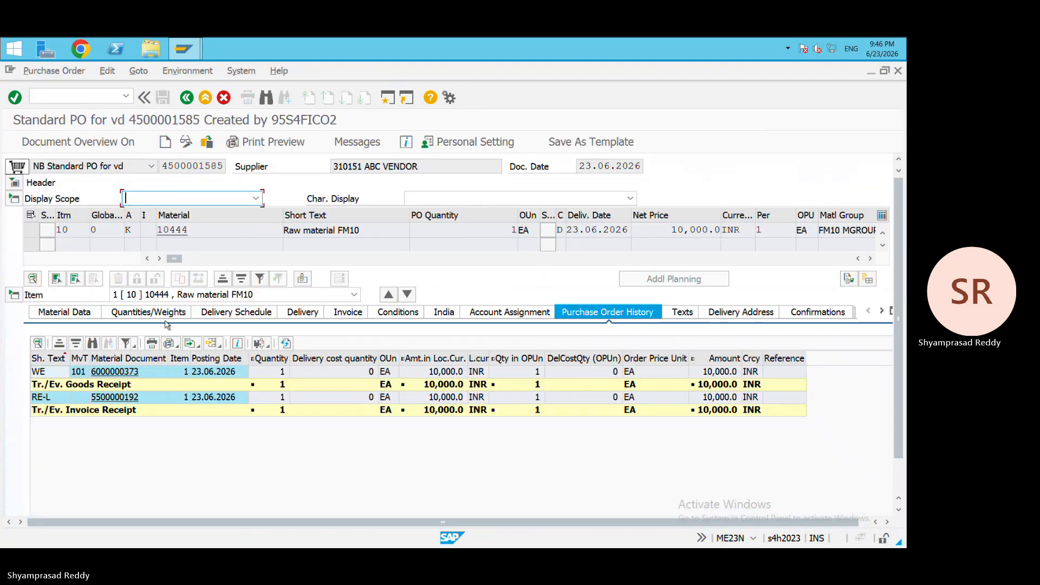
Open the invoice document from the purchase order history and start transaction F-54 in a new session
left_click(131, 398)
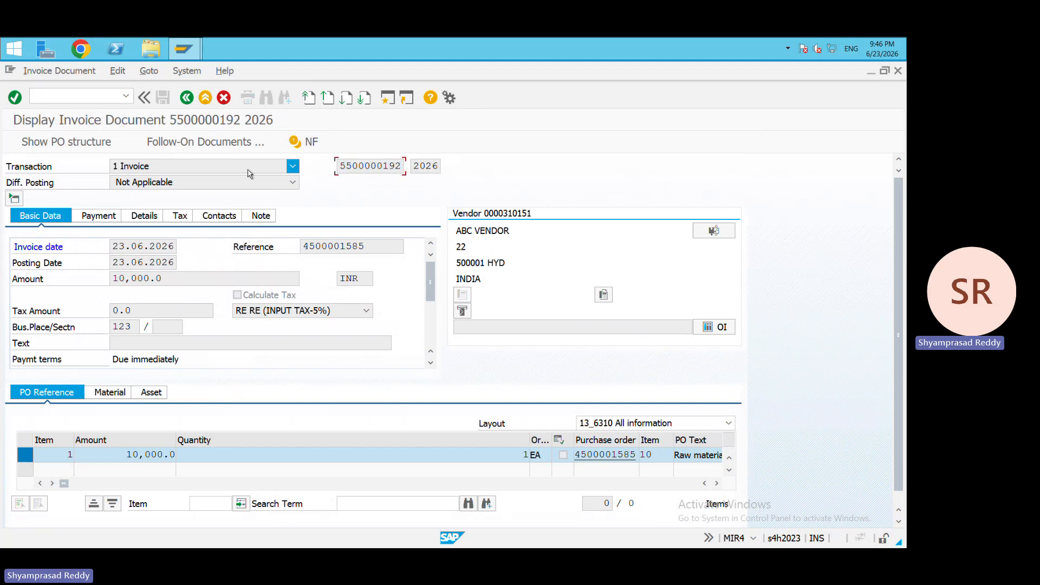
left_click(102, 96)
type("/OF-54")
key("Return")
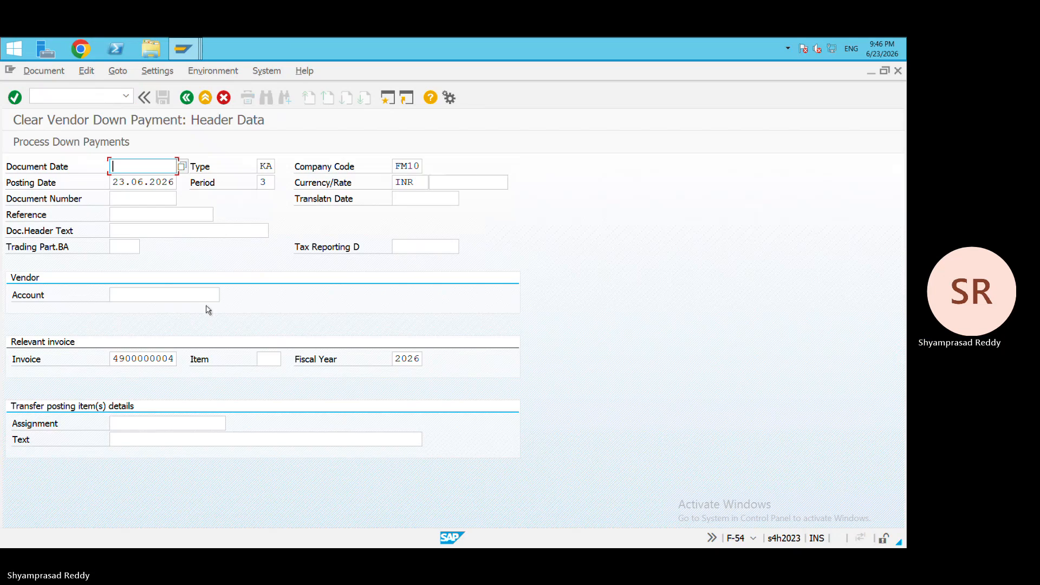
left_click_drag(174, 360, 28, 365)
key("BackSpace")
key("ctrl+v")
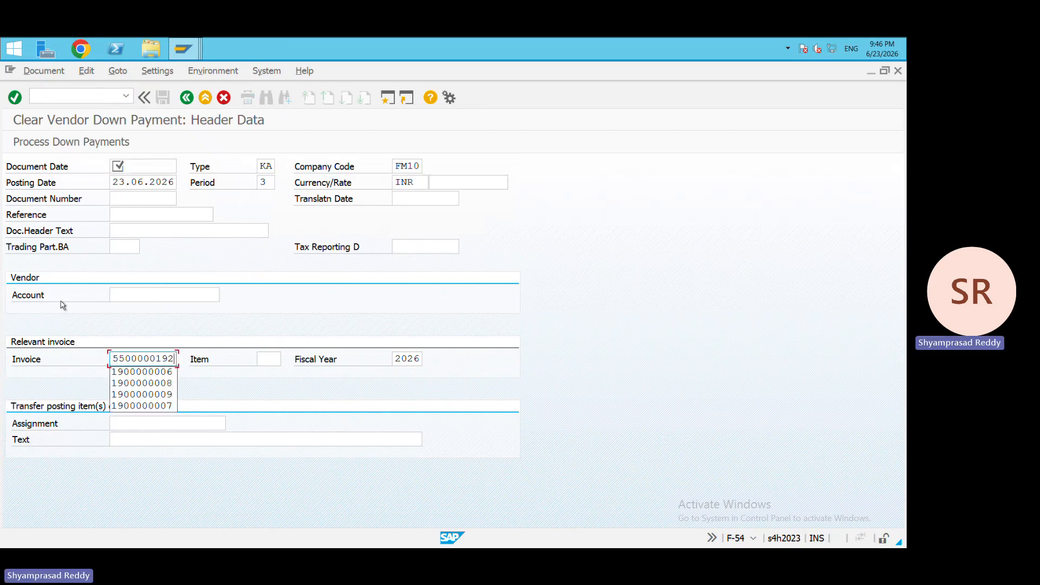
left_click(111, 162)
key("Down")
key("Return")
key("Return")
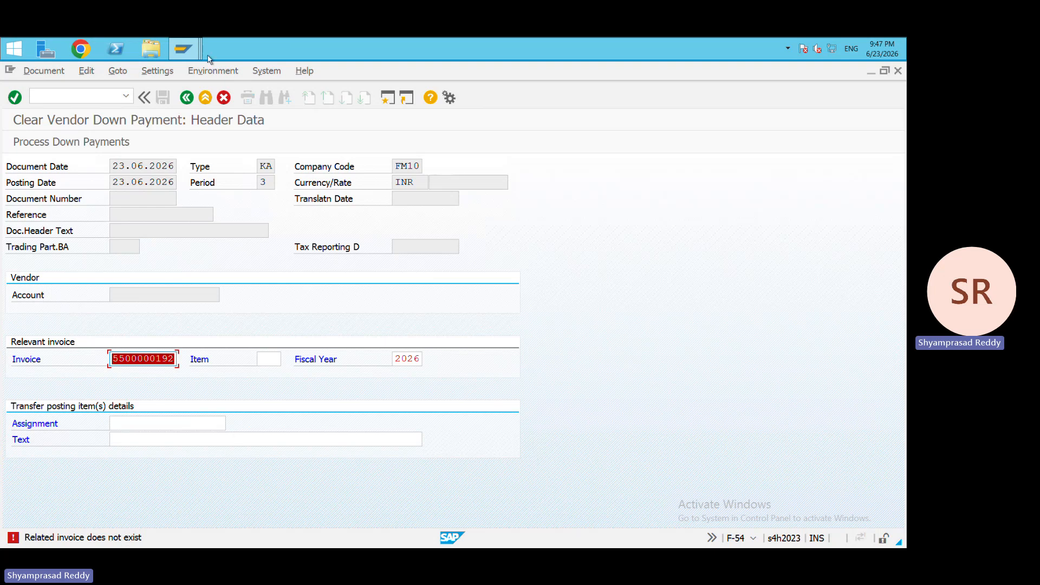
Return to the displayed invoice document and copy the number of its follow-on accounting document
mouse_move(184, 50)
left_click(222, 100)
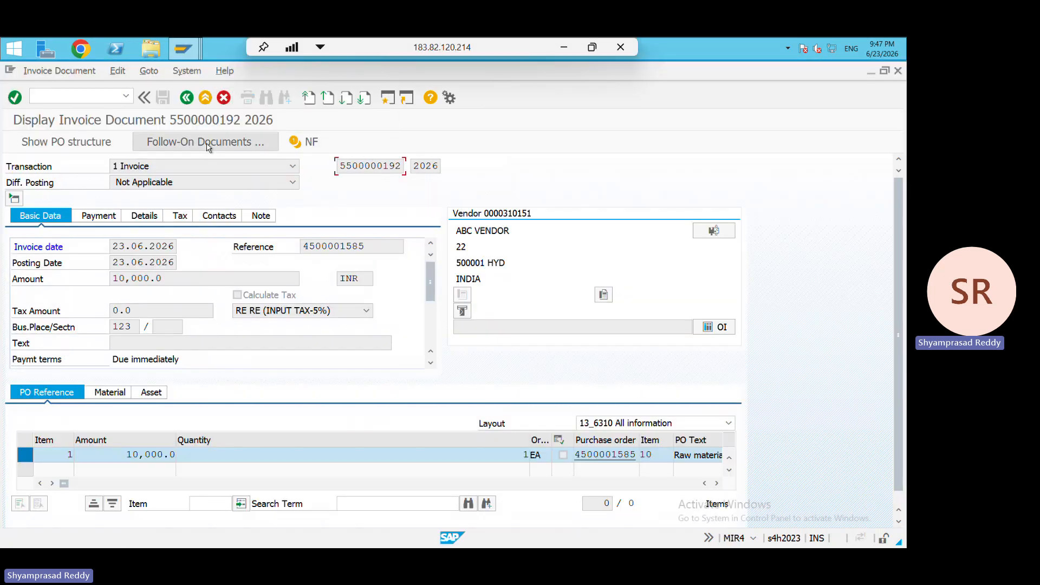
left_click(206, 142)
double_click(101, 228)
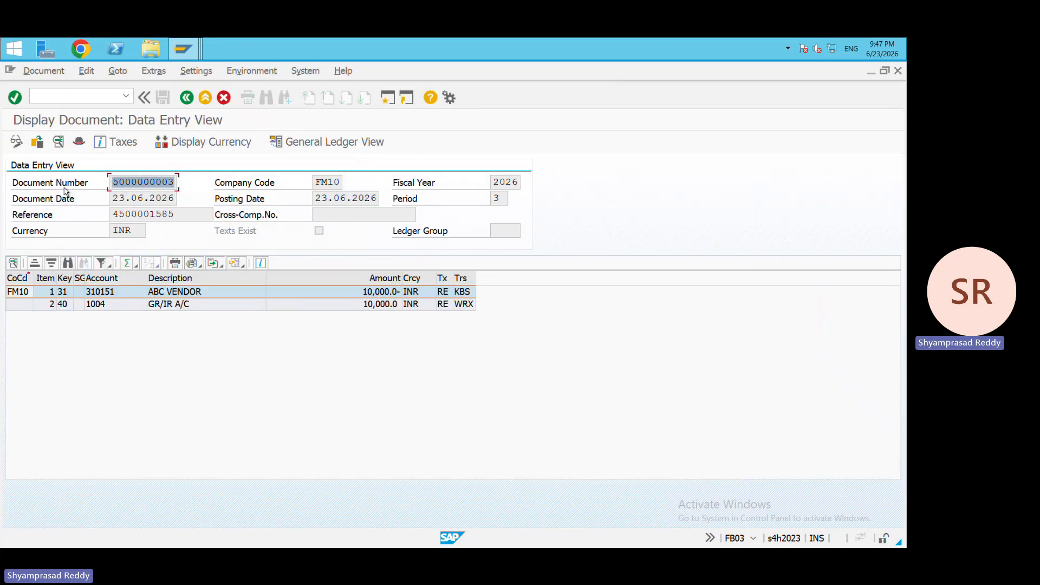
mouse_move(185, 50)
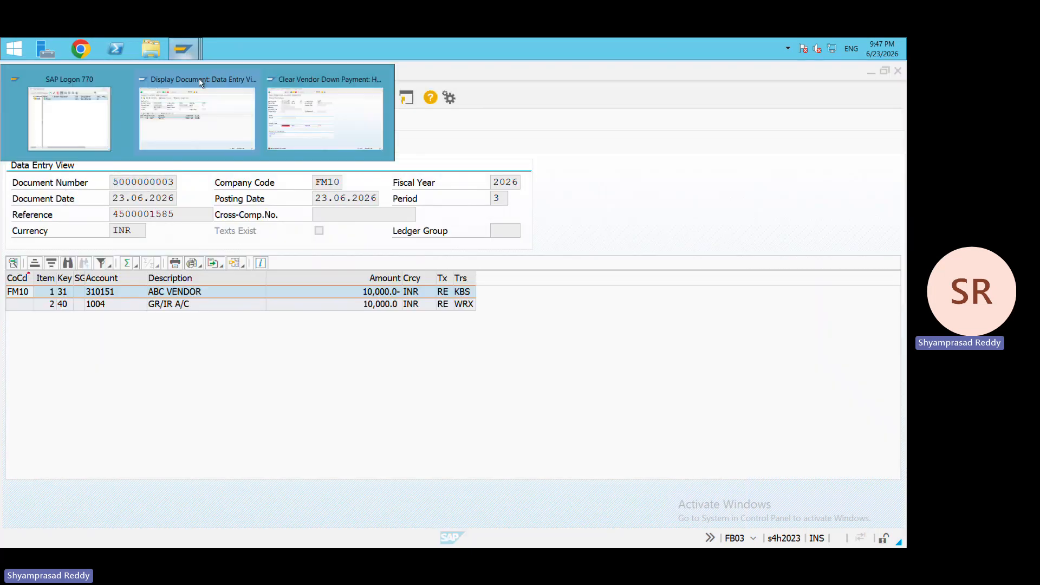
left_click(289, 129)
key("Delete")
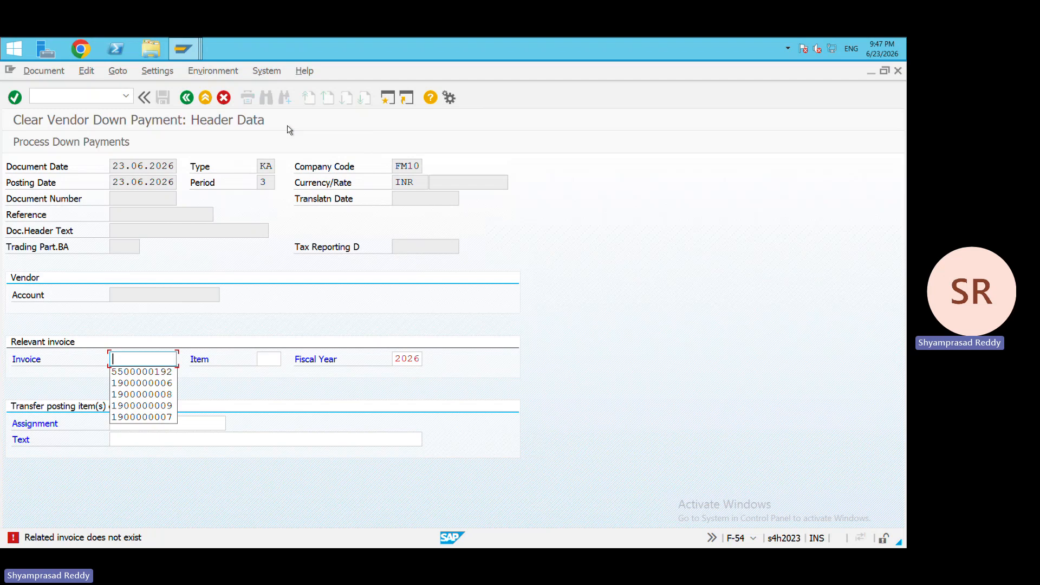
key("ctrl+v")
key("Return")
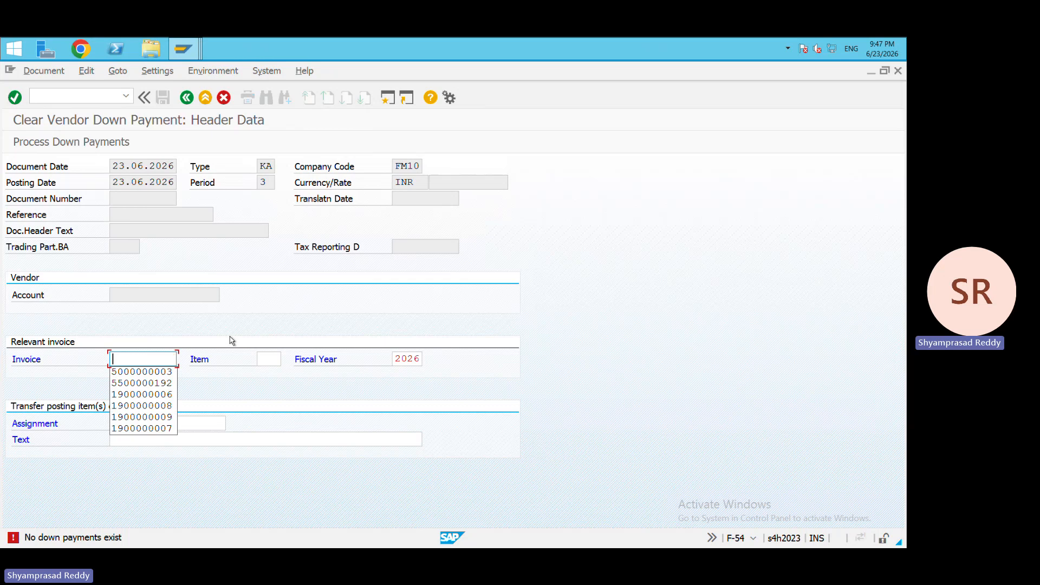
left_click(82, 145)
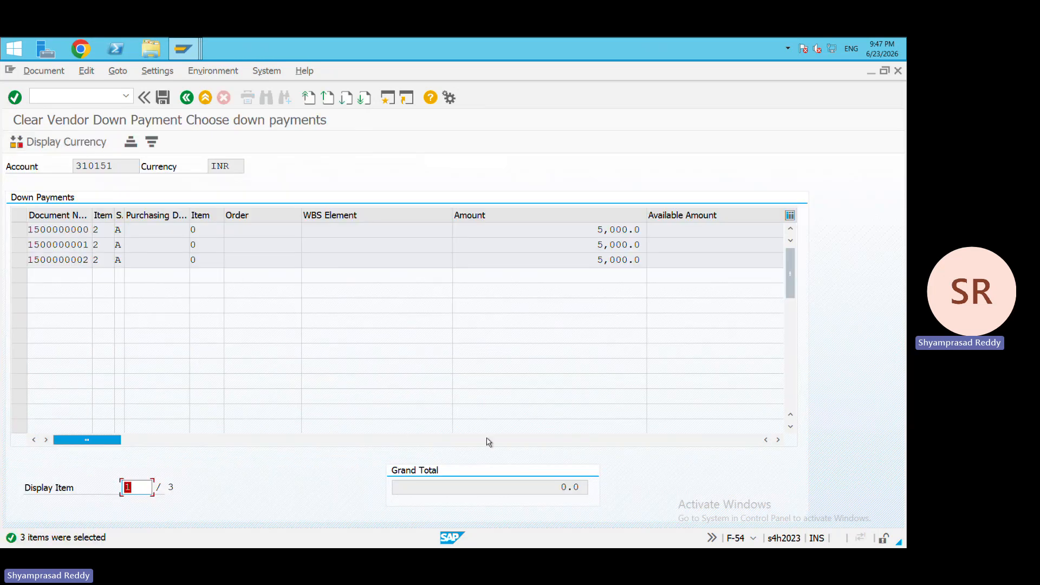
Check the amounts of the listed vendor down payments and exit the list without posting
left_click_drag(597, 231, 712, 233)
left_click(617, 241)
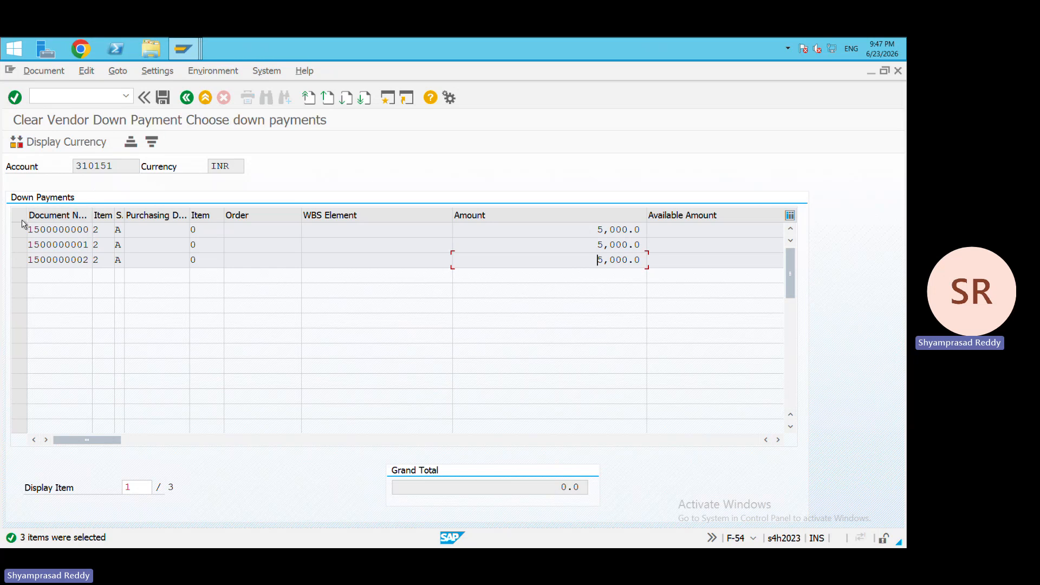
left_click(187, 97)
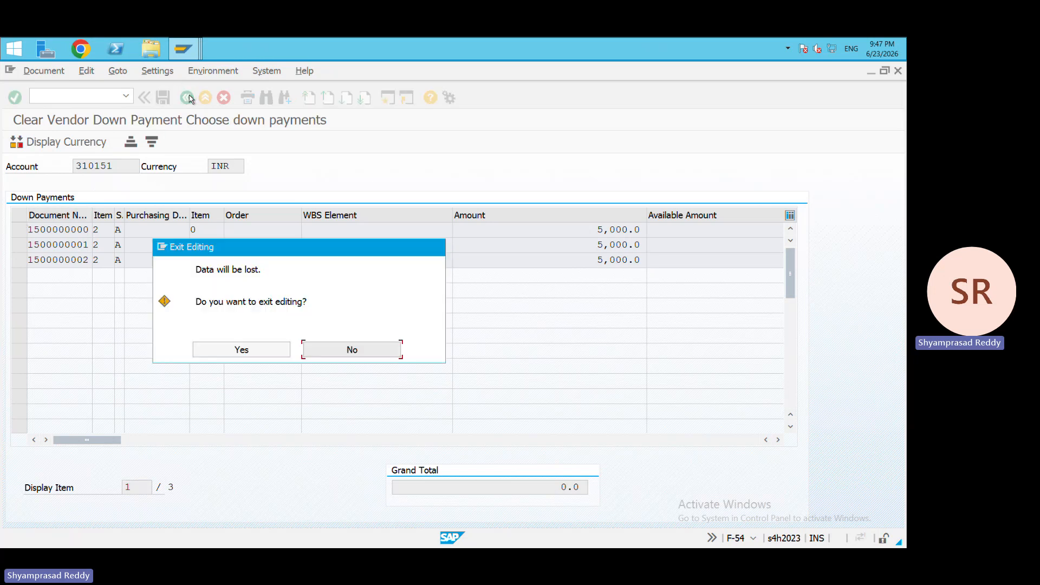
left_click(256, 352)
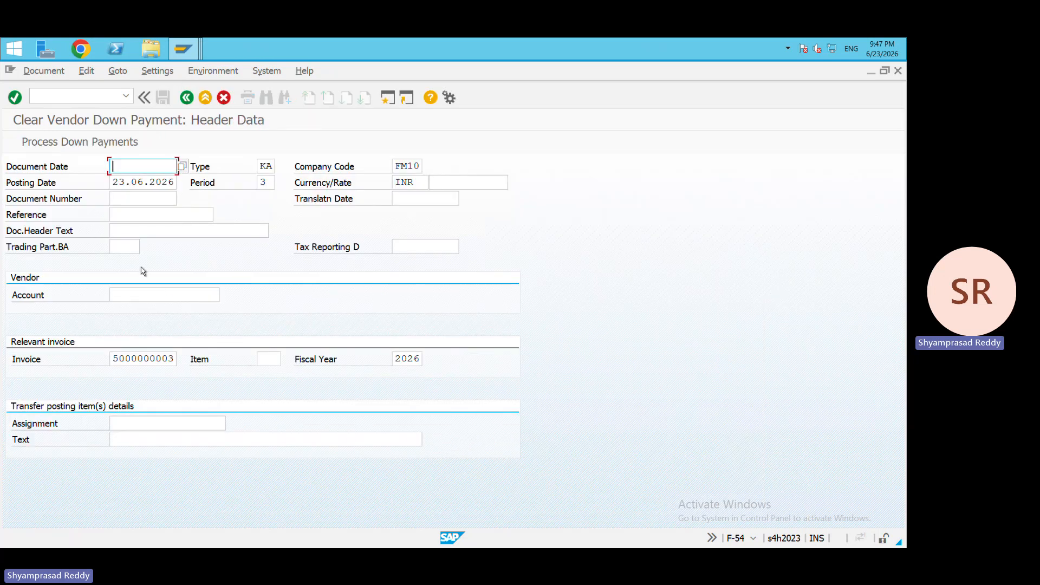
left_click(86, 151)
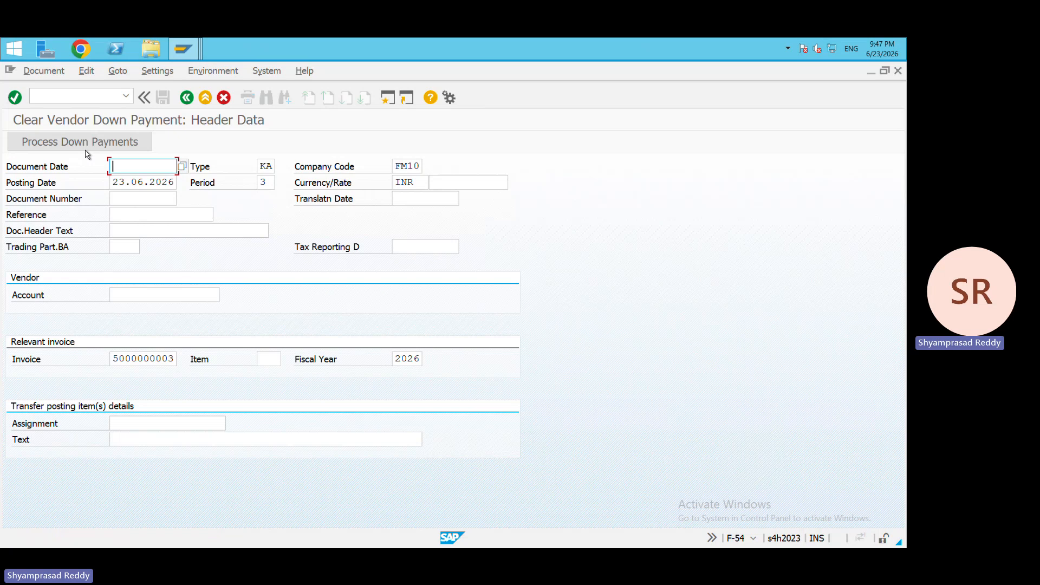
key("Return")
key("Return")
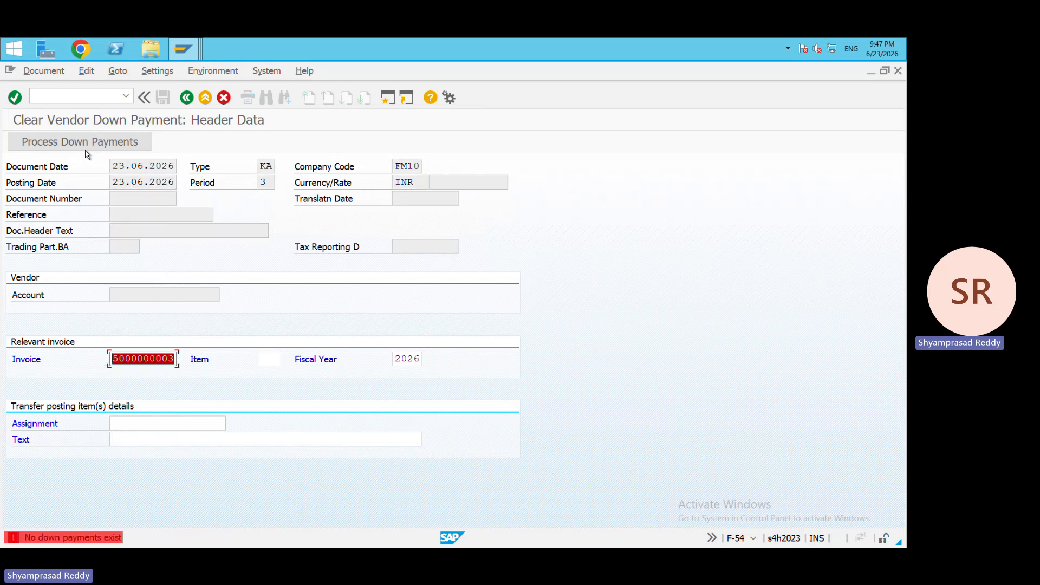
left_click(85, 150)
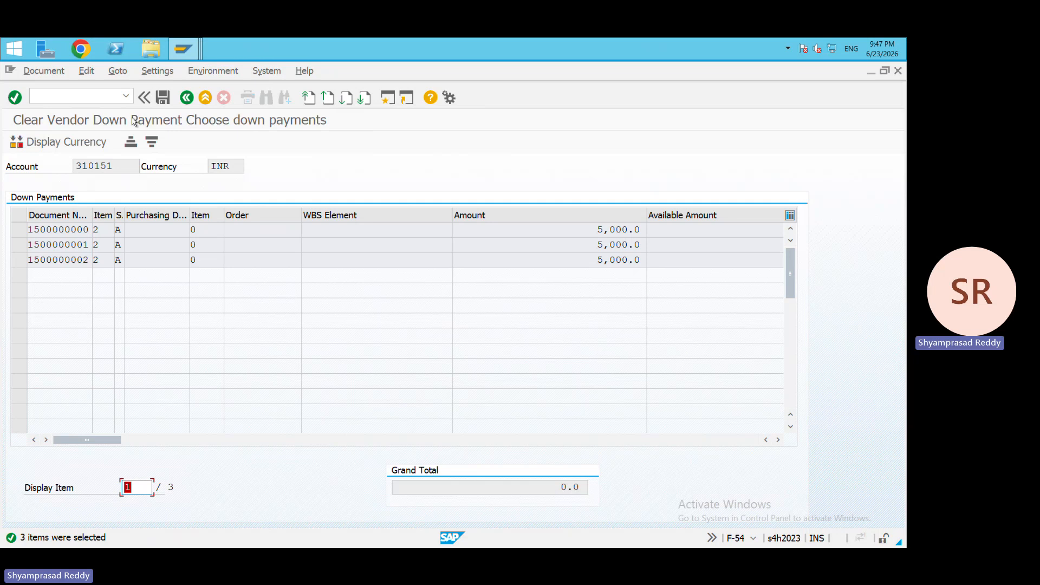
left_click(187, 98)
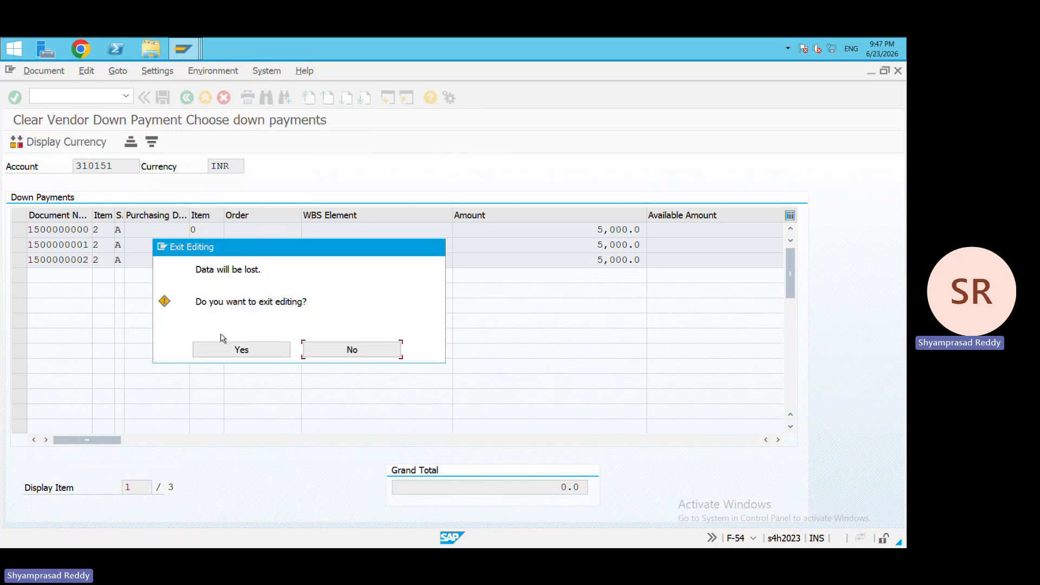
left_click(219, 355)
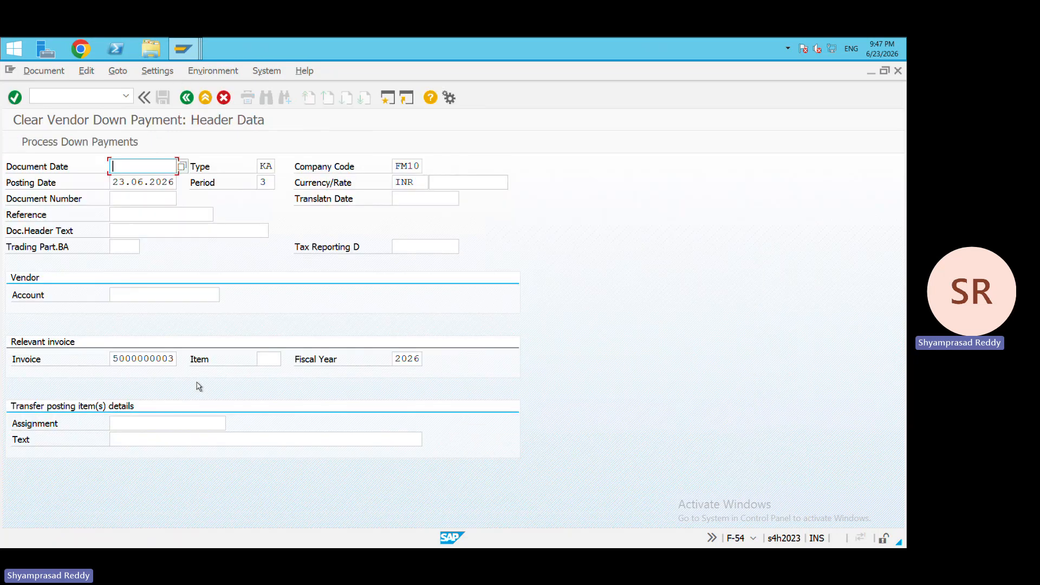
Set the document date to 23.06.2026 and list the down payments for the relevant invoice
left_click_drag(168, 360, 94, 364)
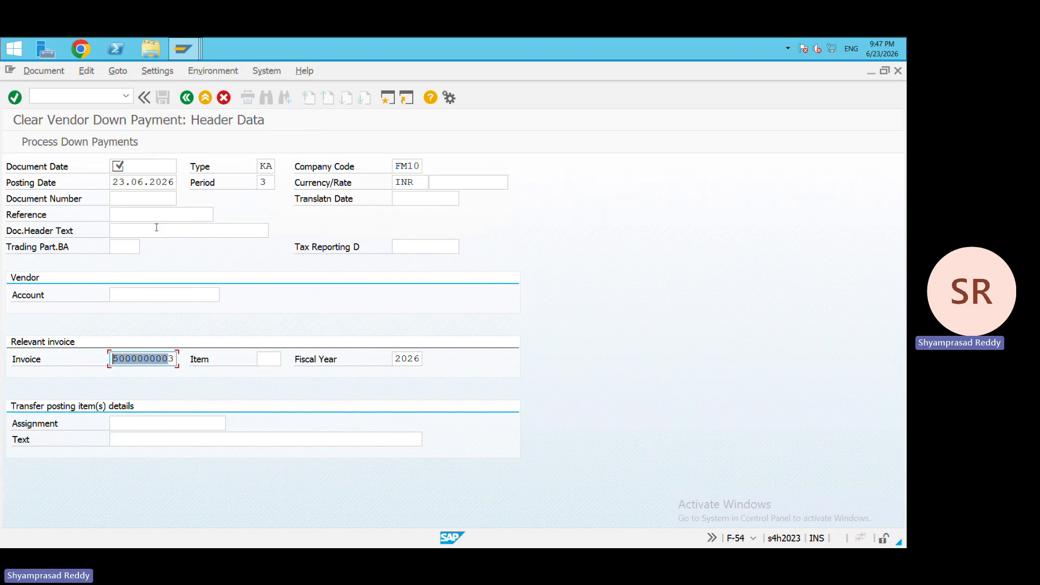
left_click_drag(170, 358, 271, 357)
left_click(153, 365)
left_click(69, 140)
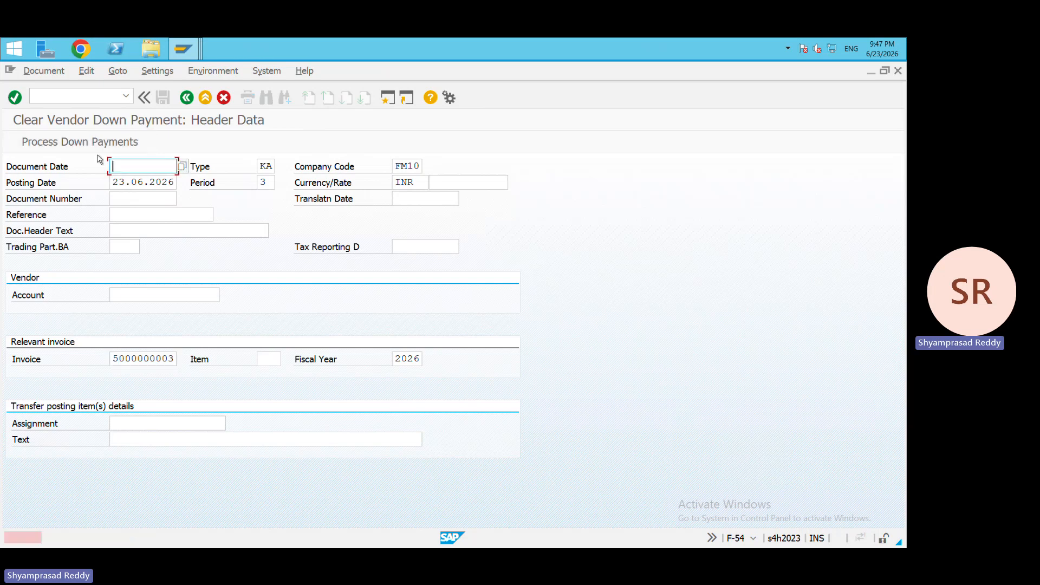
key("Down")
key("Down")
key("Return")
key("Delete")
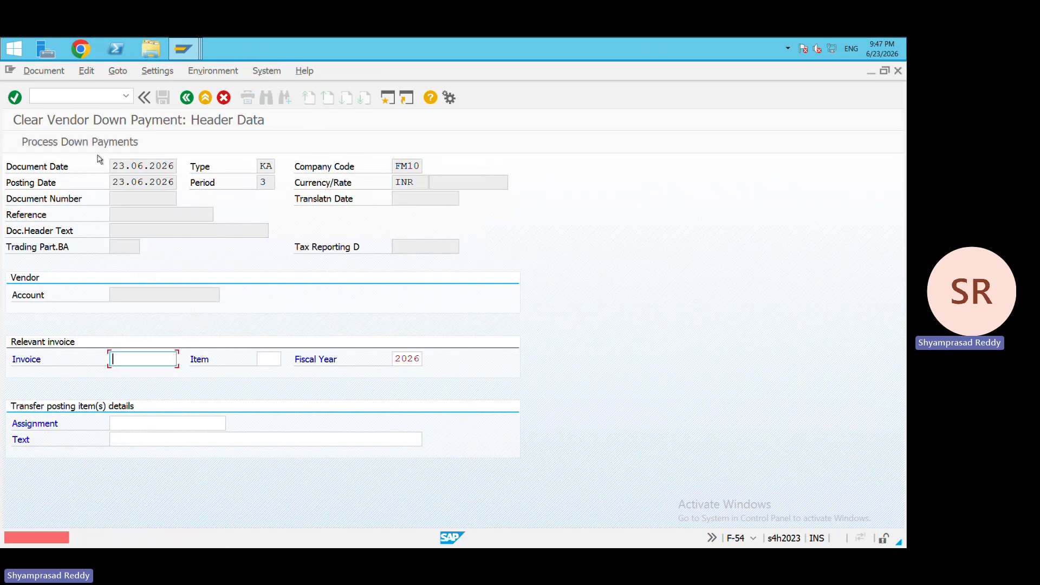
key("Return")
Select all three 5,000 INR down payments and simulate the clearing document
left_click(56, 71)
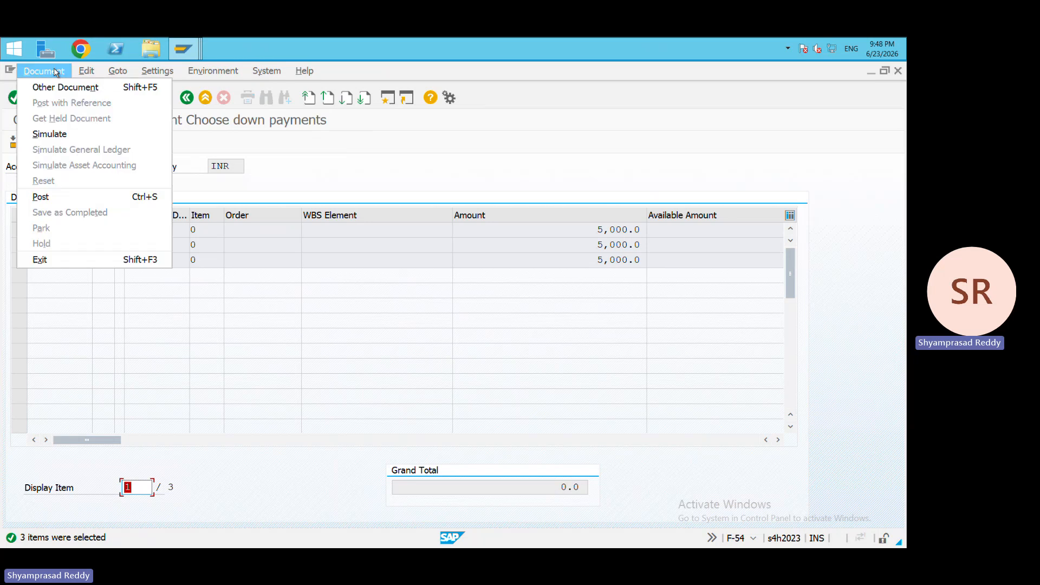
left_click(56, 134)
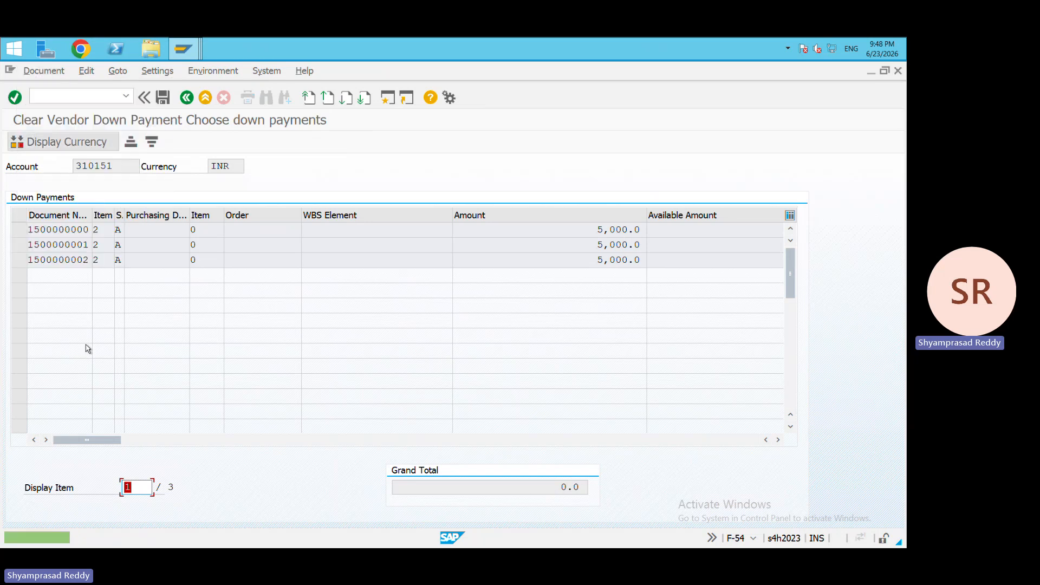
left_click(17, 230)
left_click(19, 260)
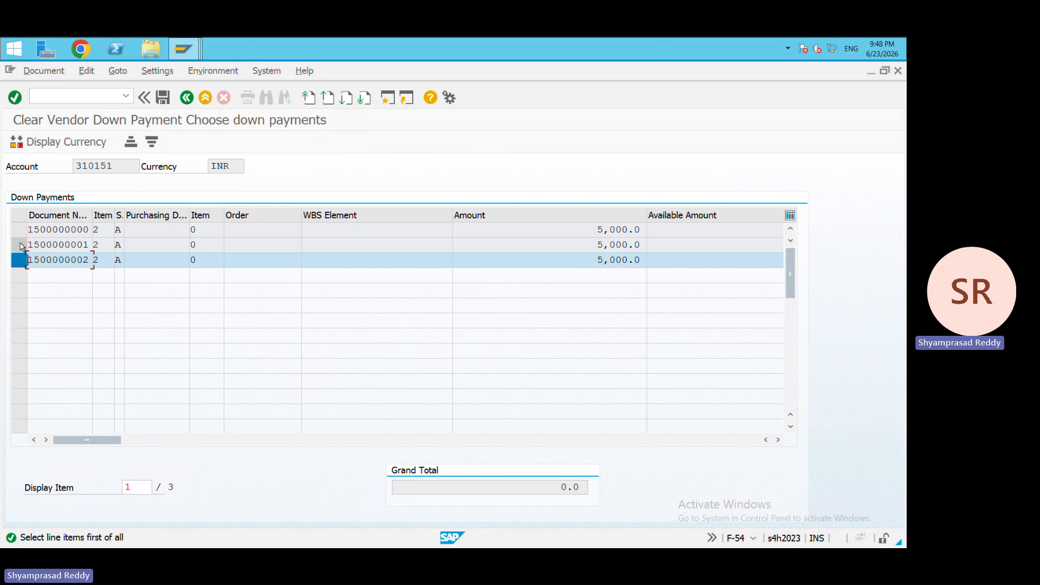
left_click(21, 245)
left_click(21, 230)
left_click(48, 70)
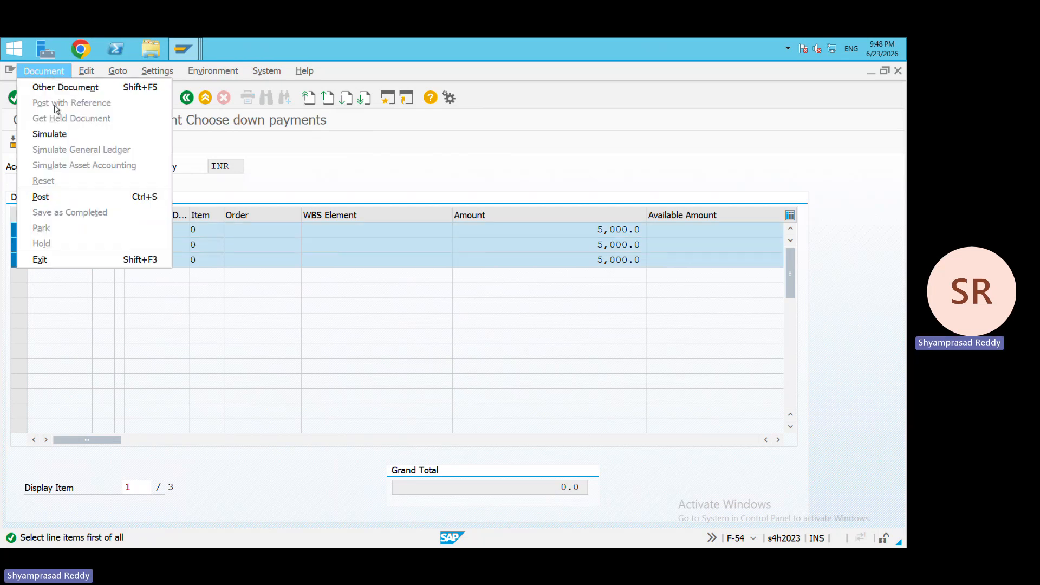
left_click(58, 134)
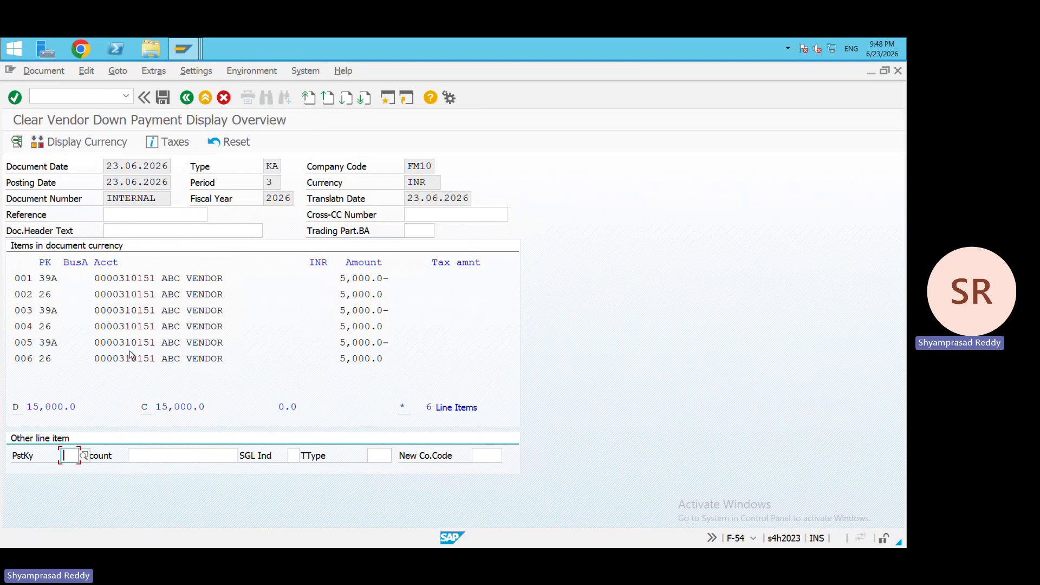
Check the simulated vendor line items and post the down payment clearing
left_click(107, 286)
left_click(138, 296)
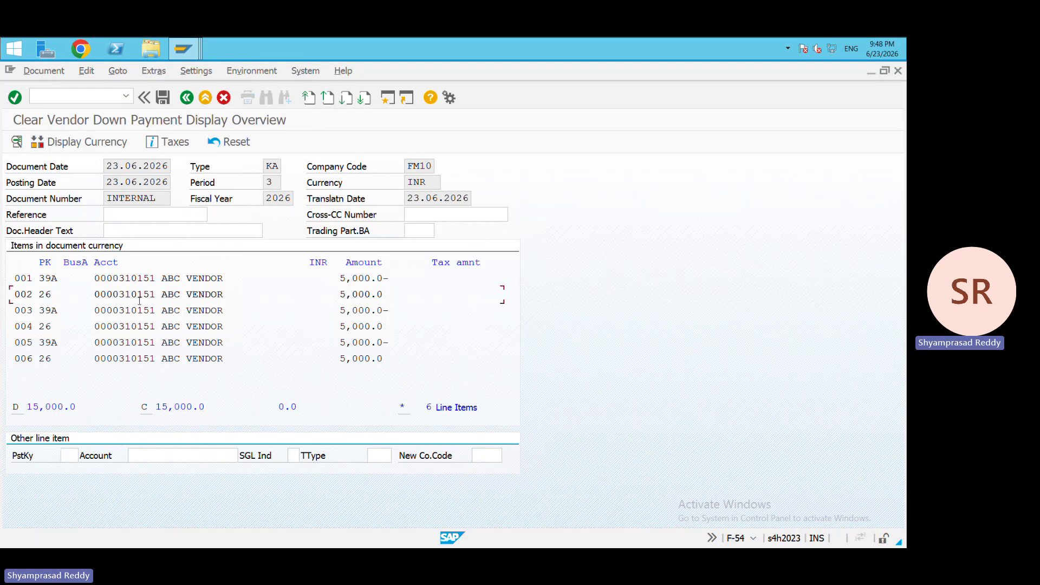
left_click(164, 99)
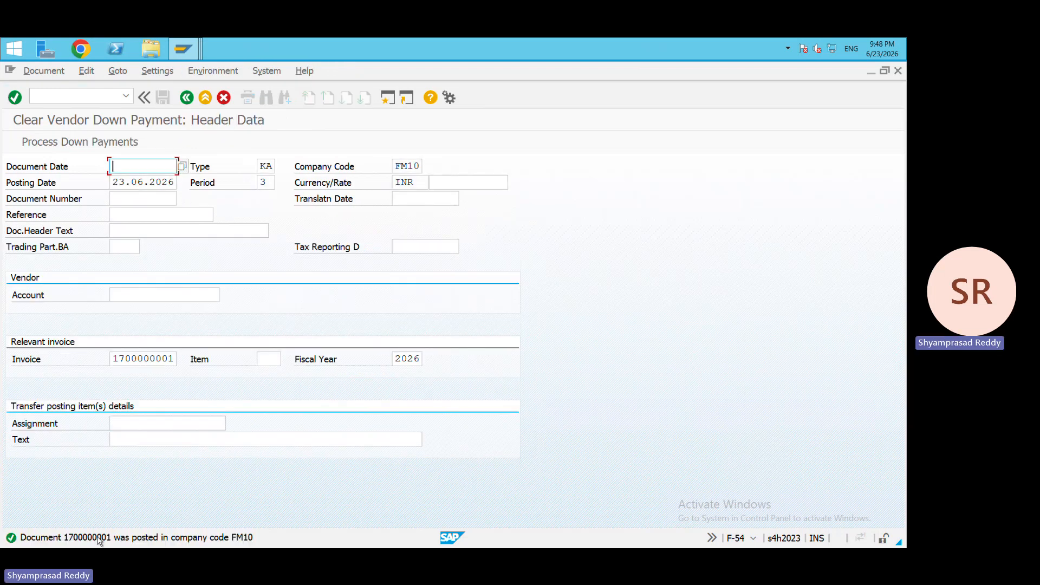
Display the vendor's open line items for company code FM10 in transaction FBL1N and check the total
left_click(67, 95)
type("/NFBL1N")
key("Return")
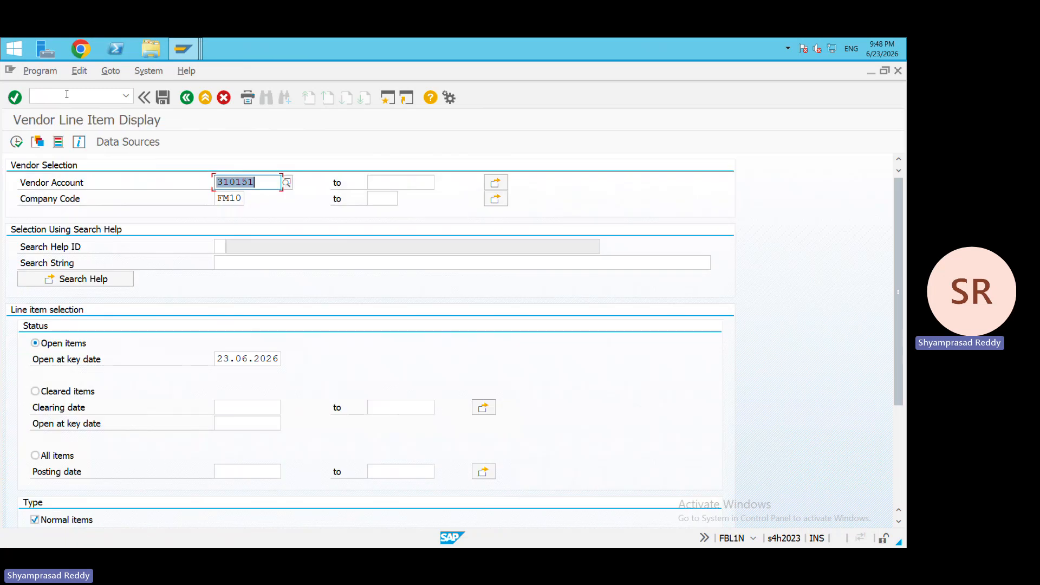
left_click(17, 142)
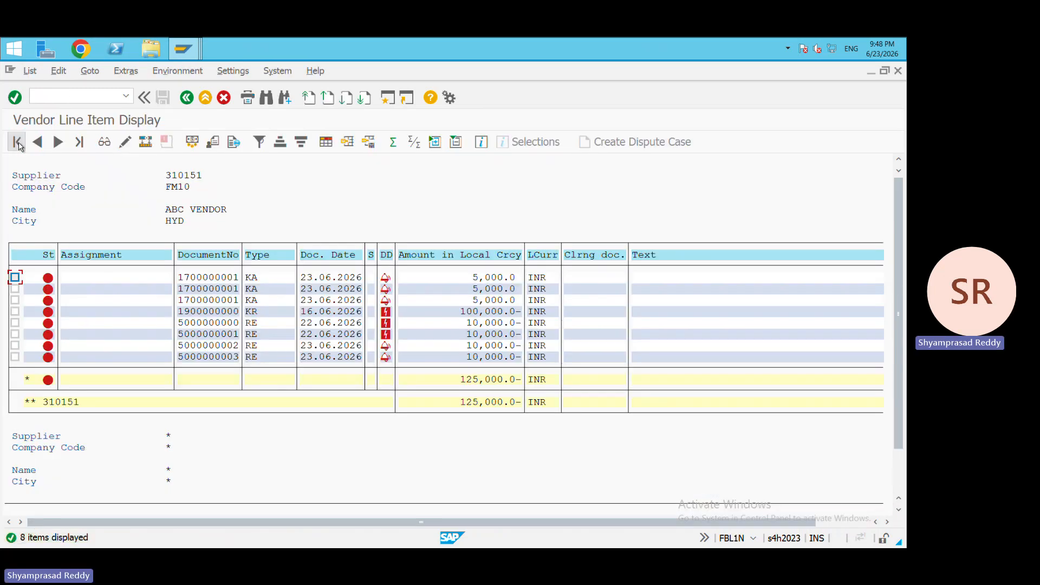
left_click(466, 379)
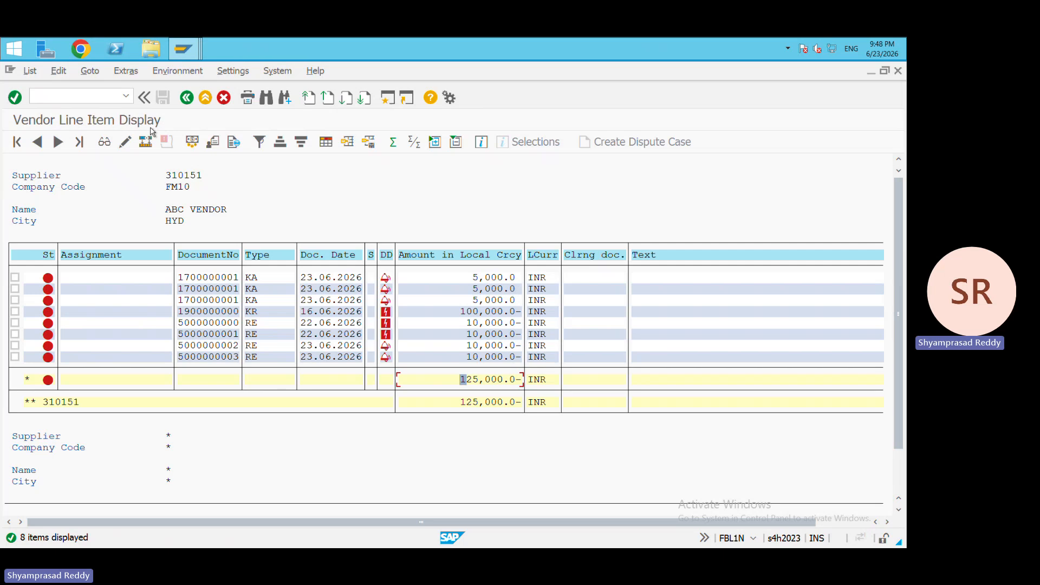
Start an outgoing payment with clearing in transaction F-04, dated 23.06.2026, and open its open item selection
left_click(88, 95)
key("Return")
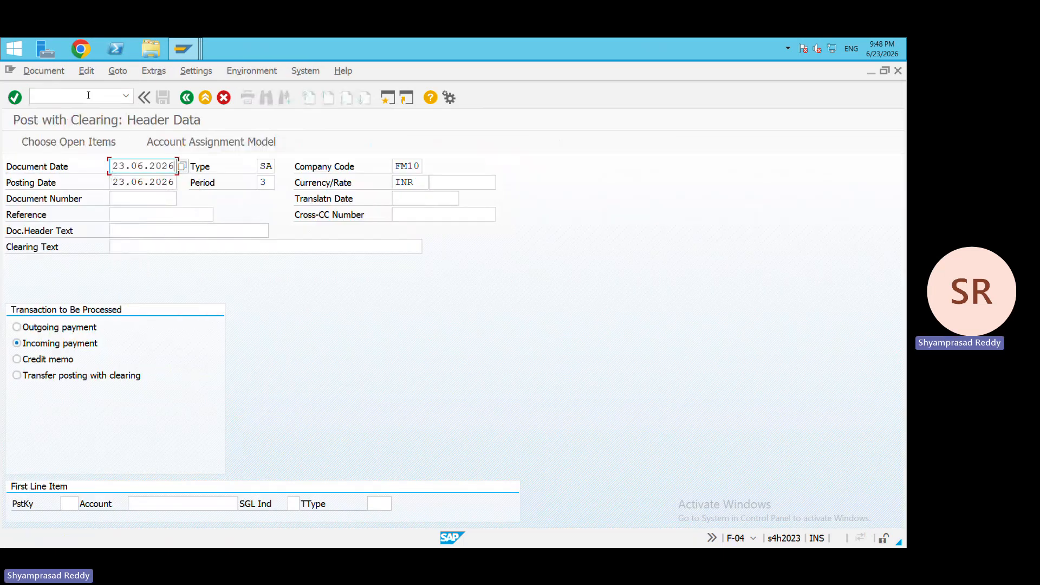
left_click(84, 327)
left_click(82, 141)
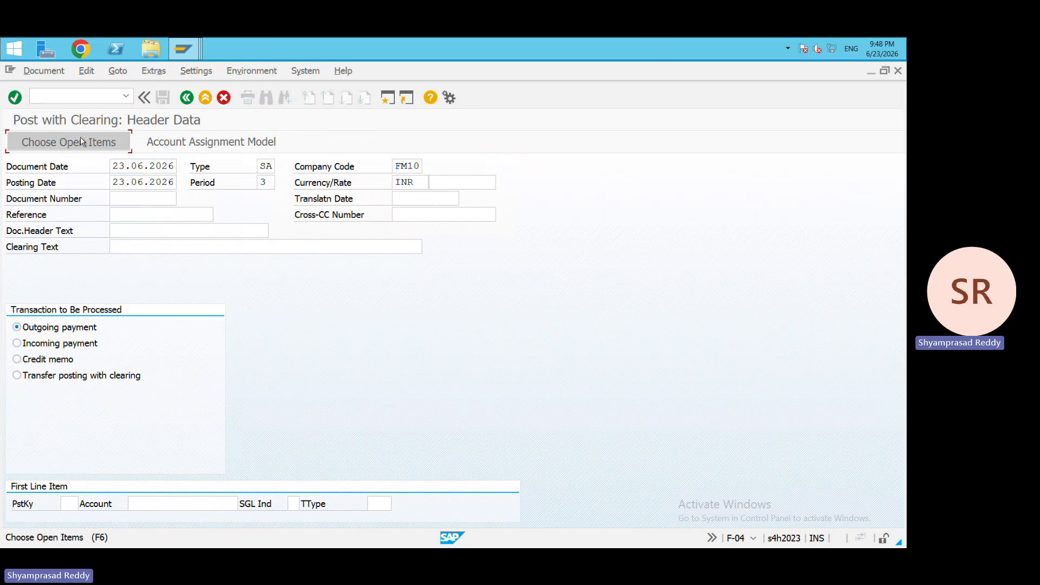
Enter the vendor account number with account type K and special G/L indicator A for the open item selection
left_click(183, 213)
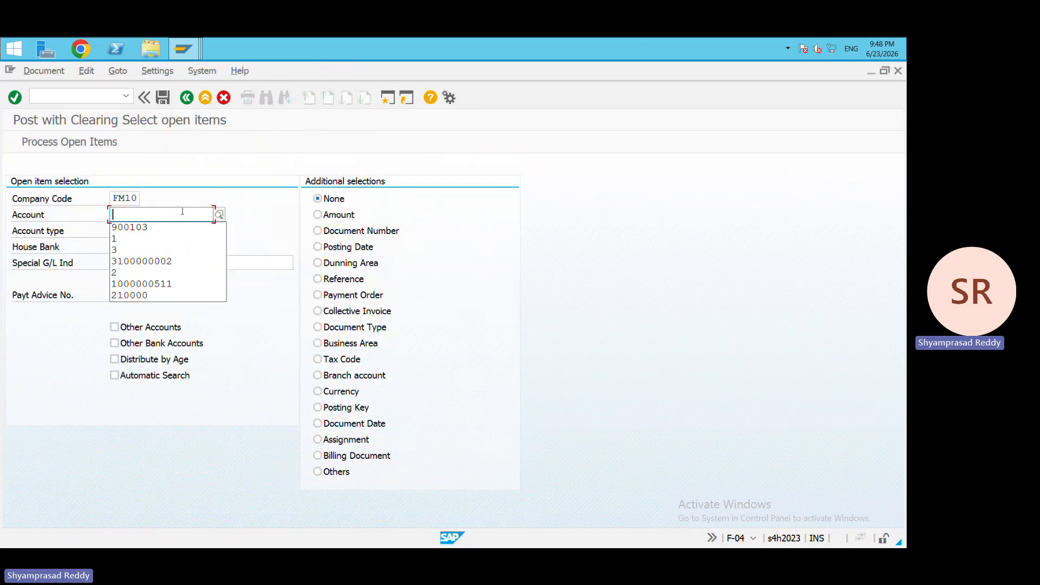
type("310101")
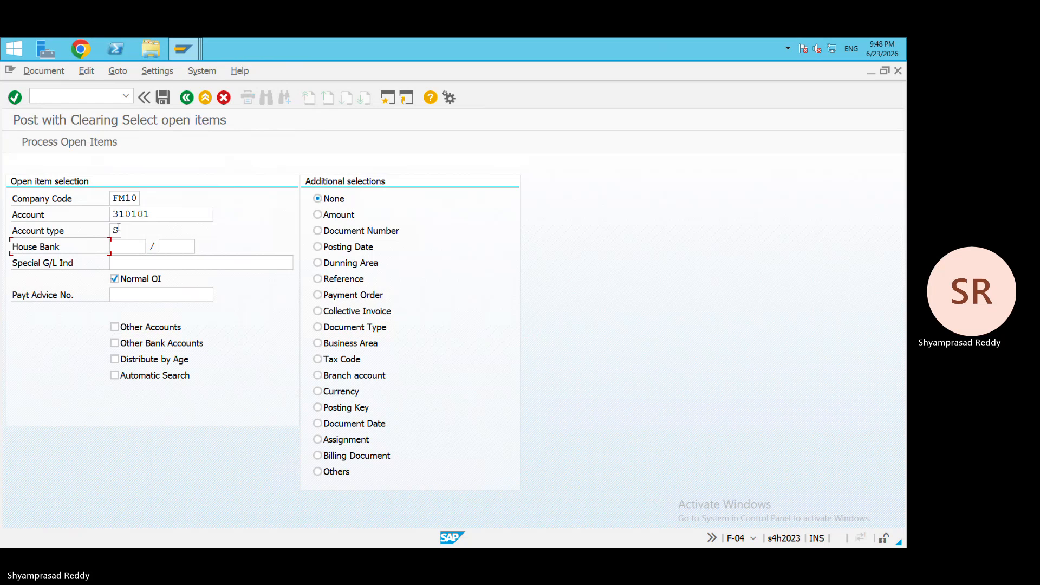
left_click(118, 230)
key("Down")
key("Return")
key("Tab")
key("Tab")
key("Tab")
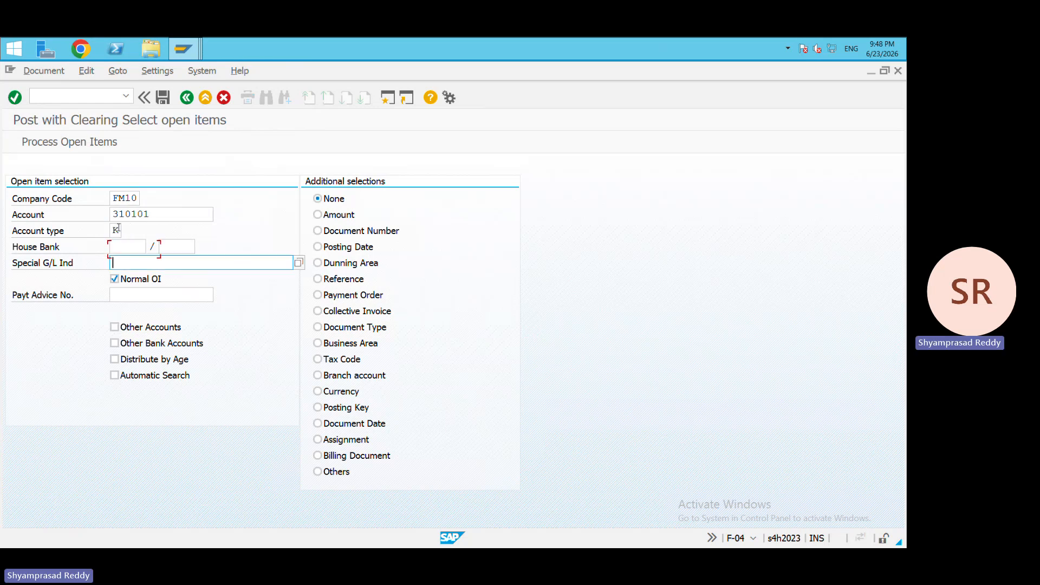
type("A")
key("Return")
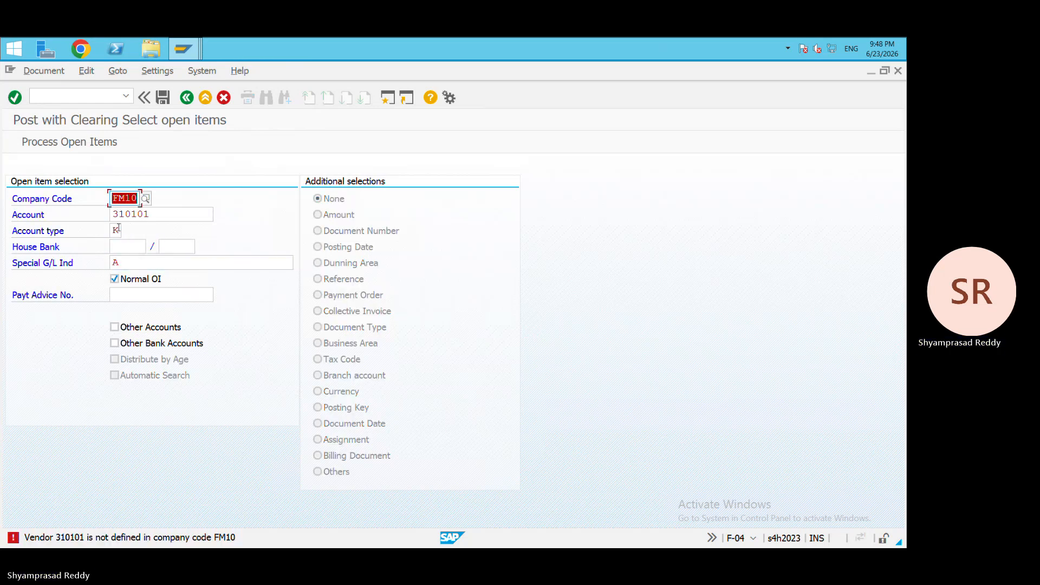
Replace the account with ABC VENDOR from the supplier search for company code FM10 and process its open items
left_click(167, 216)
left_click(218, 216)
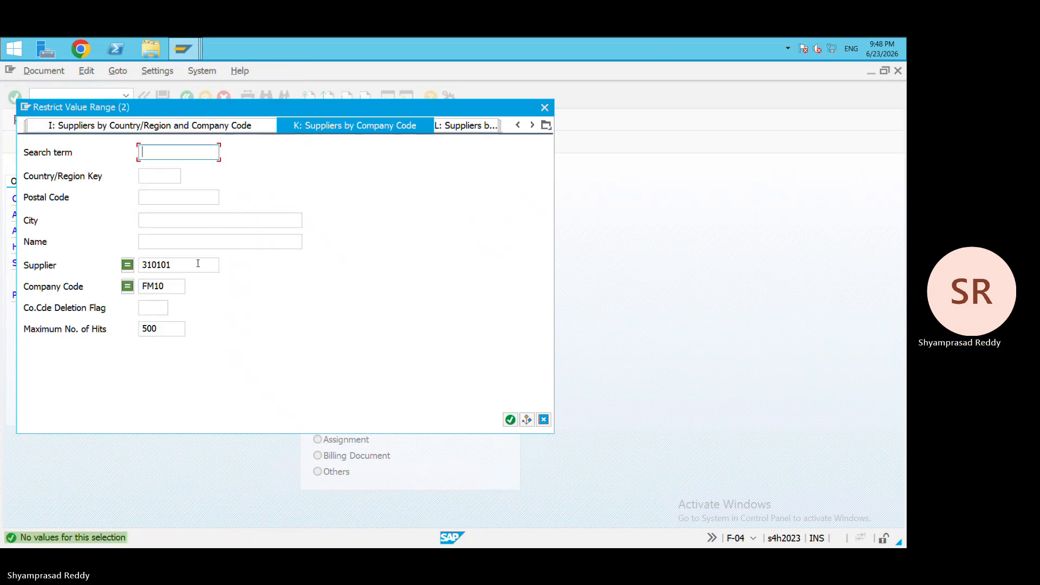
left_click_drag(199, 264, 5, 263)
key("BackSpace")
key("Return")
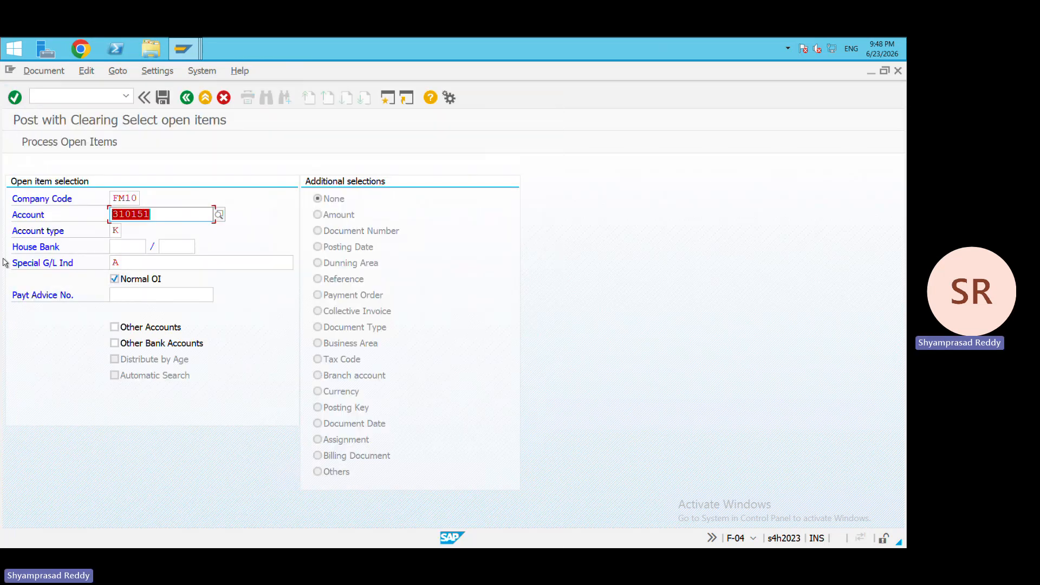
left_click(72, 143)
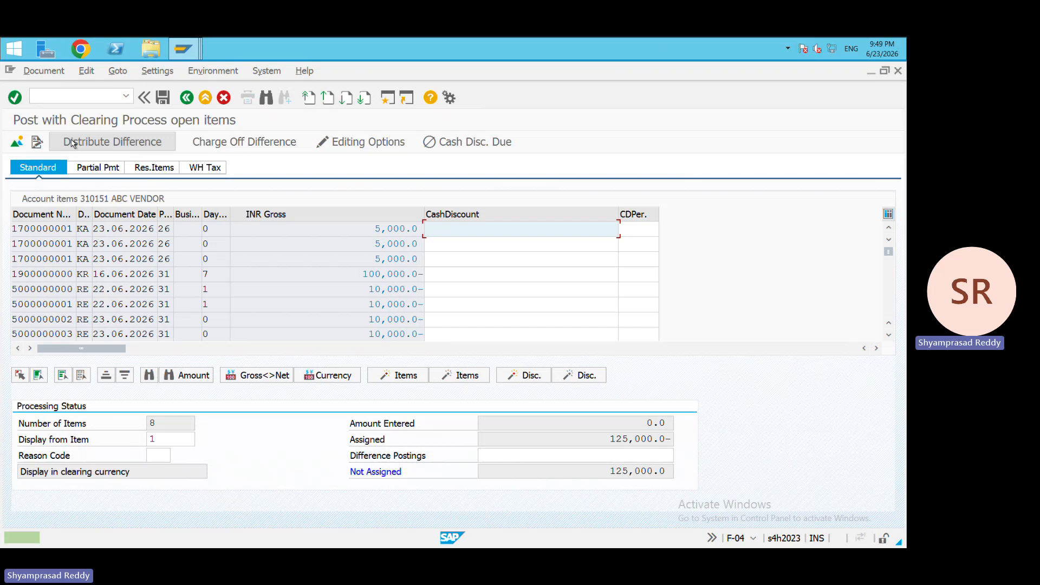
Copy the unassigned amount and charge off the difference with a posting key 50 line on the HDFC OUT account
left_click_drag(689, 472, 747, 472)
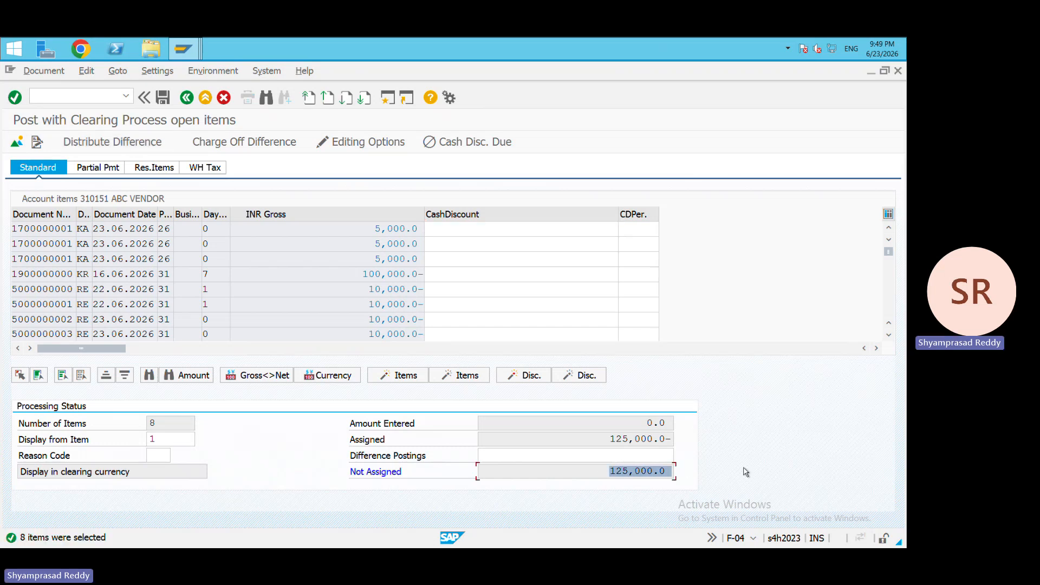
left_click(746, 472)
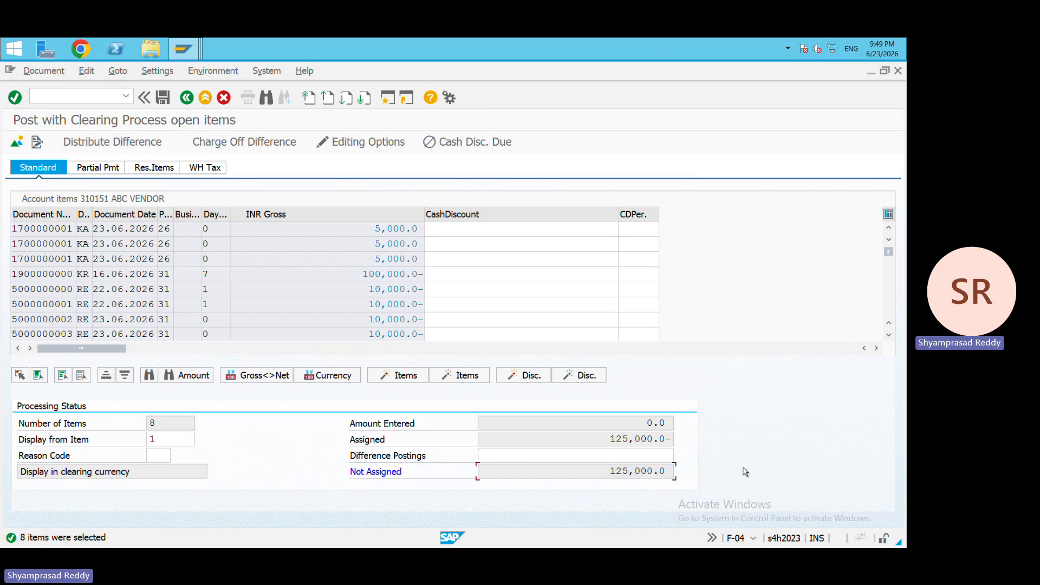
left_click(232, 144)
type("50")
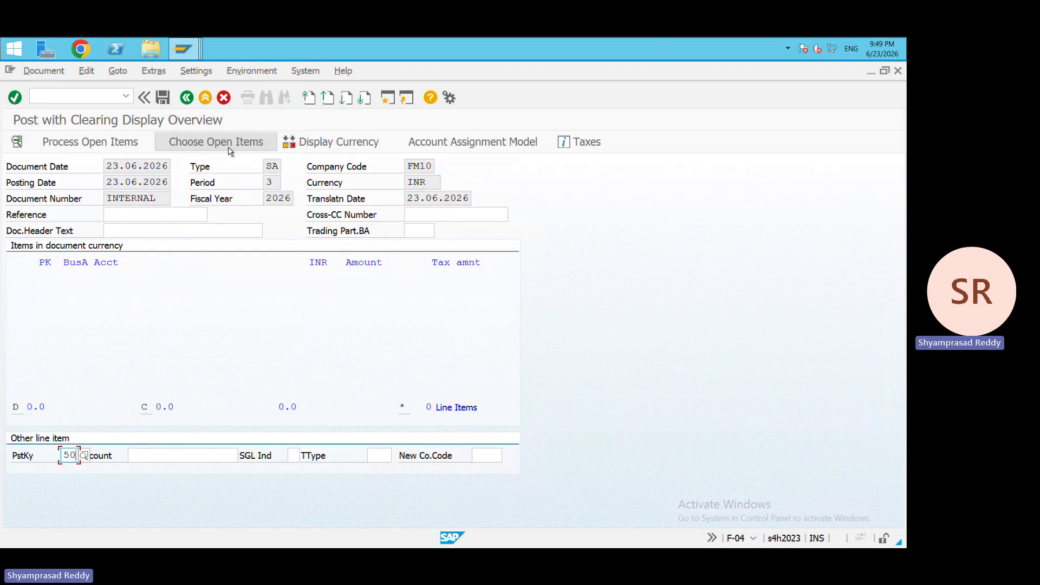
left_click(175, 458)
type("3")
key("Return")
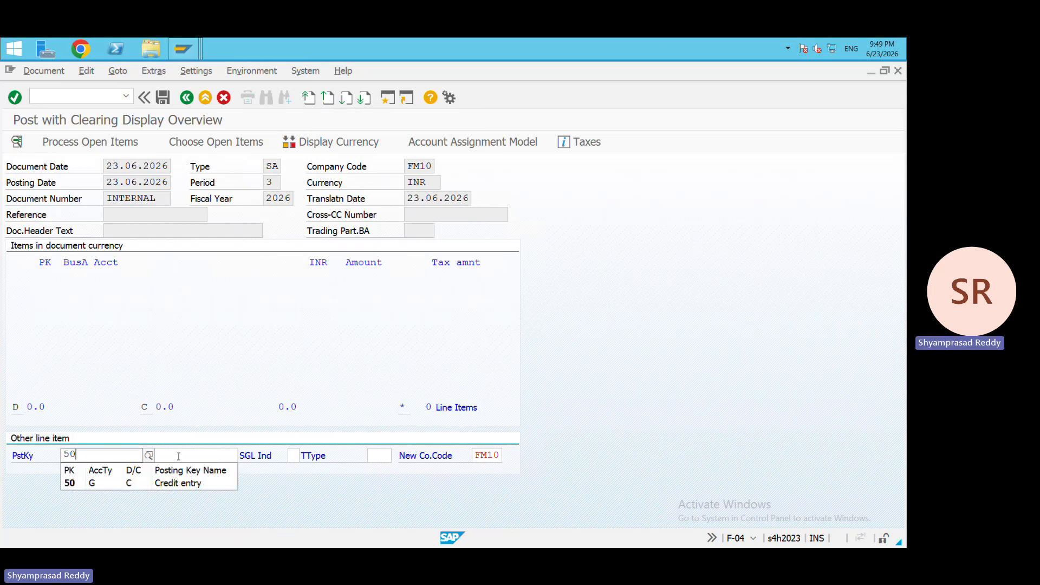
left_click(178, 456)
type("1")
key("Return")
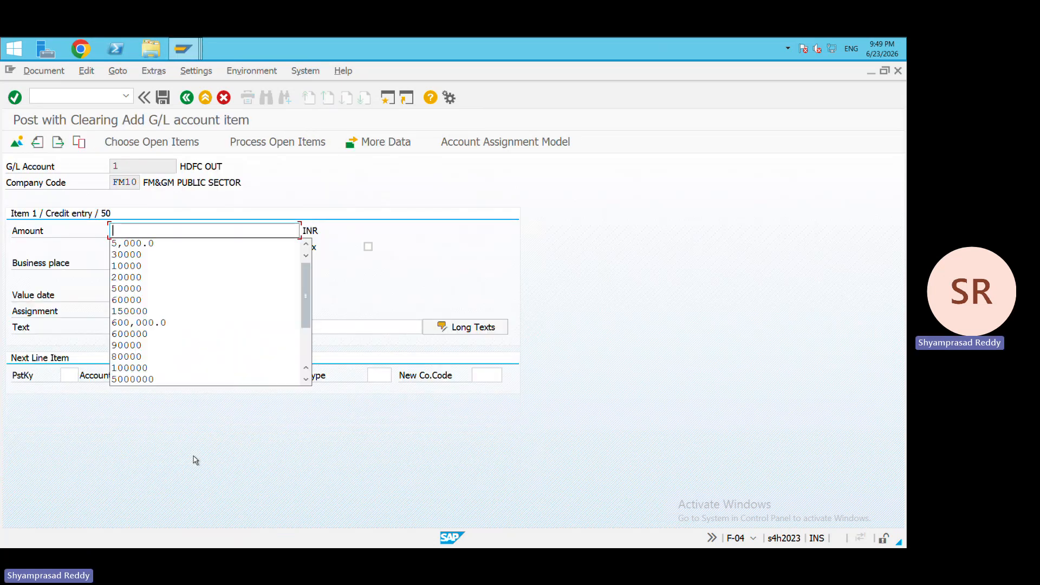
Set the HDFC OUT line's amount to 125,000.0 INR and value date to 23.06.2026, and simulate the document
type("125,000.0")
left_click(330, 327)
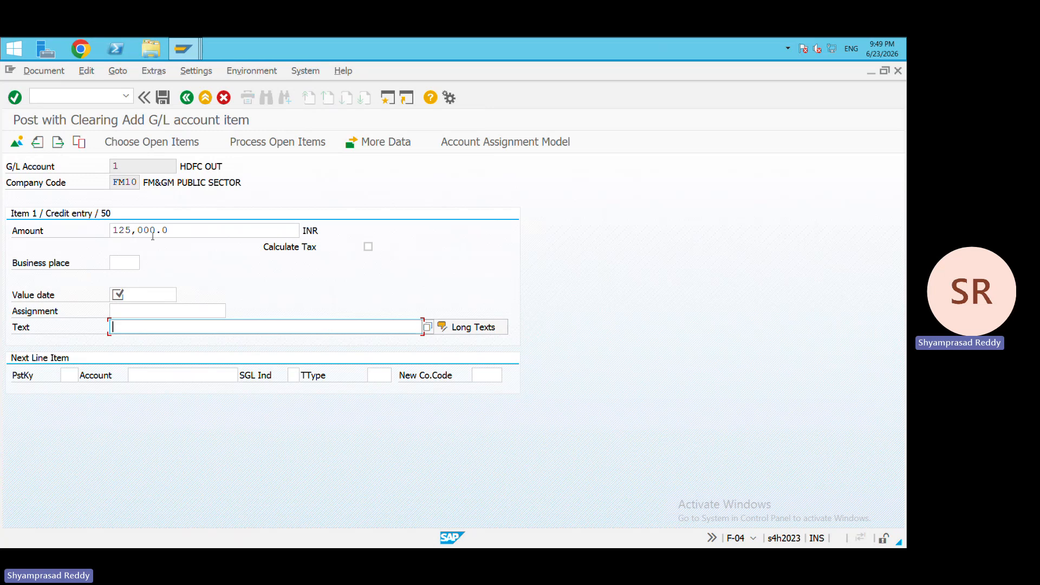
left_click(135, 290)
key("Return")
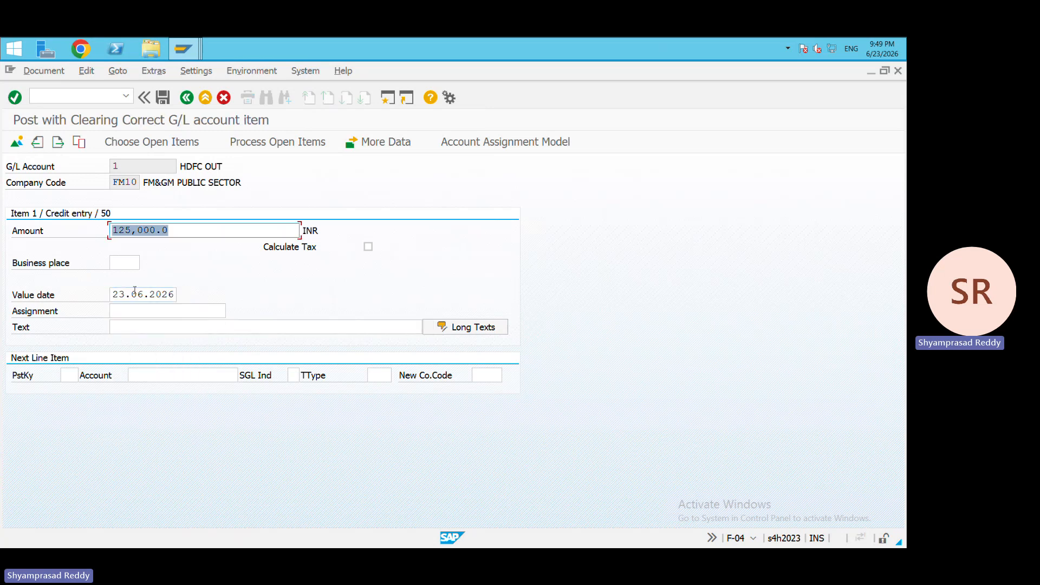
left_click(46, 70)
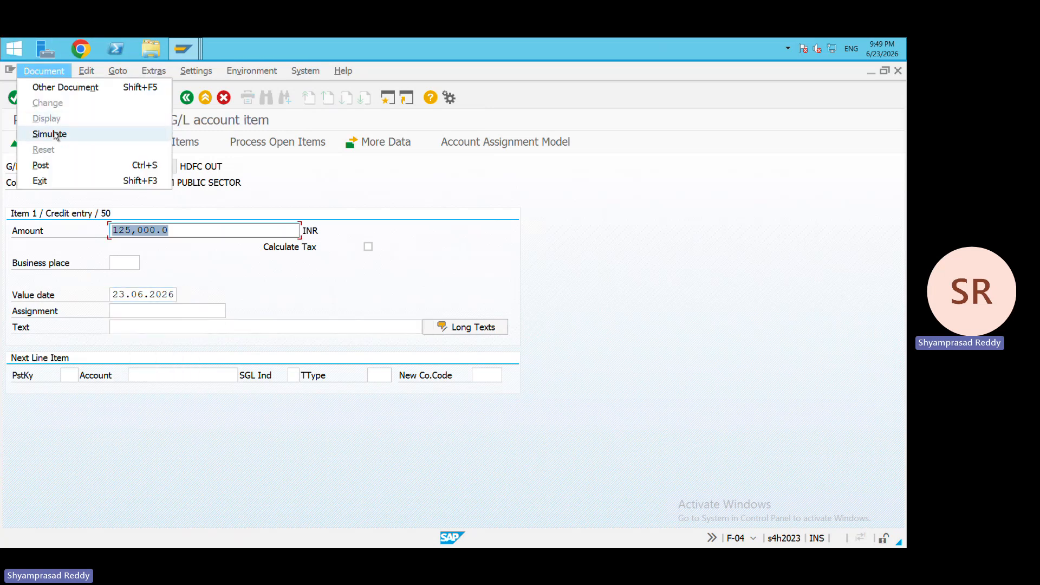
left_click(56, 134)
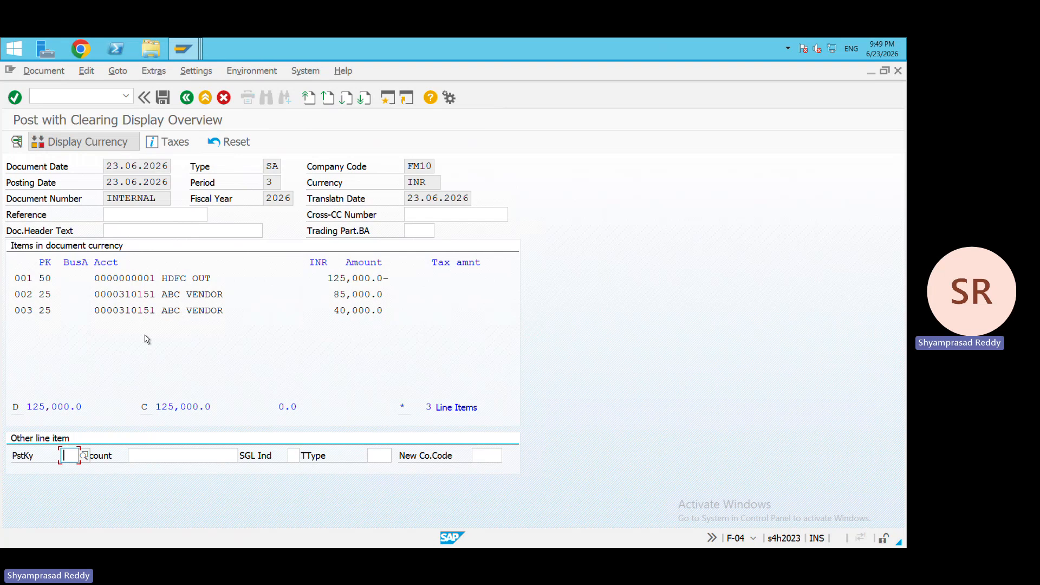
Check the simulated ABC VENDOR line amounts and post the outgoing payment document
left_click(343, 310)
left_click_drag(337, 311, 448, 314)
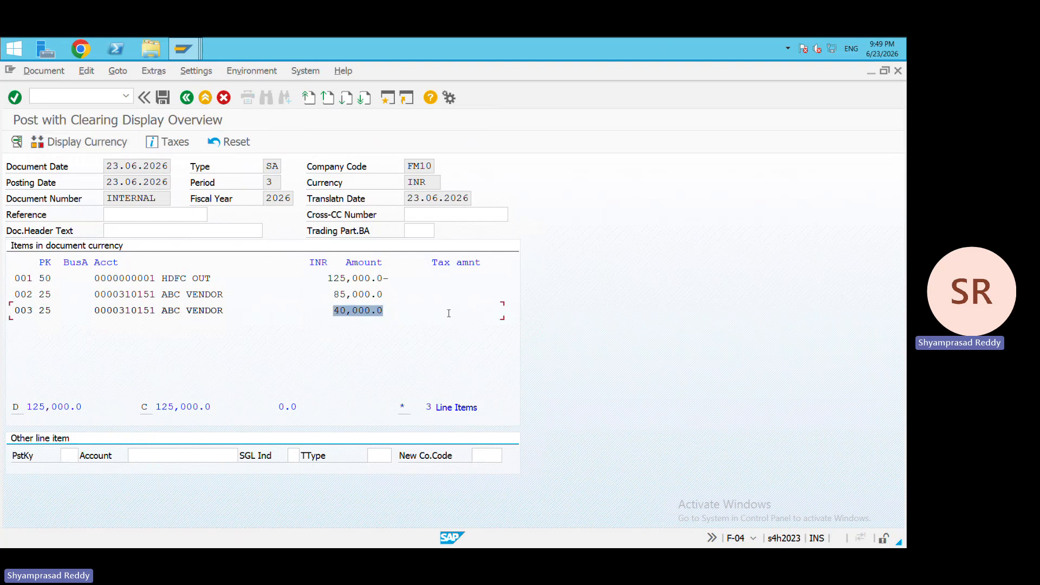
left_click(341, 310)
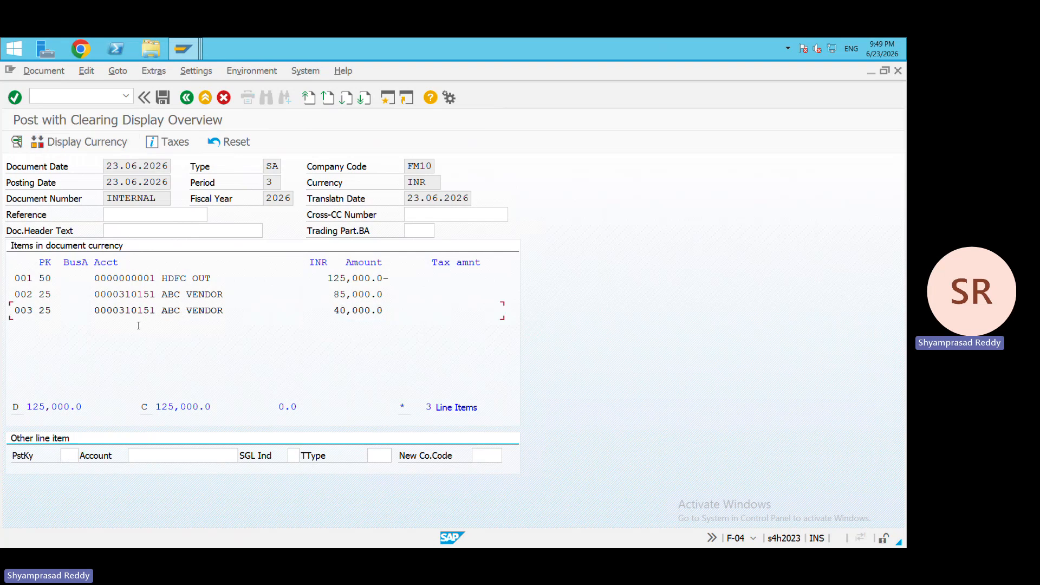
left_click(162, 97)
left_click(85, 98)
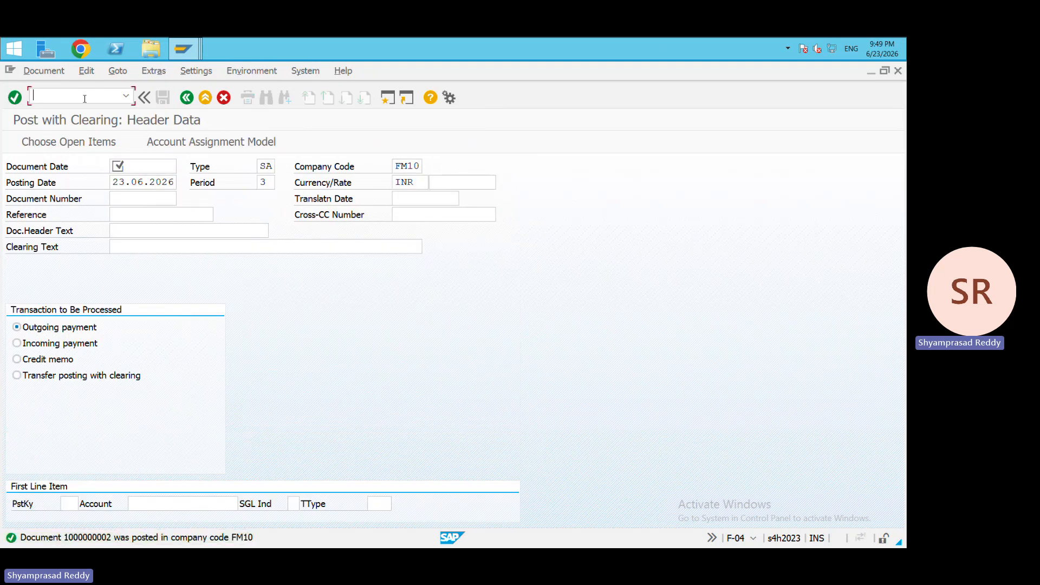